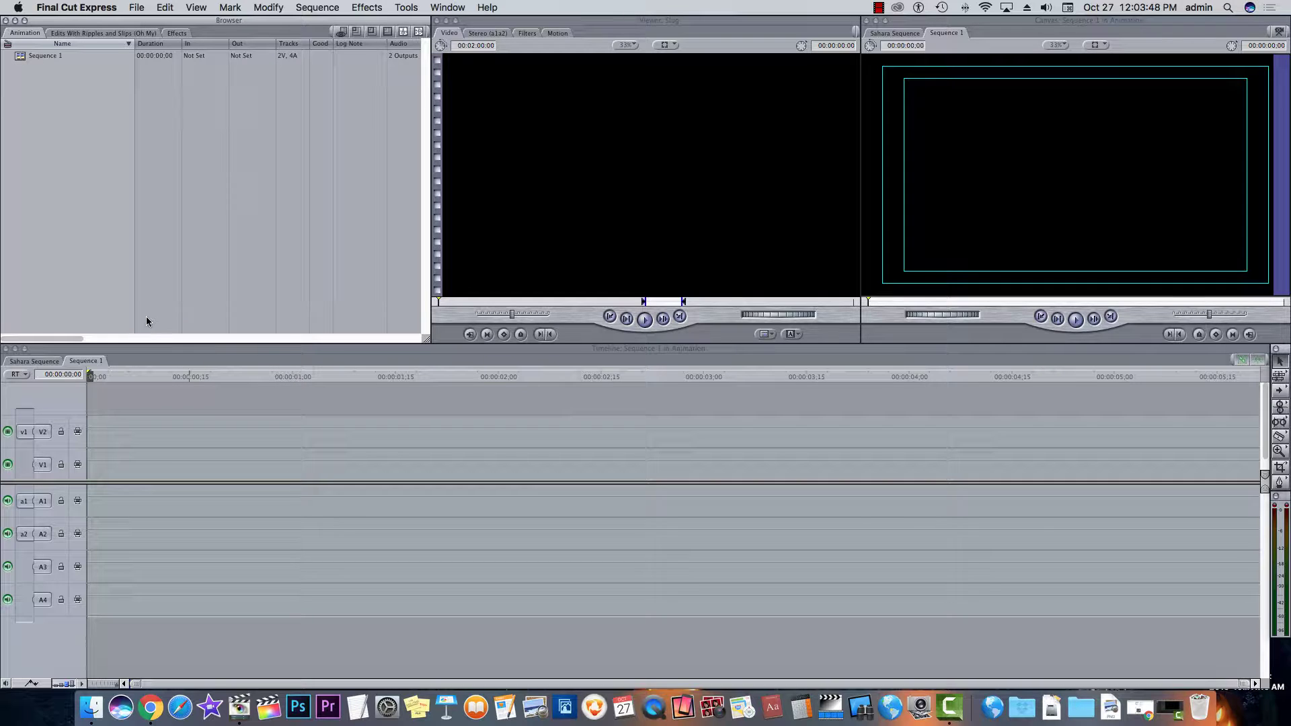
# - Quit Final Cut Express, discarding unsaved changes to the Animation project and other open projects
pyautogui.click(62, 7)
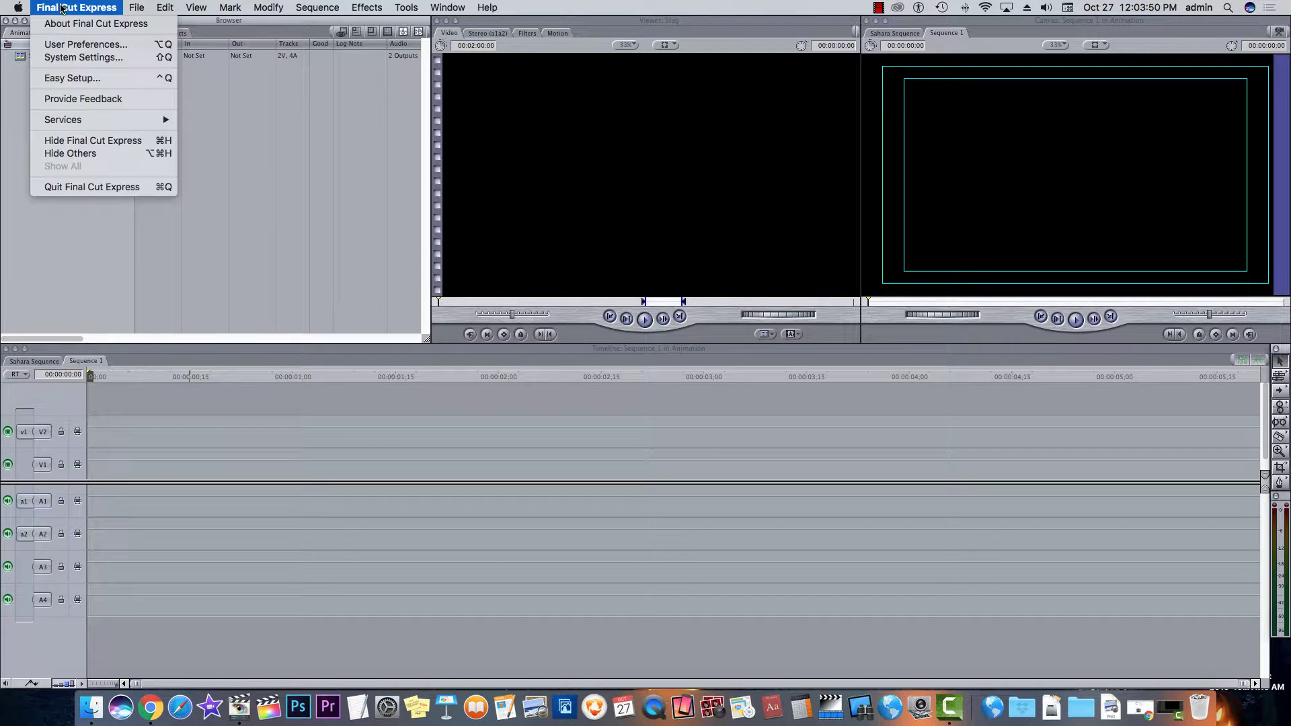
pyautogui.click(139, 188)
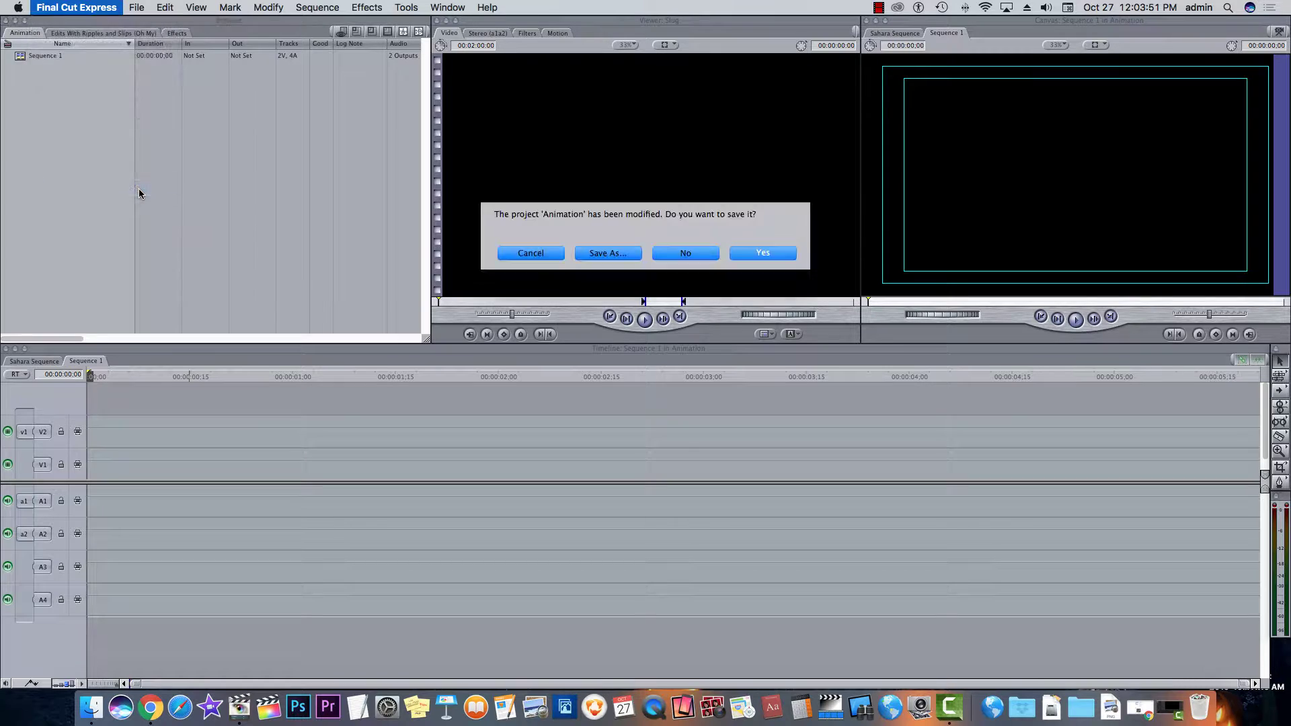
pyautogui.click(698, 257)
pyautogui.click(699, 256)
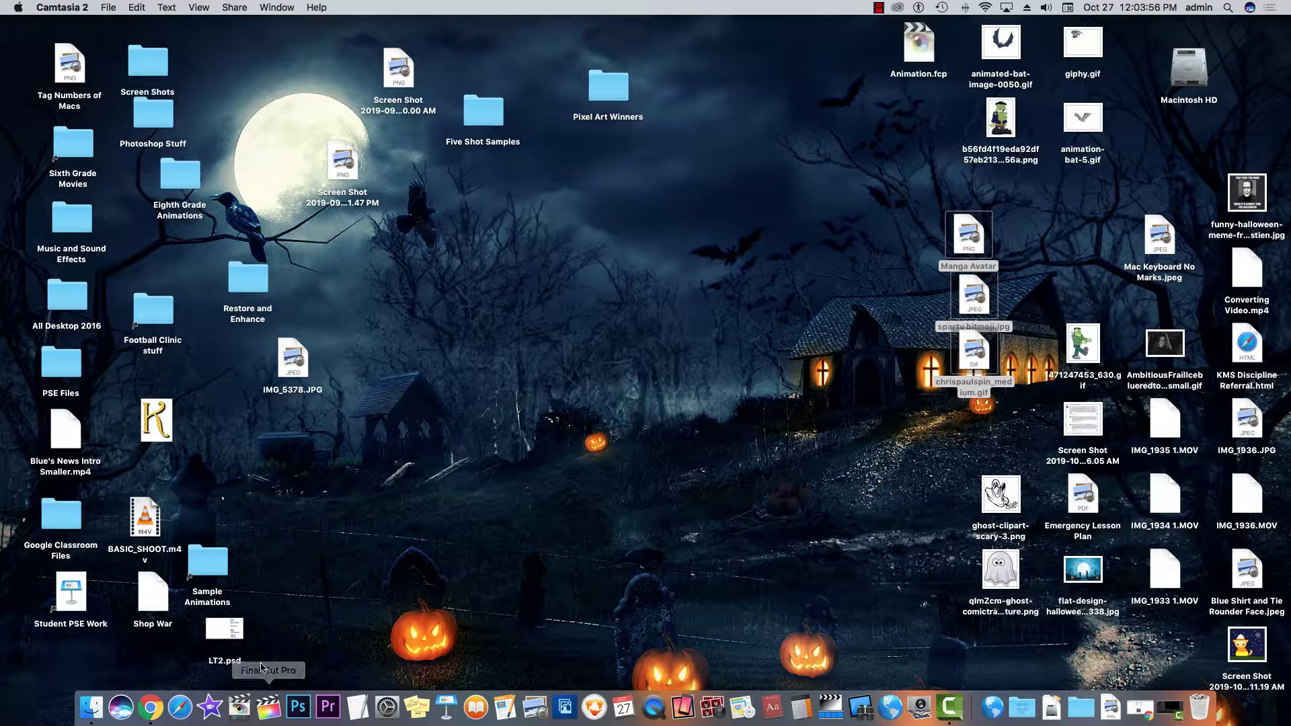
# - Launch Chrome, shrink its window, and search Google for 'halloween background'
pyautogui.click(152, 707)
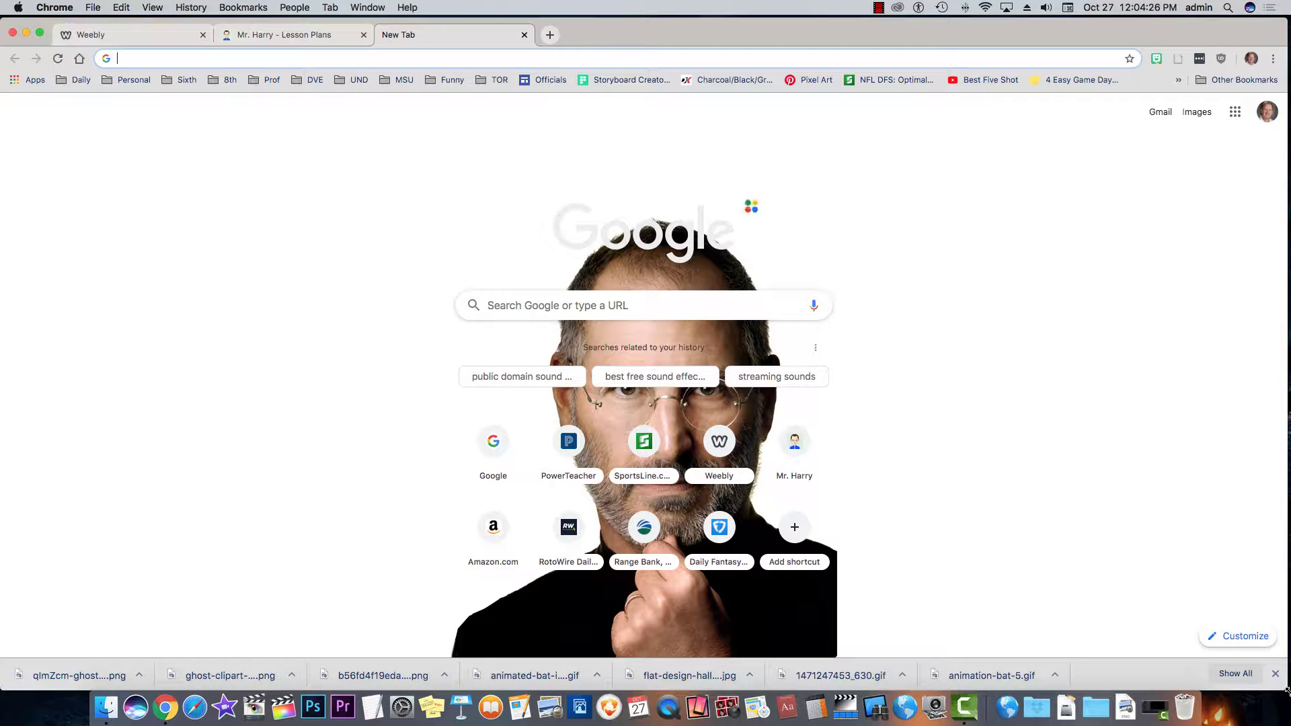
pyautogui.moveTo(1285, 691); pyautogui.dragTo(1243, 687)
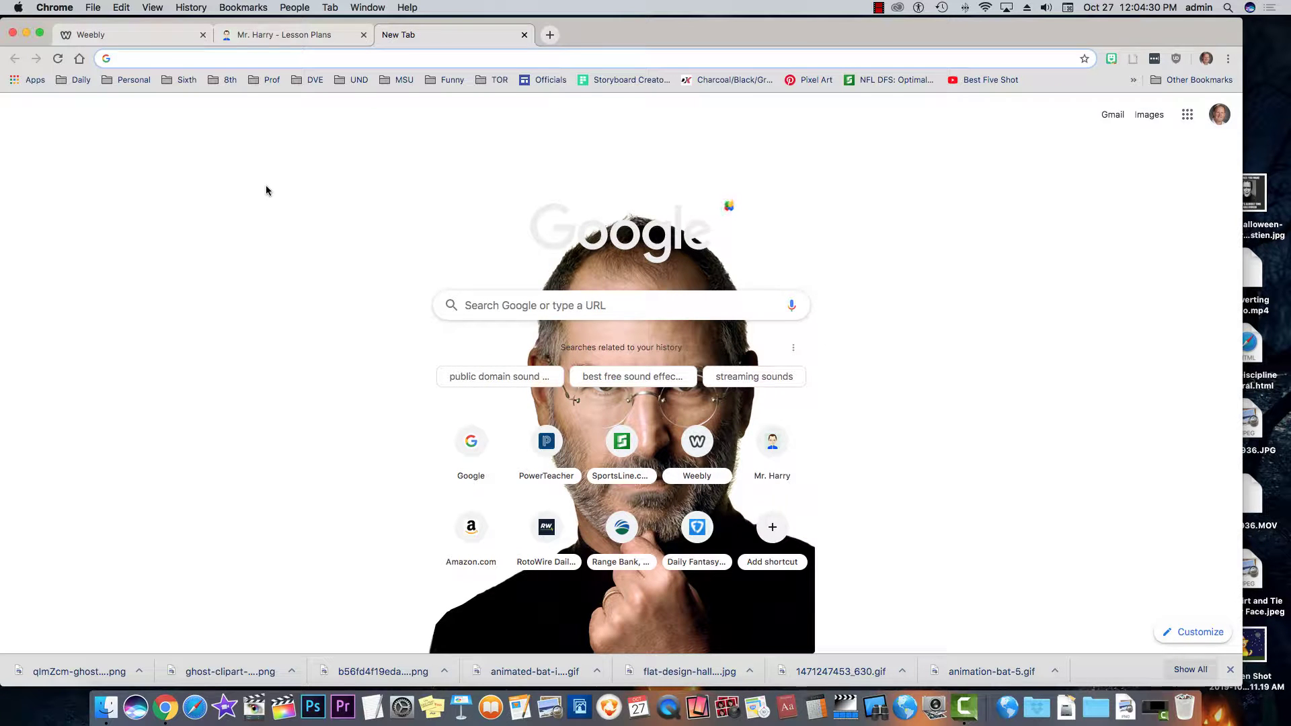
pyautogui.write('ha')
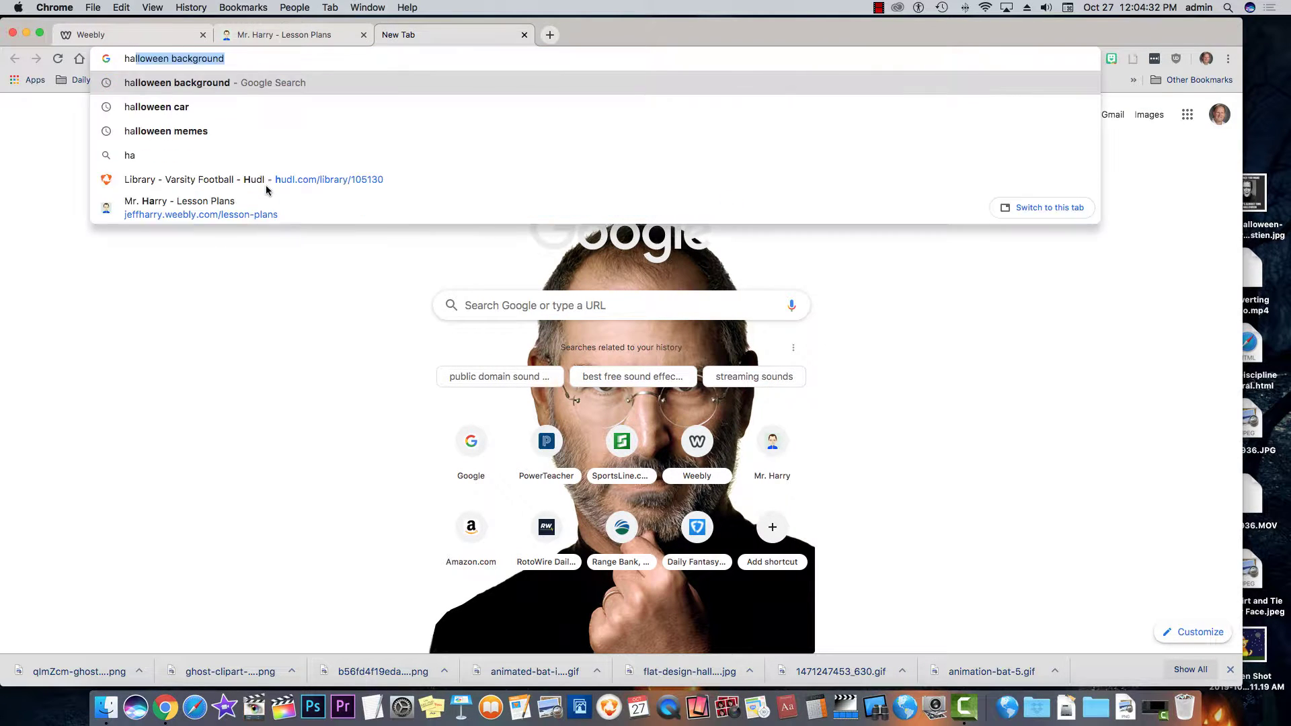
pyautogui.write('ll')
pyautogui.press('BackSpace')
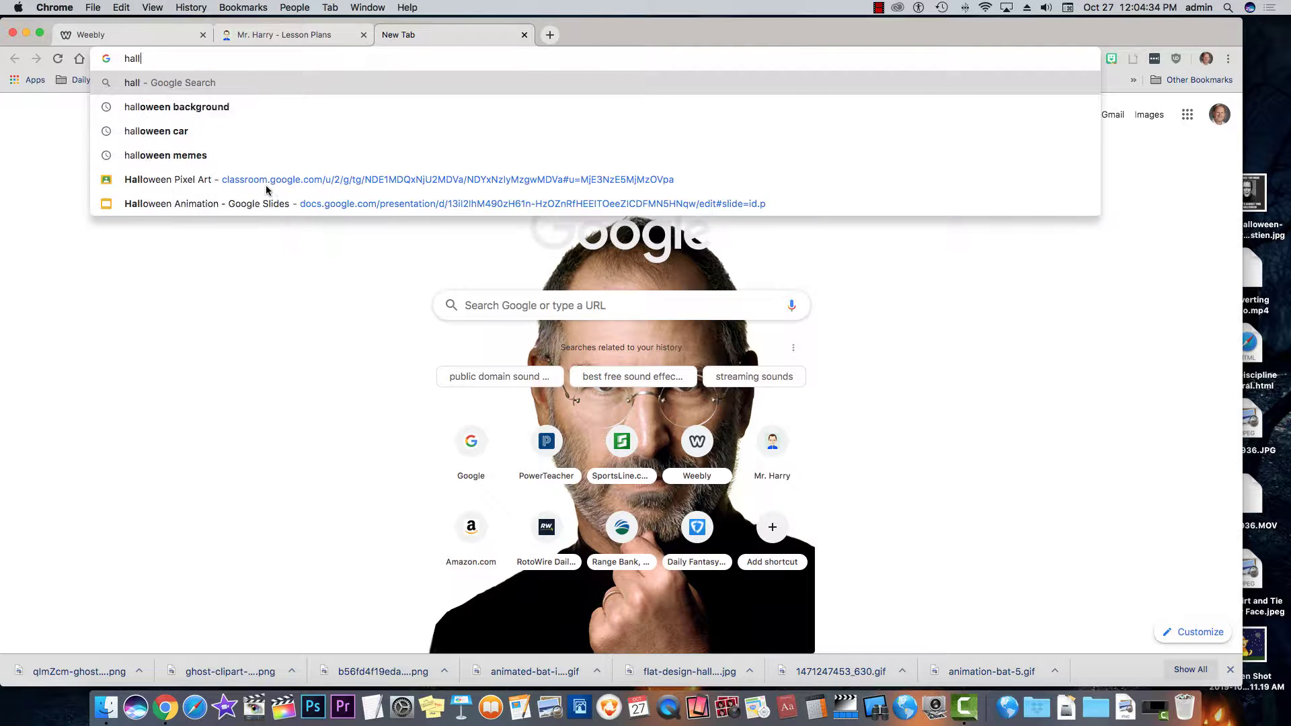
pyautogui.write('oween backg')
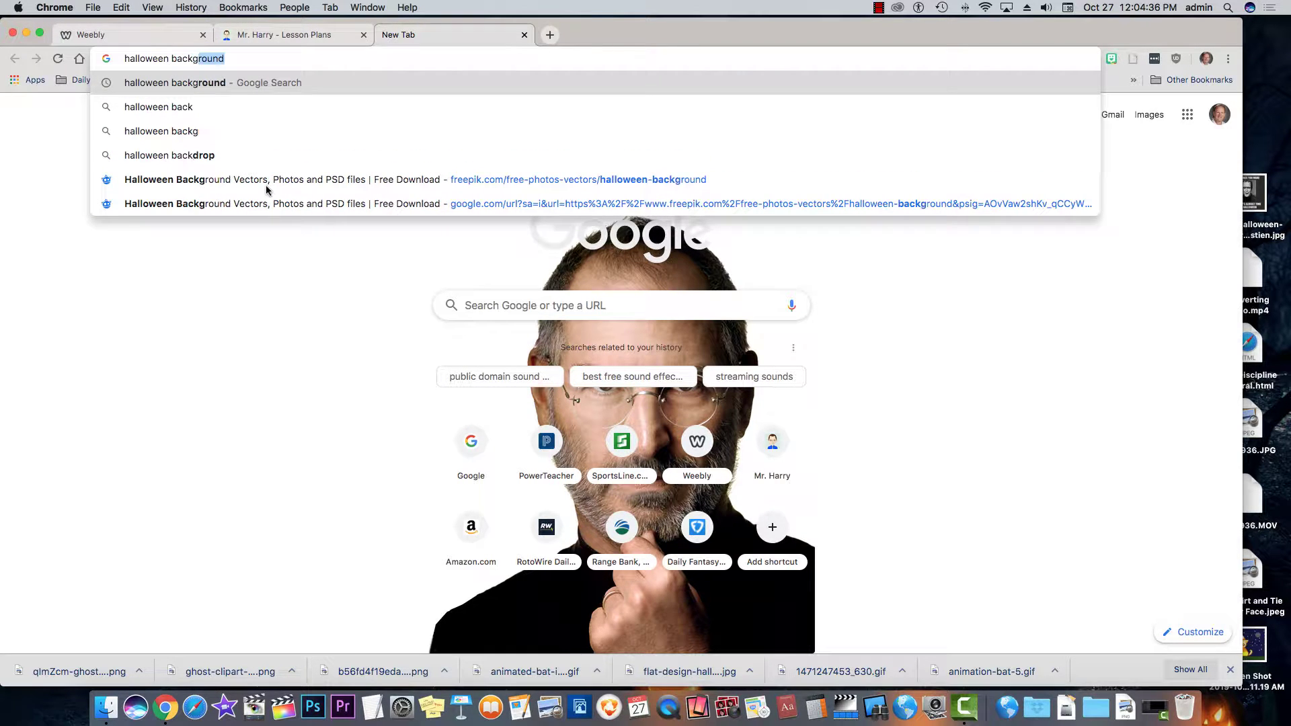
pyautogui.write('rou')
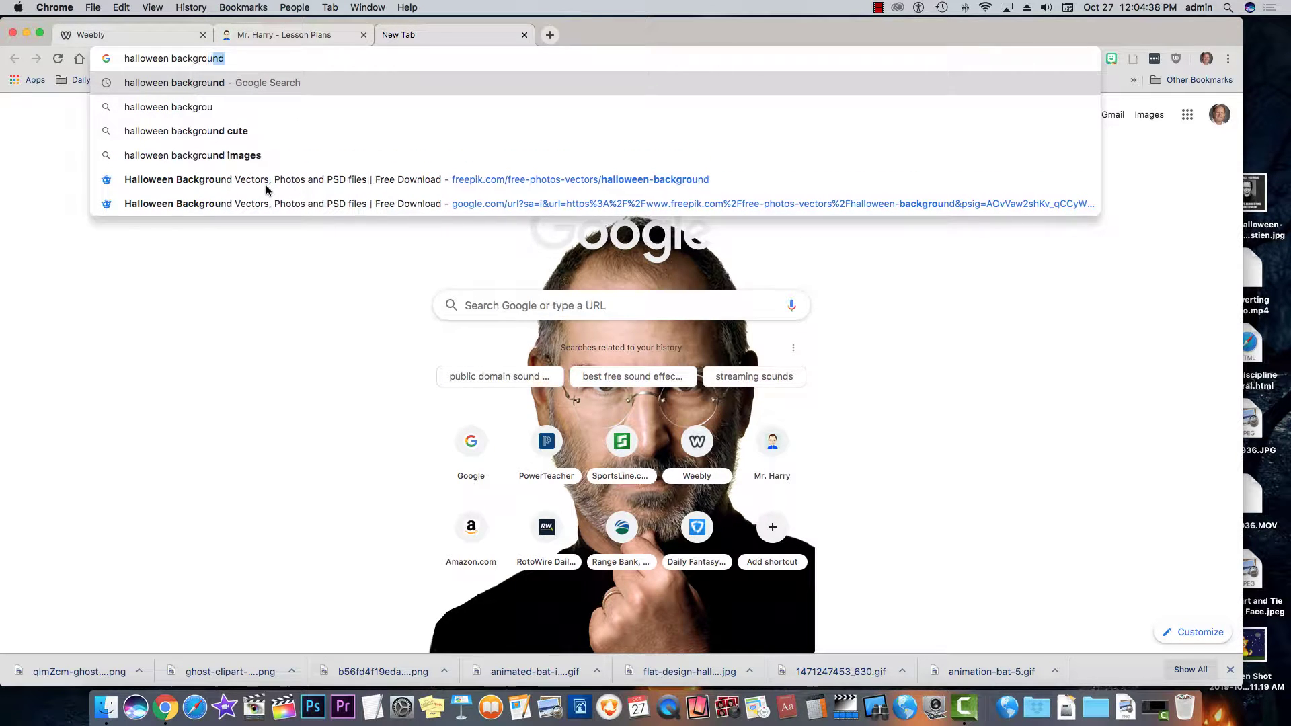
pyautogui.press('Return')
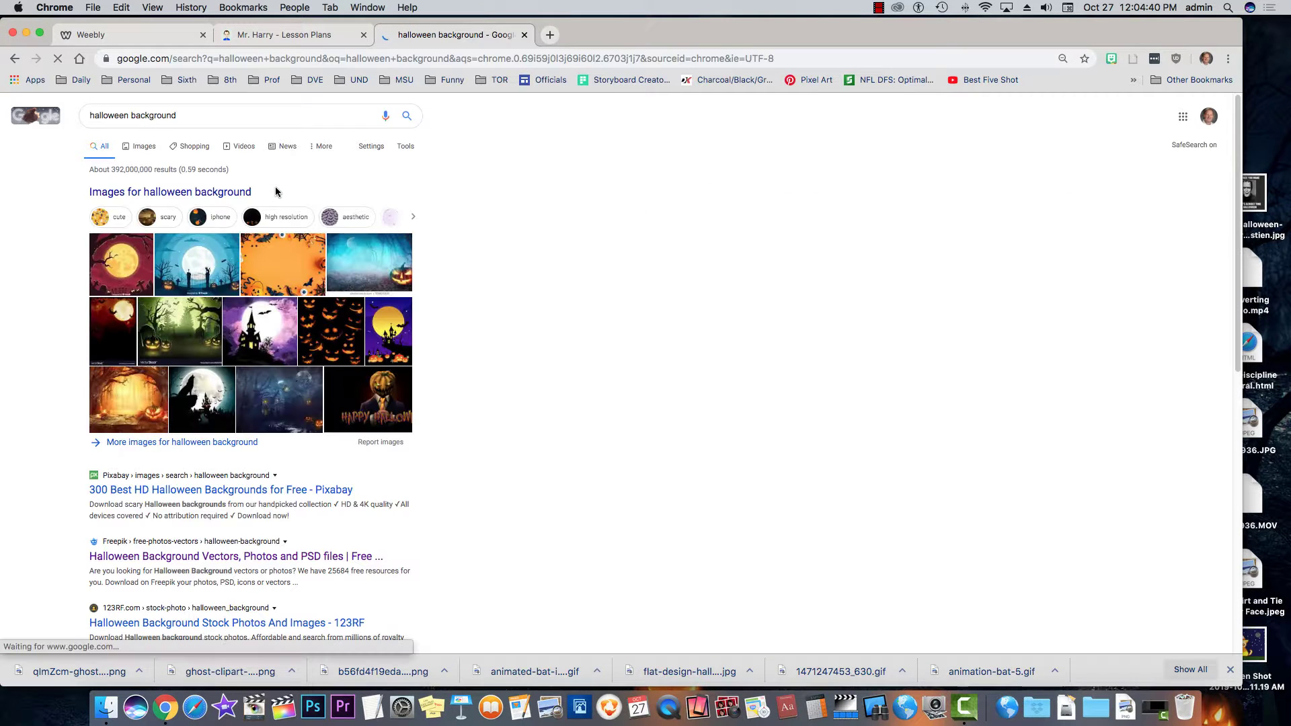
# - Save the moonlit graveyard-gate image from Google Images to the Desktop as 'Halloween BG'
pyautogui.click(147, 147)
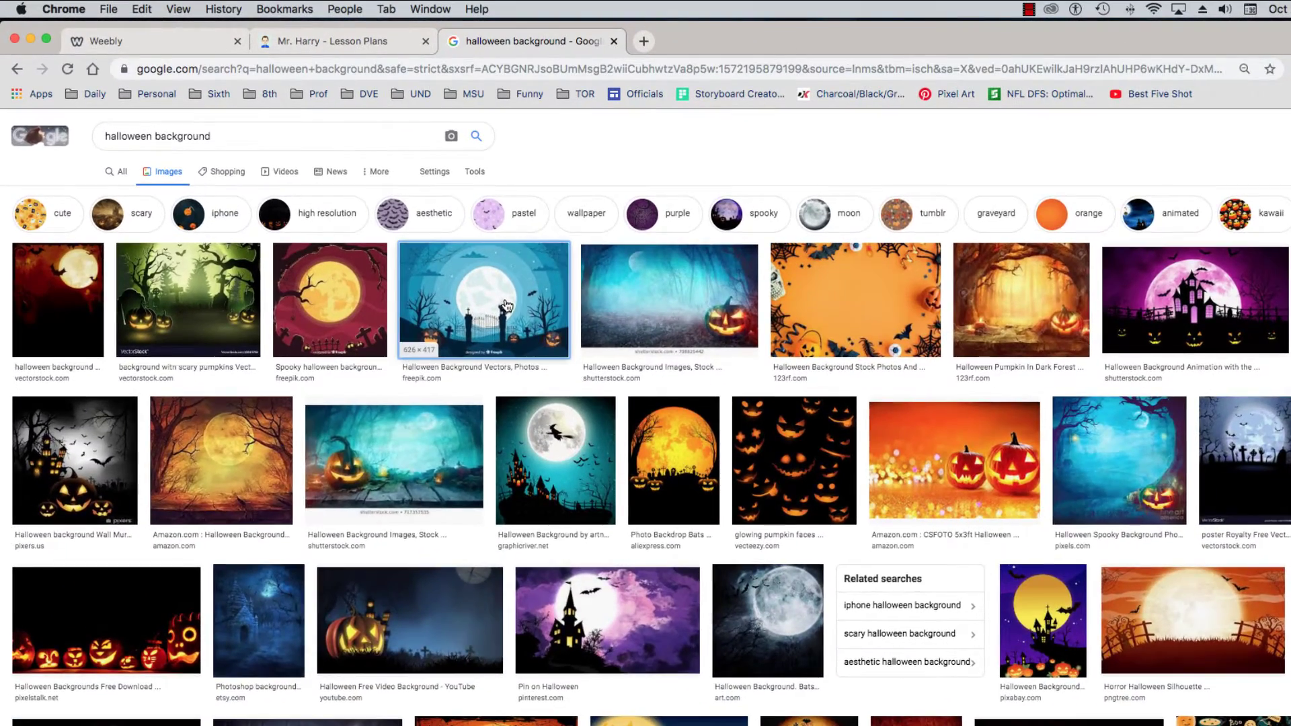
pyautogui.click(506, 306)
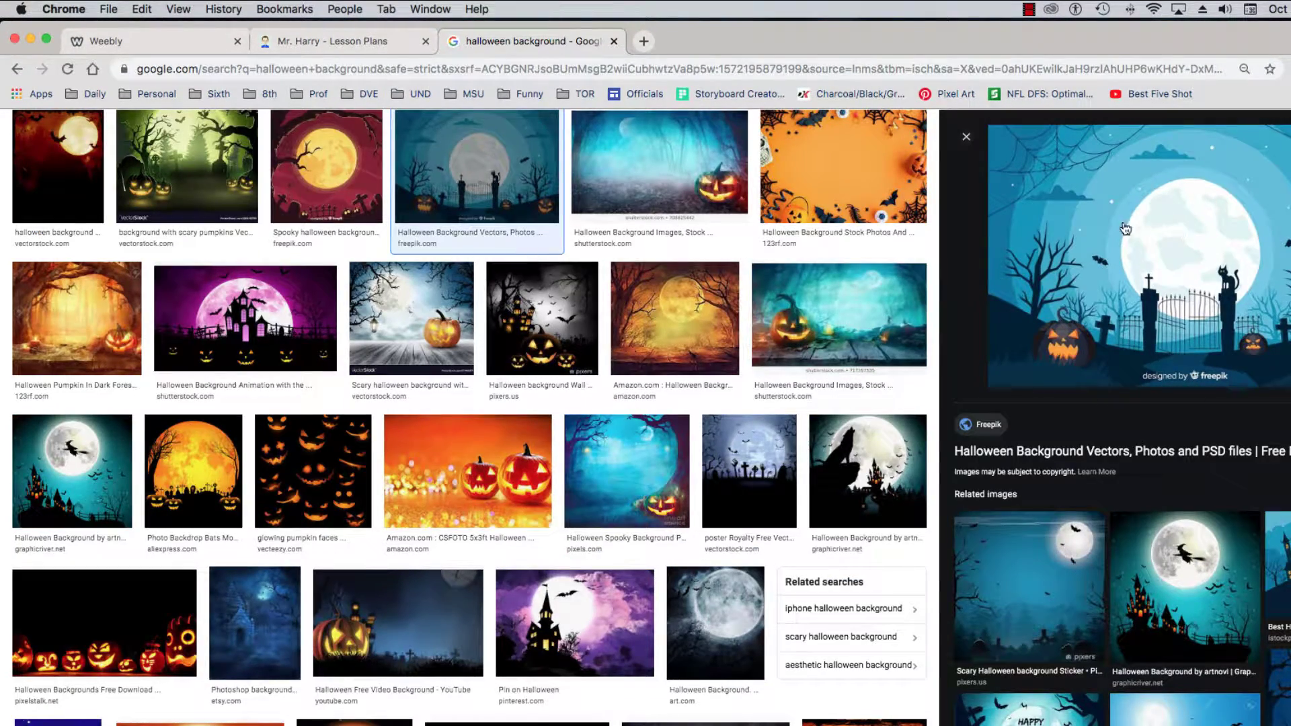
pyautogui.rightClick(1112, 197)
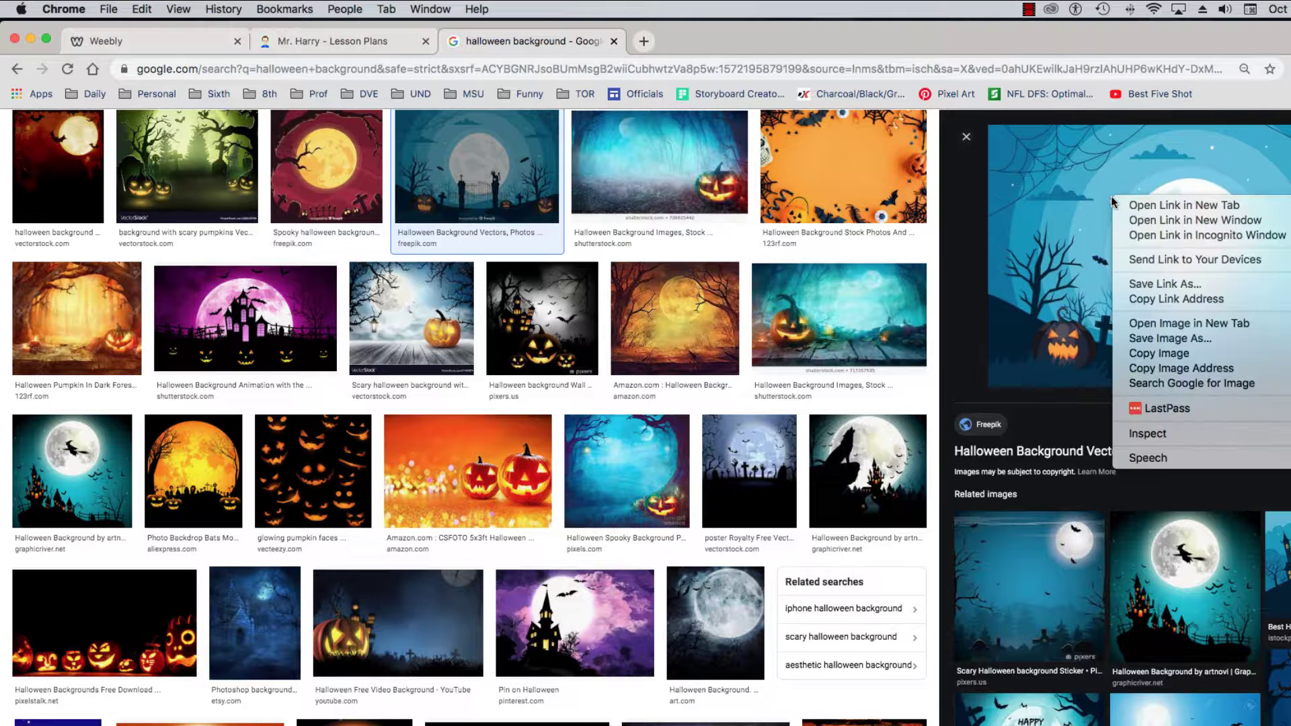
pyautogui.click(1193, 341)
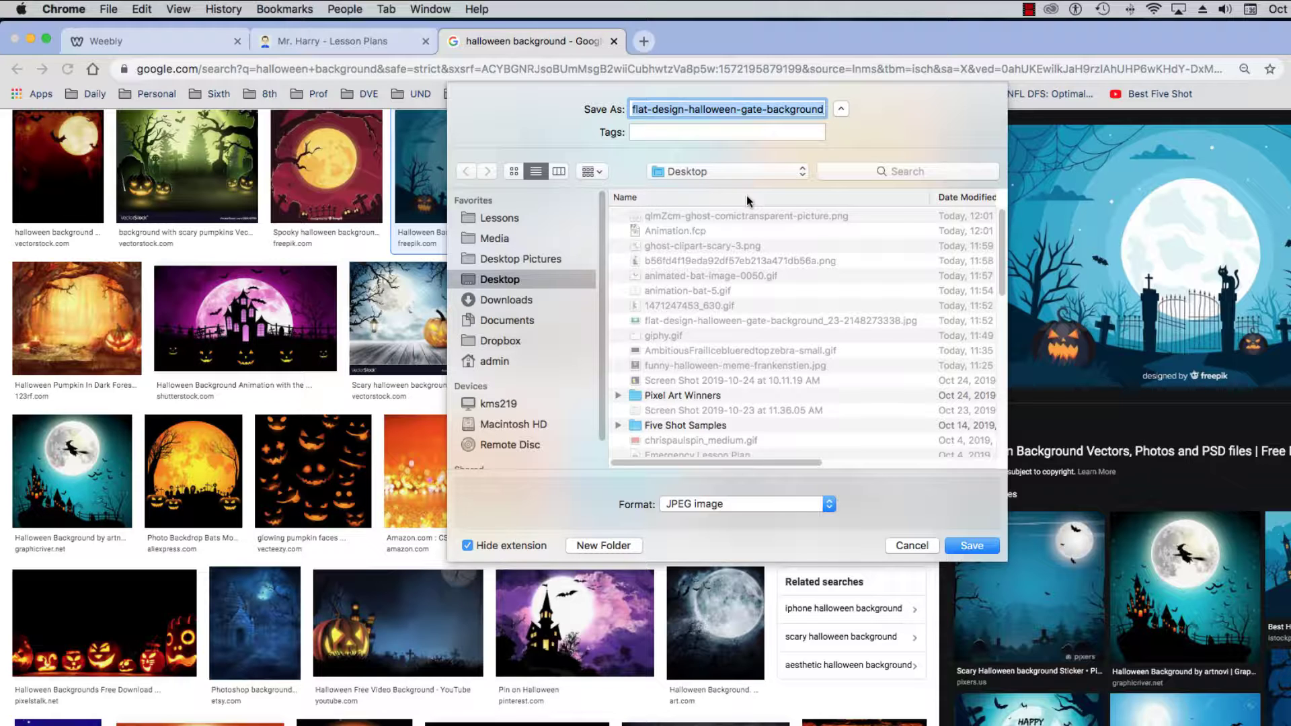
pyautogui.write('Halloween BG')
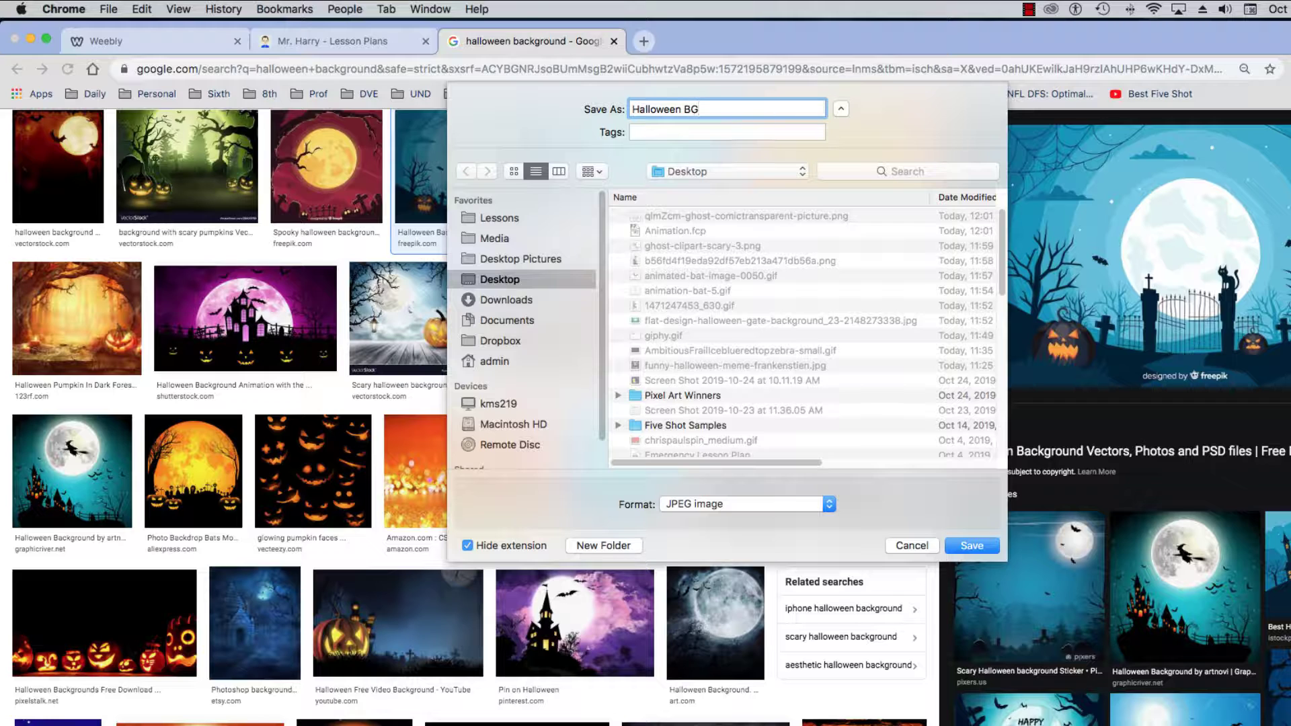
pyautogui.press('Return')
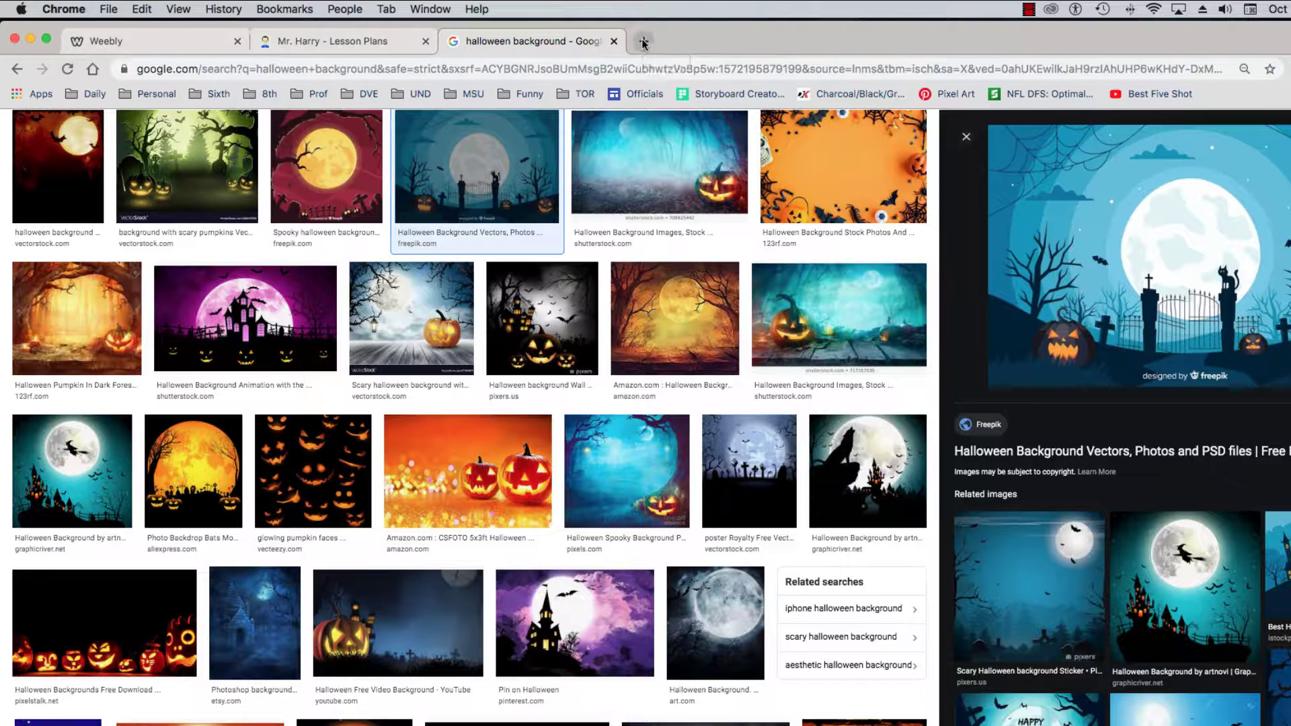
# - Search Google for 'transparent background ghost' in a new Chrome tab
pyautogui.click(643, 42)
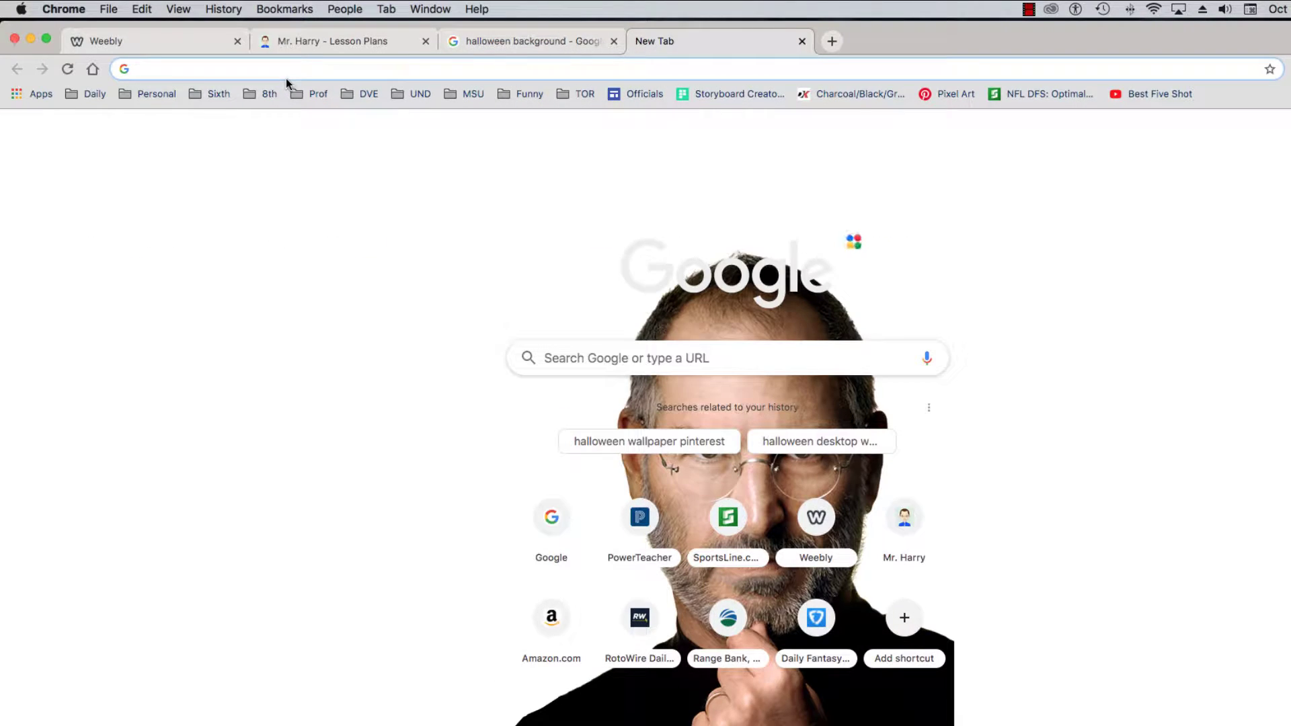
pyautogui.write('transpar')
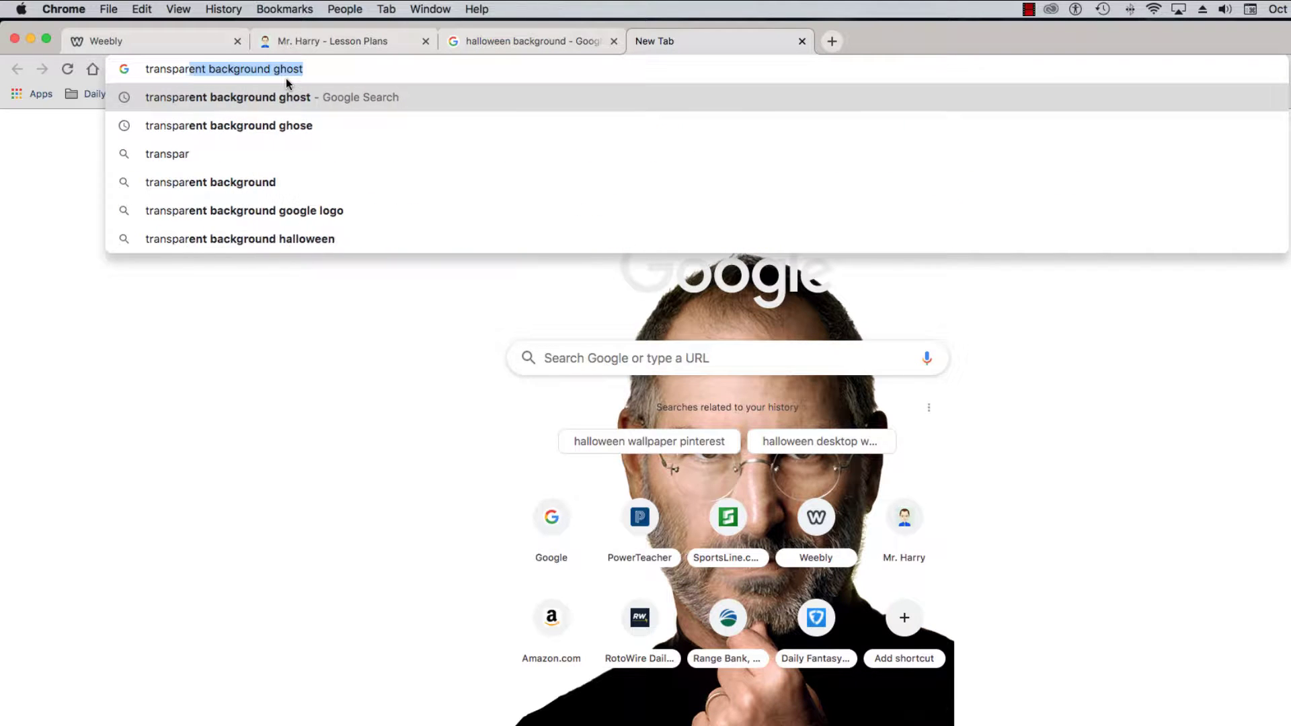
pyautogui.write('ent background ghost')
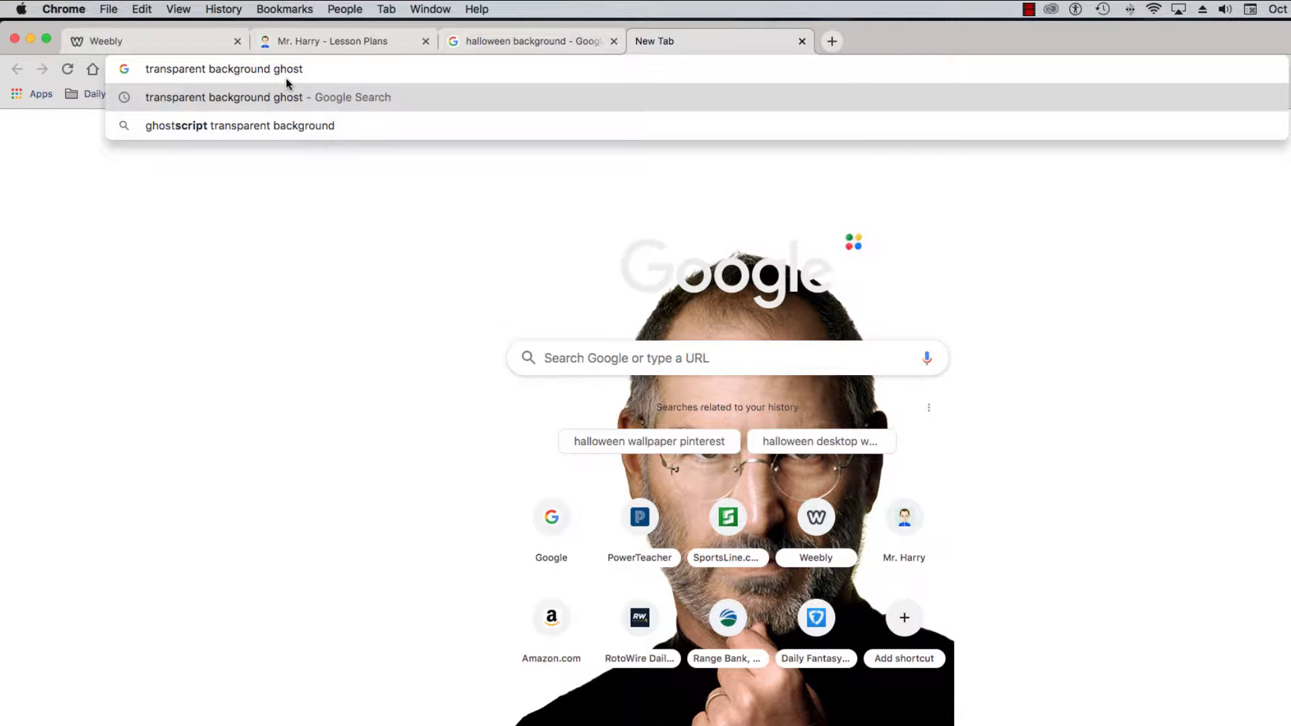
pyautogui.press('Return')
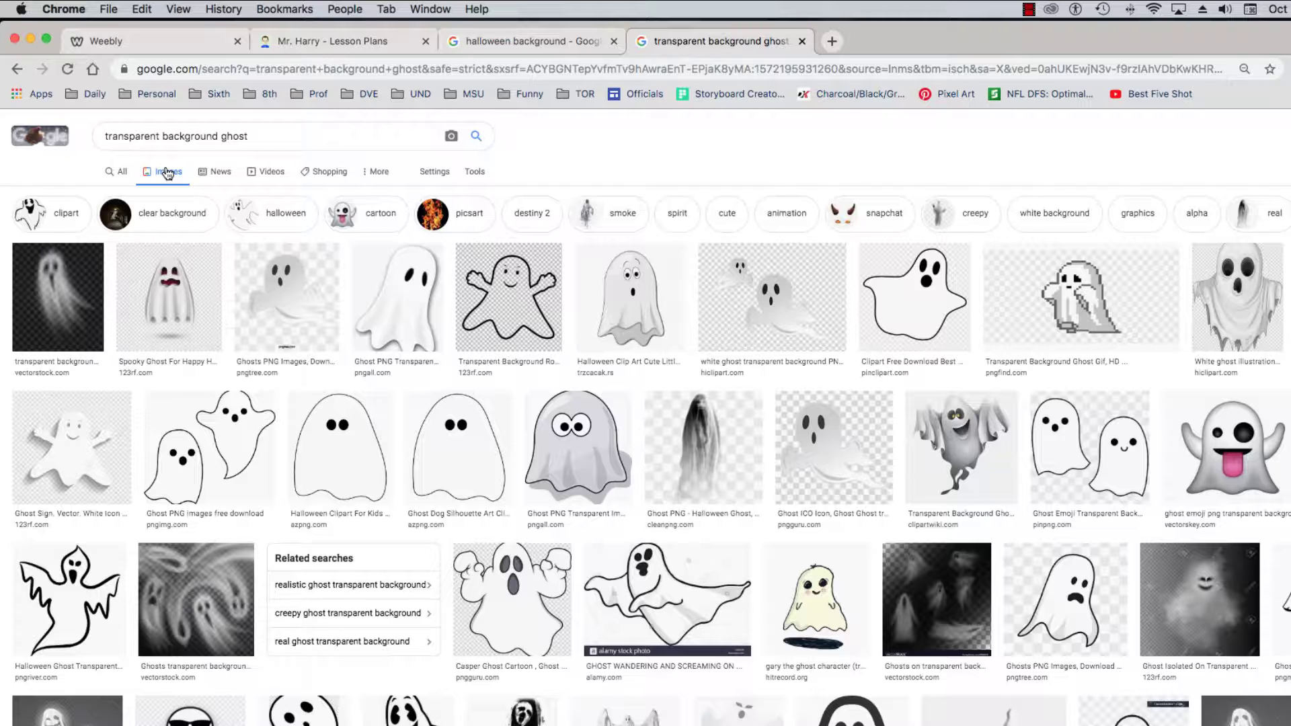
# - Save the grey cartoon ghost image to the Desktop as 'Ghost', then quit Chrome
pyautogui.click(590, 451)
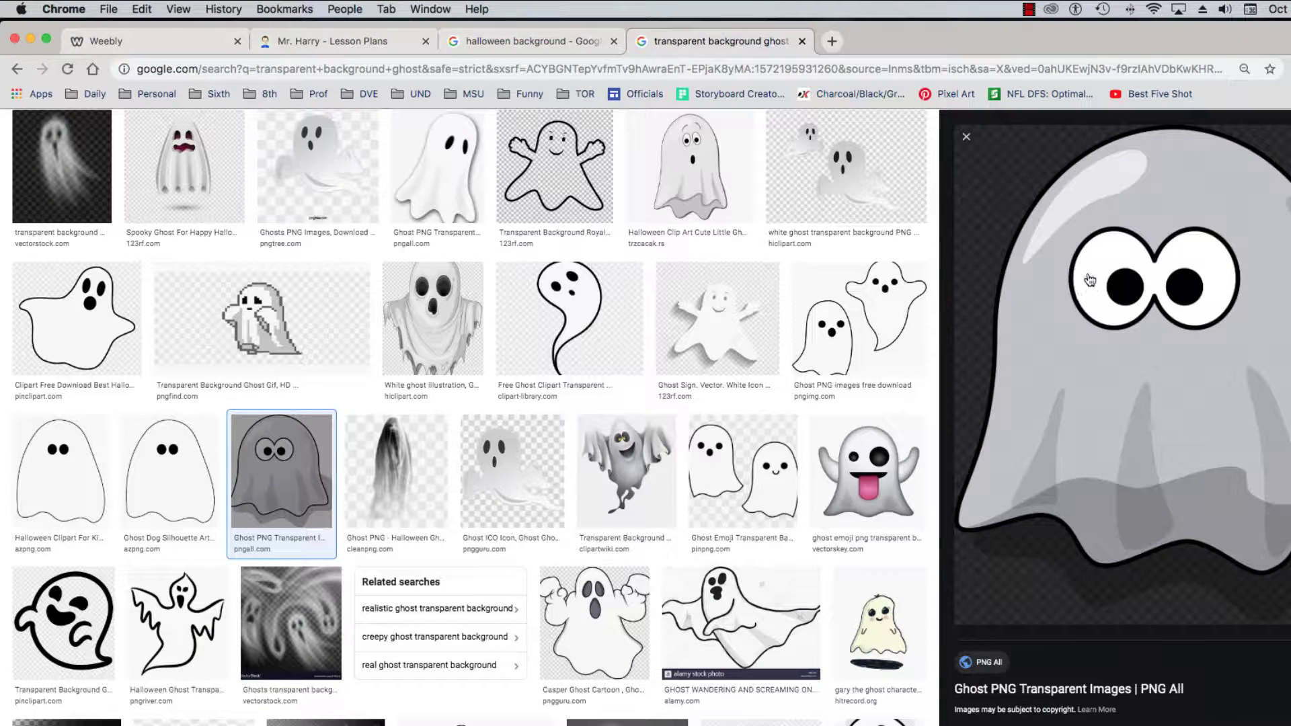
pyautogui.rightClick(1132, 266)
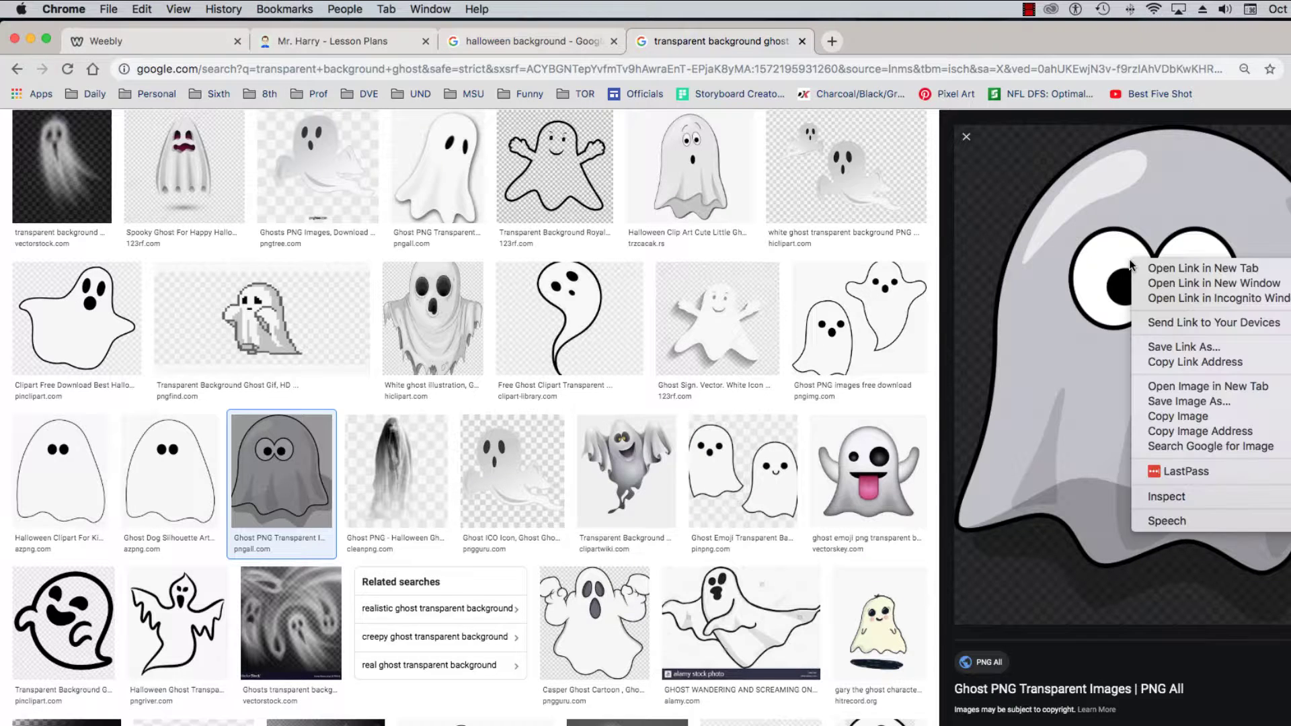
pyautogui.click(1200, 410)
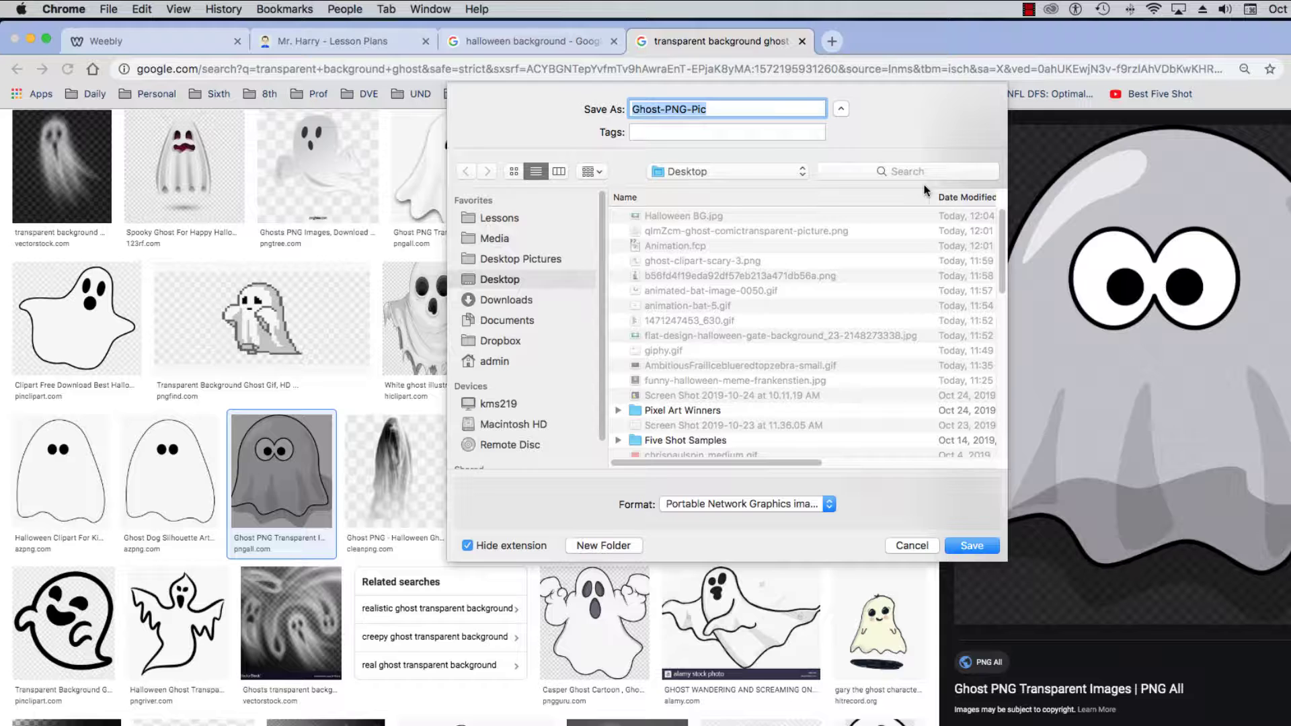
pyautogui.write('Ghost')
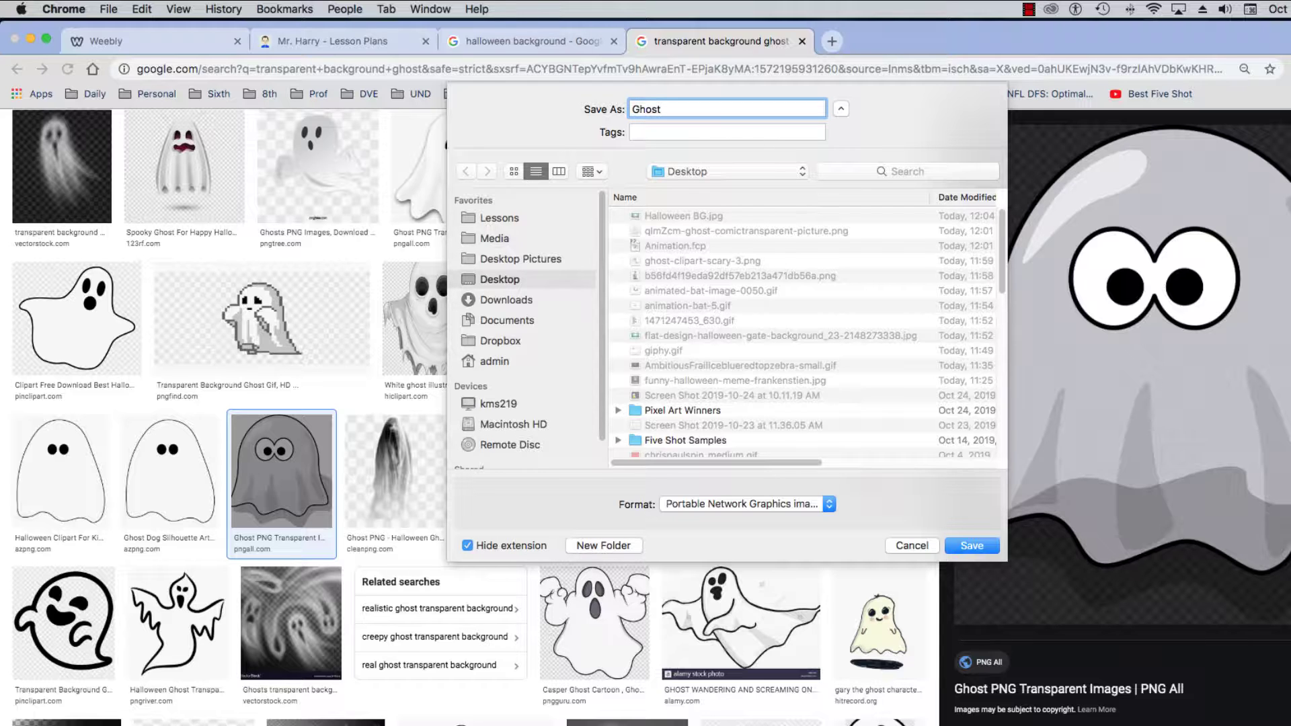
pyautogui.press('Return')
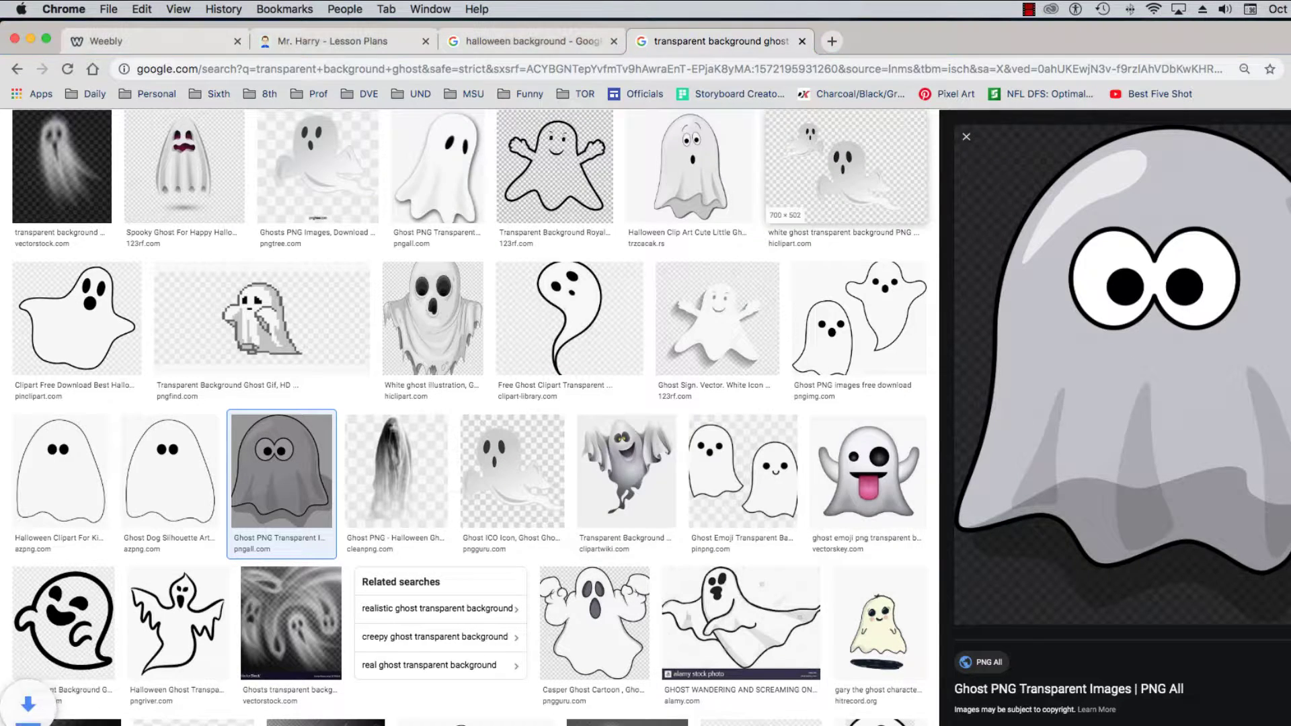
pyautogui.click(62, 8)
pyautogui.click(150, 211)
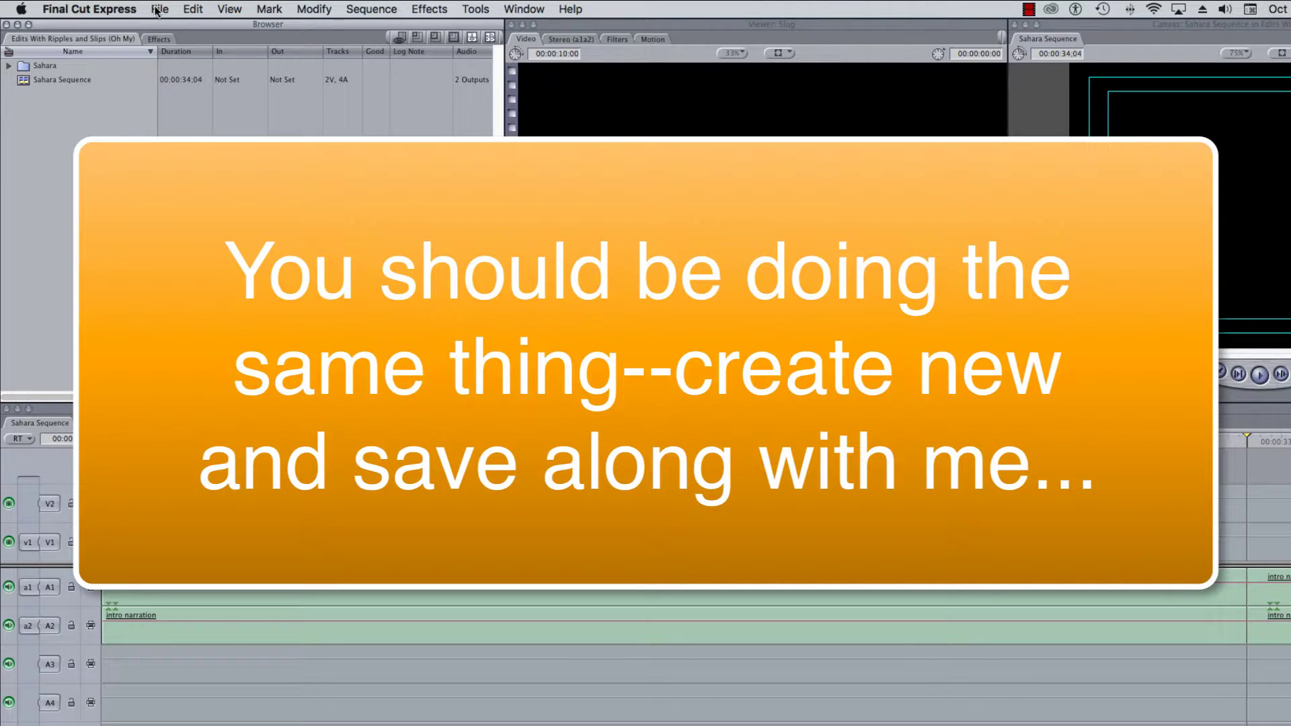
# - Create a new project and save it to Documents as 'Halloween Animation'
pyautogui.click(160, 9)
pyautogui.click(177, 47)
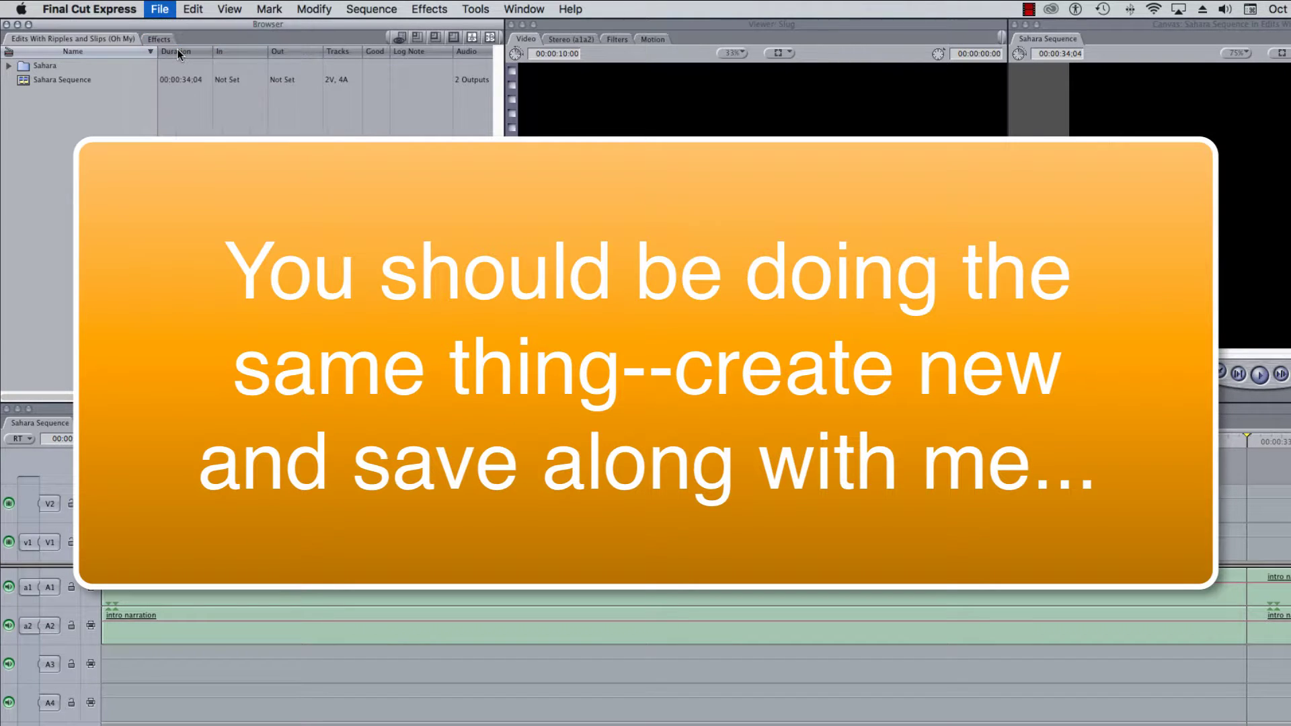
pyautogui.click(159, 9)
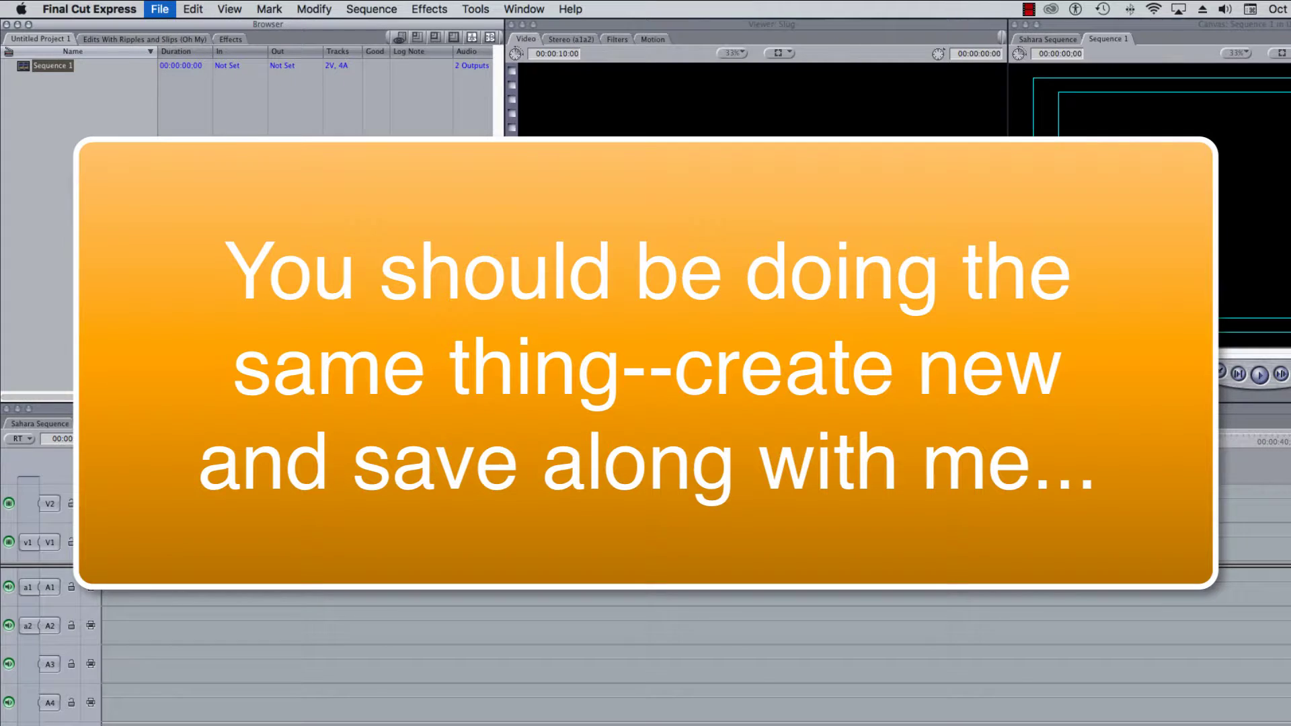
pyautogui.write('Hal')
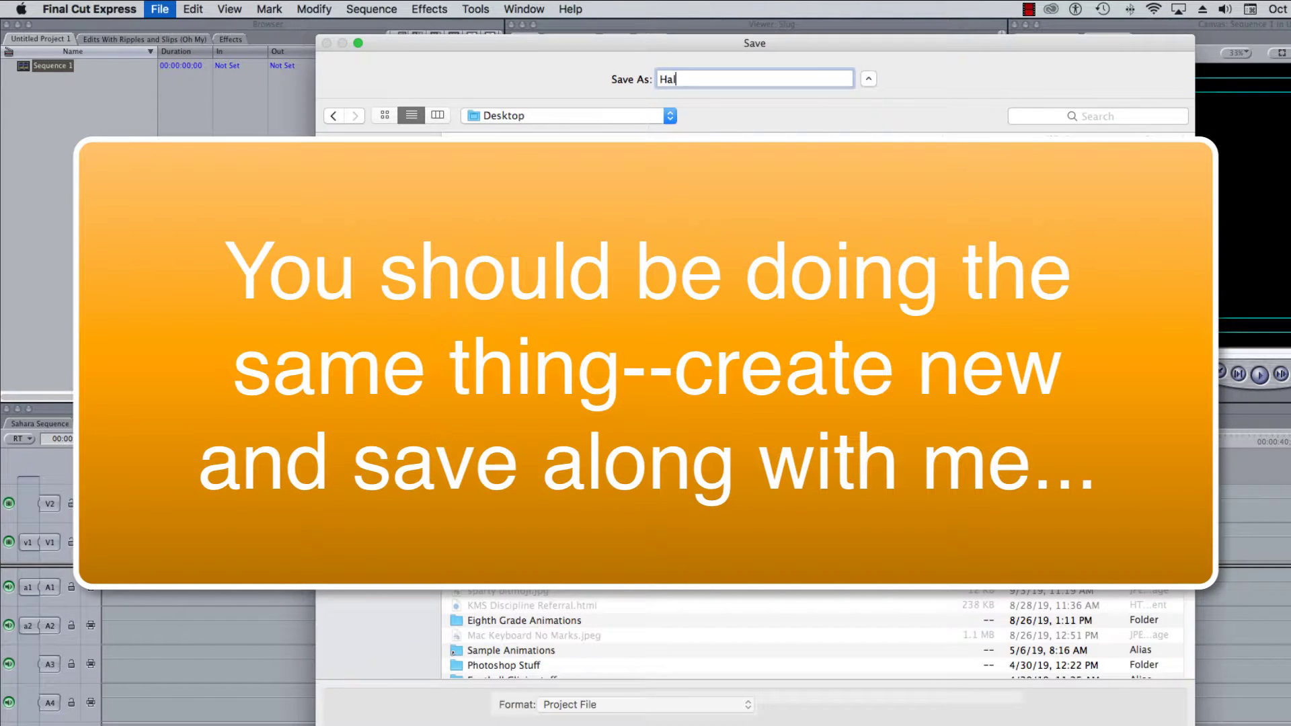
pyautogui.write('wo')
pyautogui.press('BackSpace')
pyautogui.press('BackSpace')
pyautogui.write('oween Animation')
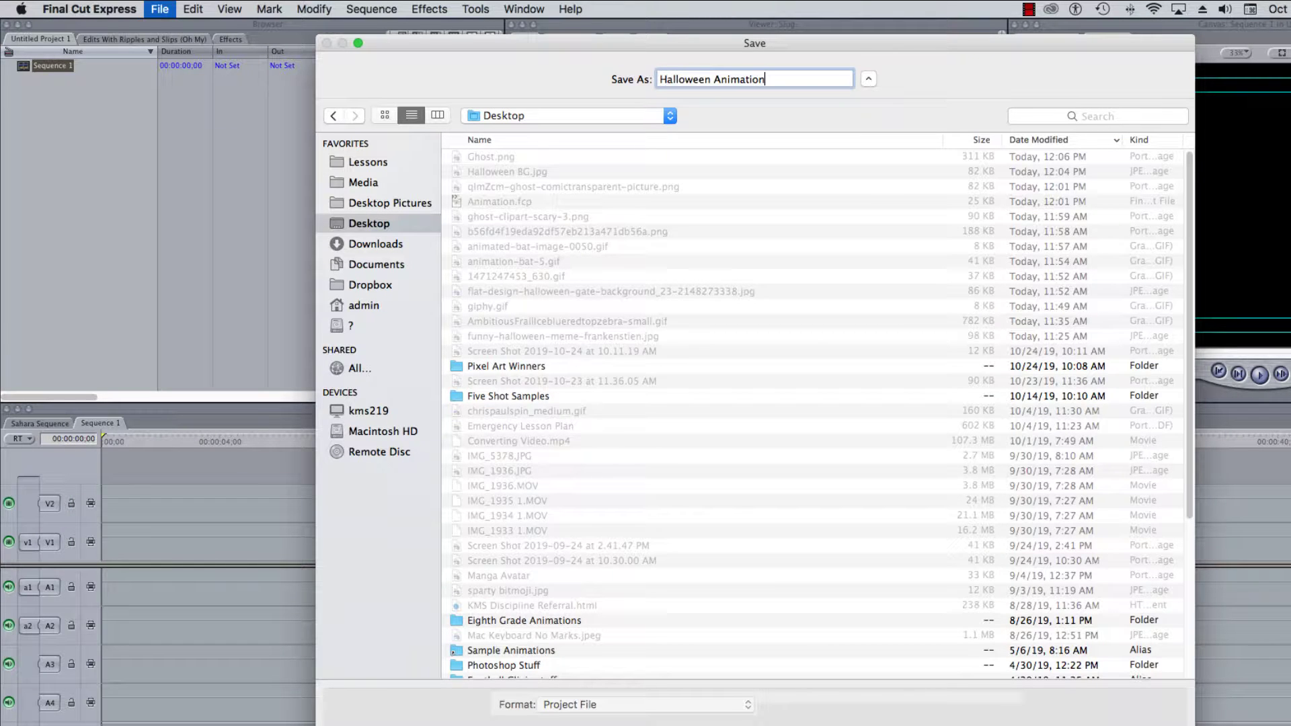
pyautogui.click(369, 267)
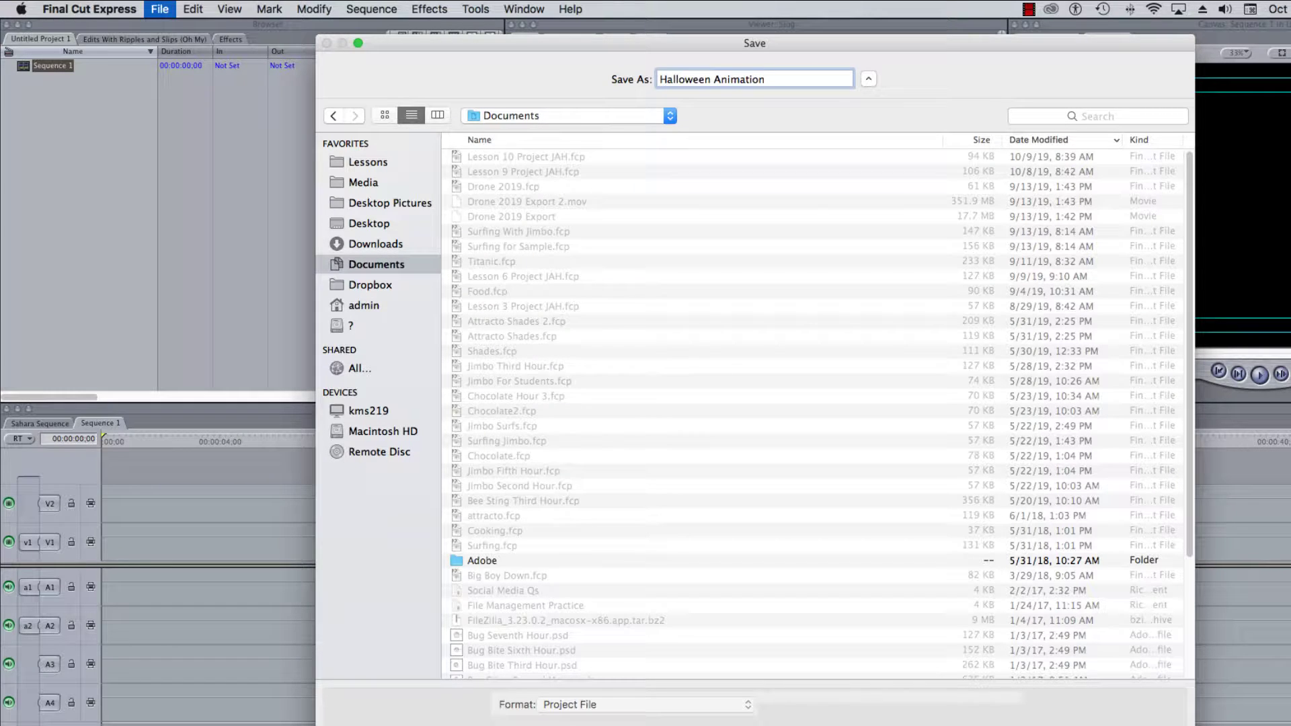
pyautogui.press('Return')
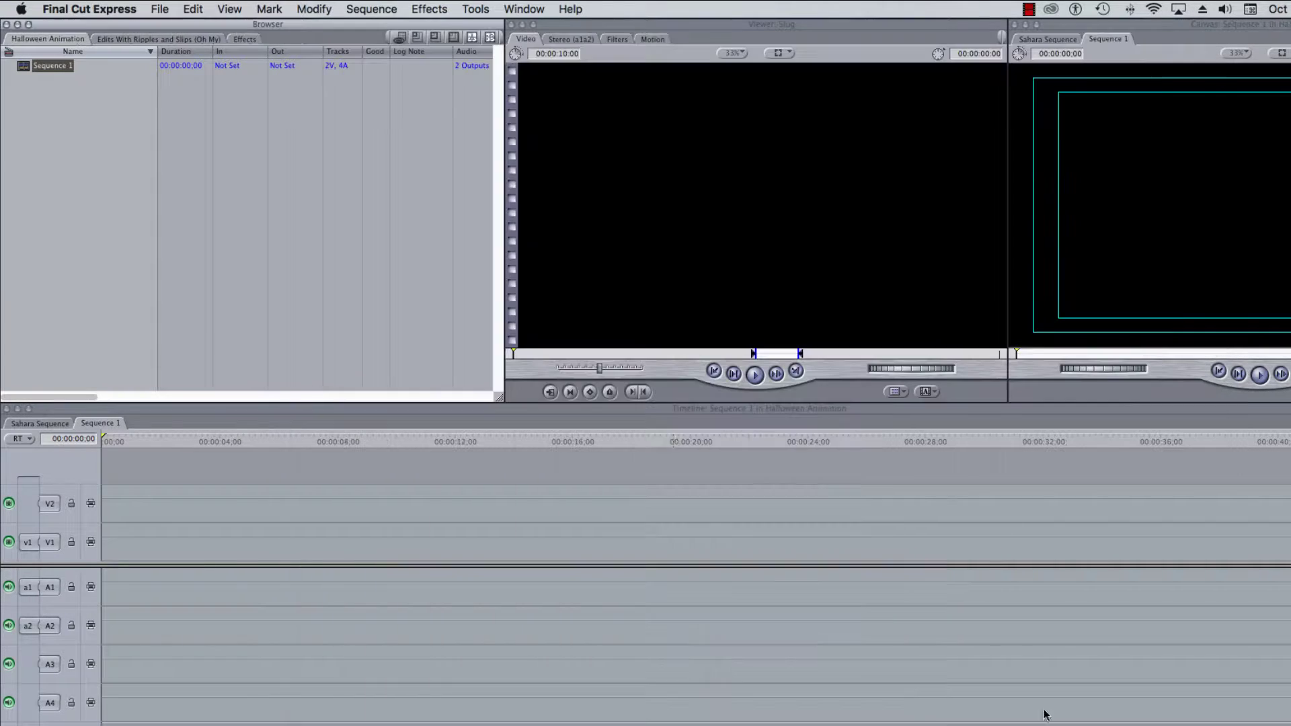
# - Rename Sequence 1 in the Browser to 'Ghost in Motion'
pyautogui.click(47, 67)
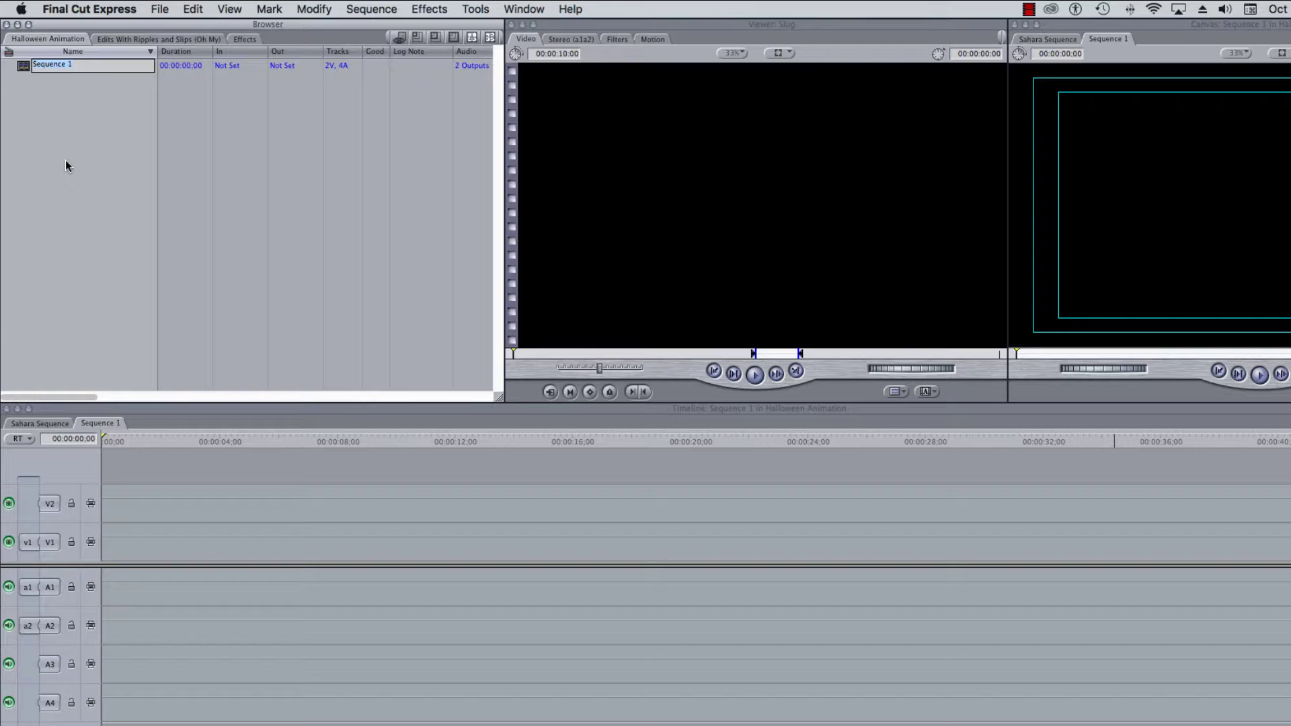
pyautogui.write('Hall')
pyautogui.press('Return')
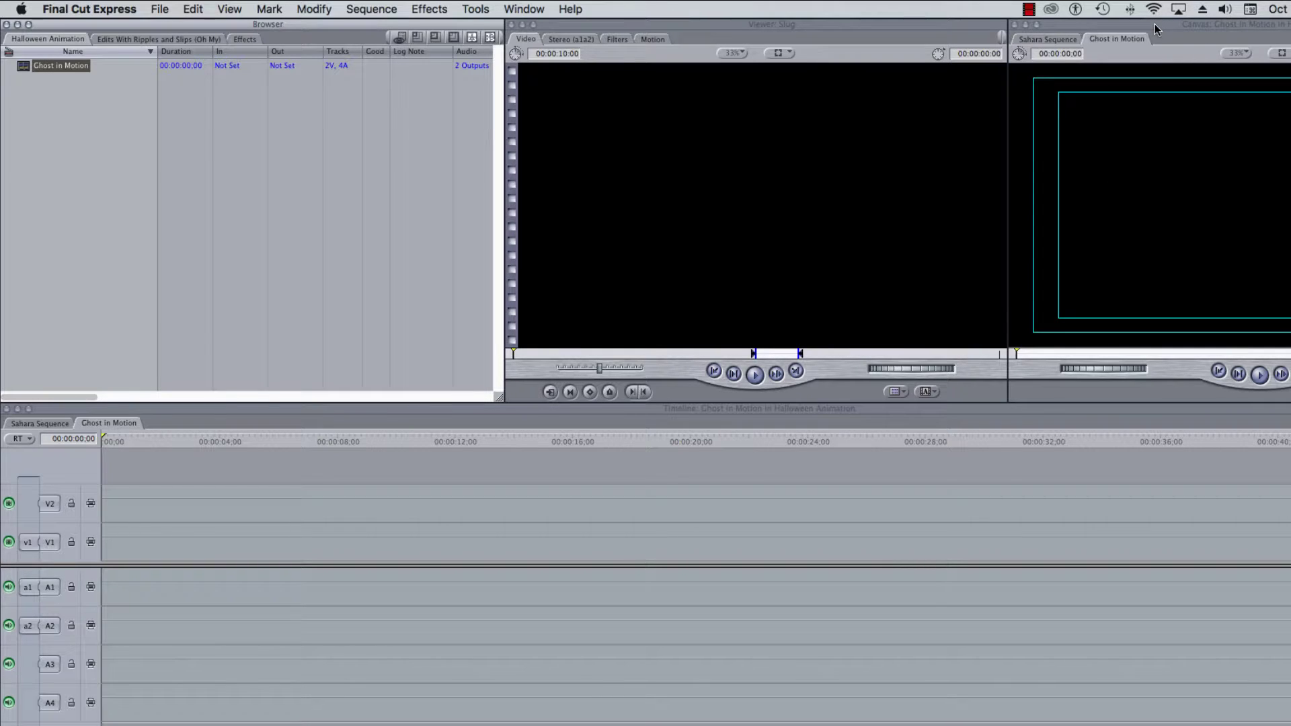
# - Restore the standard window arrangement with Ctrl+U and deselect the sequence
pyautogui.moveTo(1155, 23); pyautogui.dragTo(1112, 407)
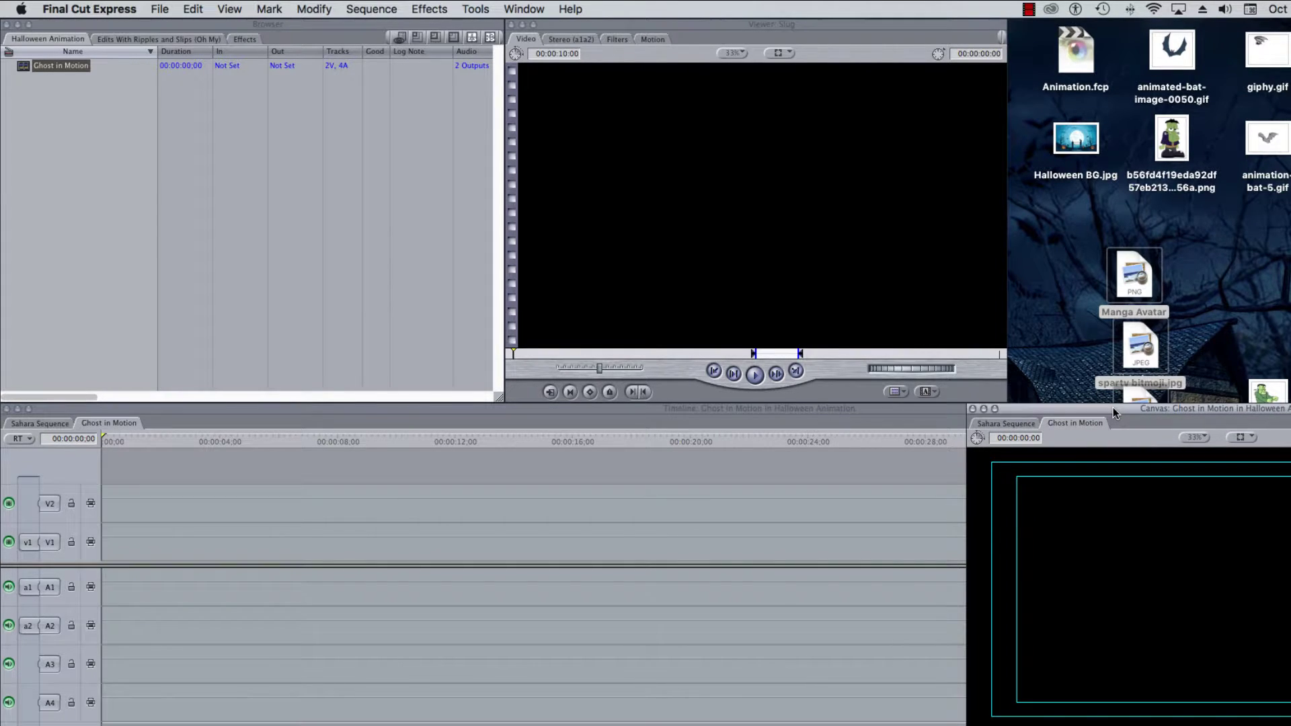
pyautogui.hotkey('ctrl', 'u')
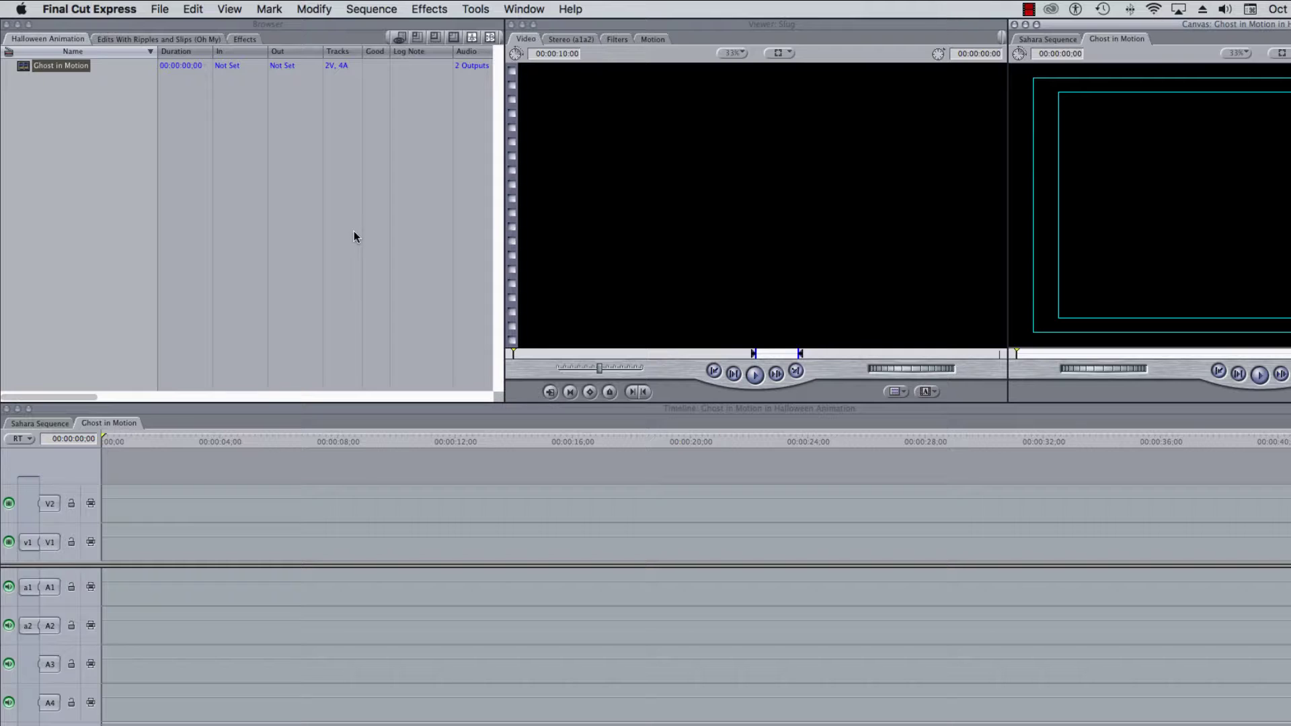
pyautogui.click(45, 174)
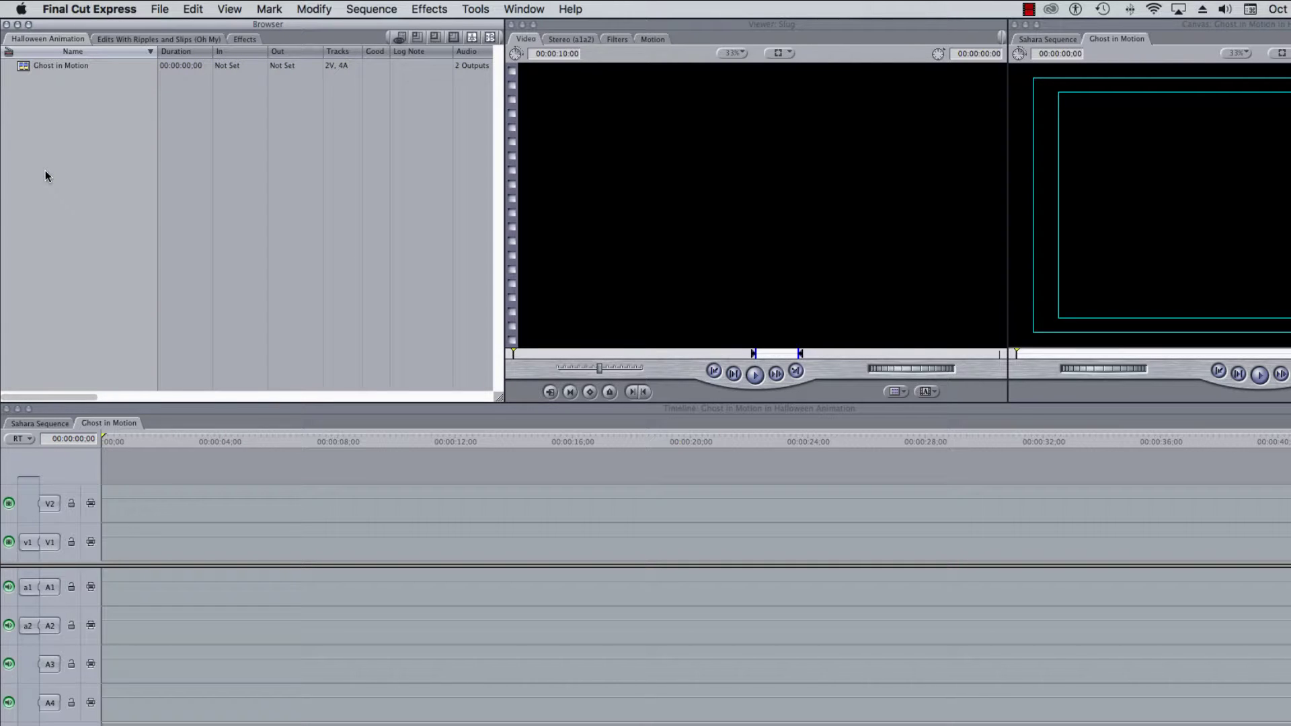
# - Import Ghost.png and Halloween BG.jpg from the Desktop through Import > Files
pyautogui.rightClick(66, 172)
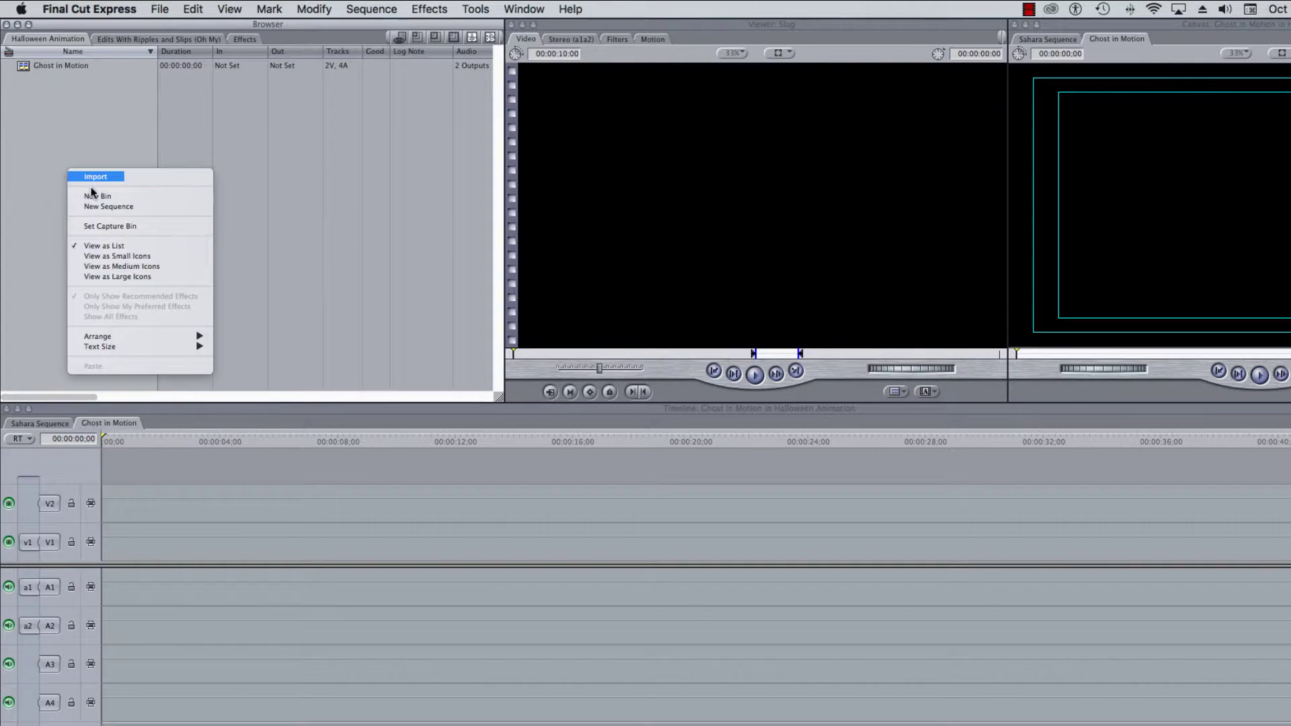
pyautogui.moveTo(92, 176)
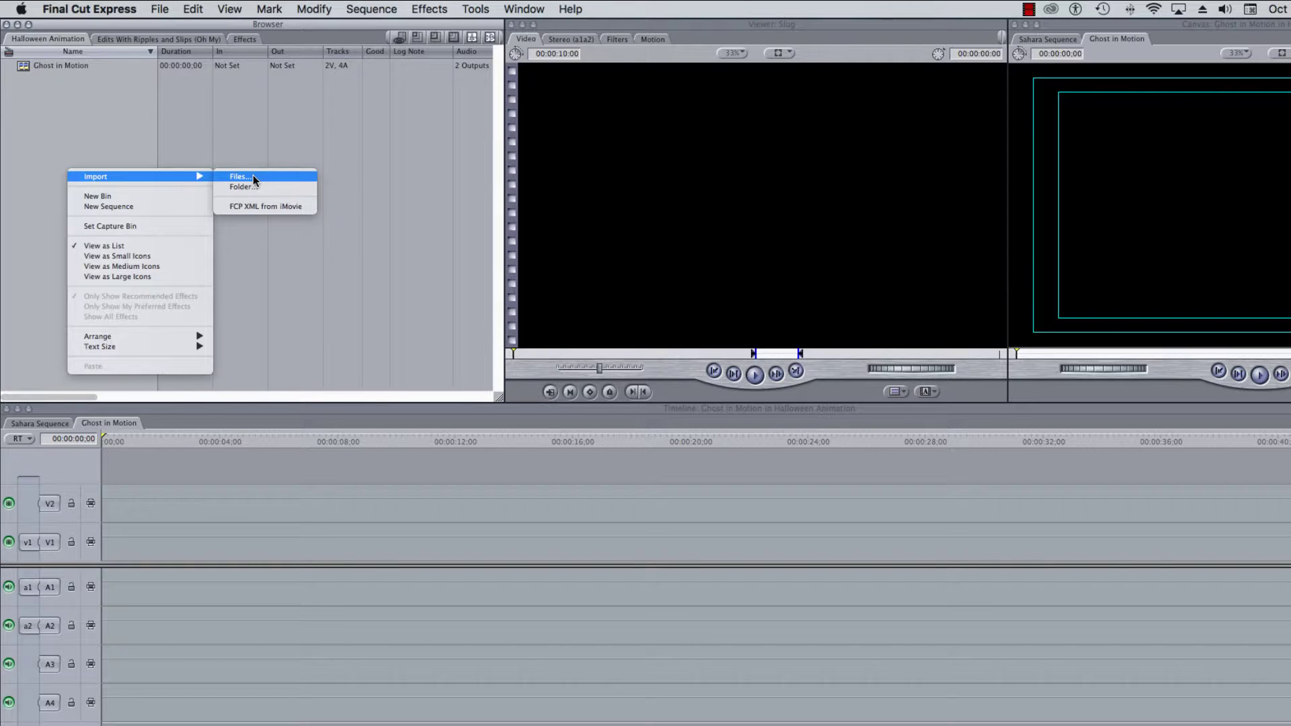
pyautogui.click(253, 176)
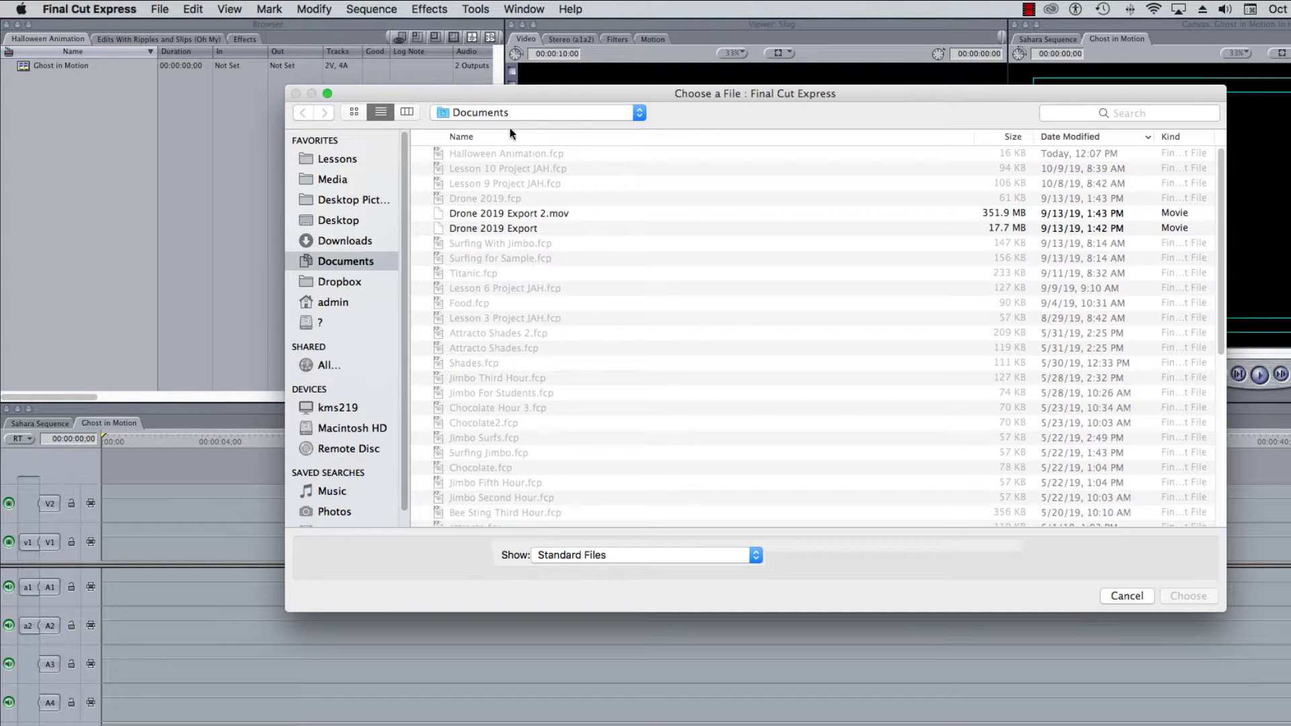
pyautogui.click(338, 219)
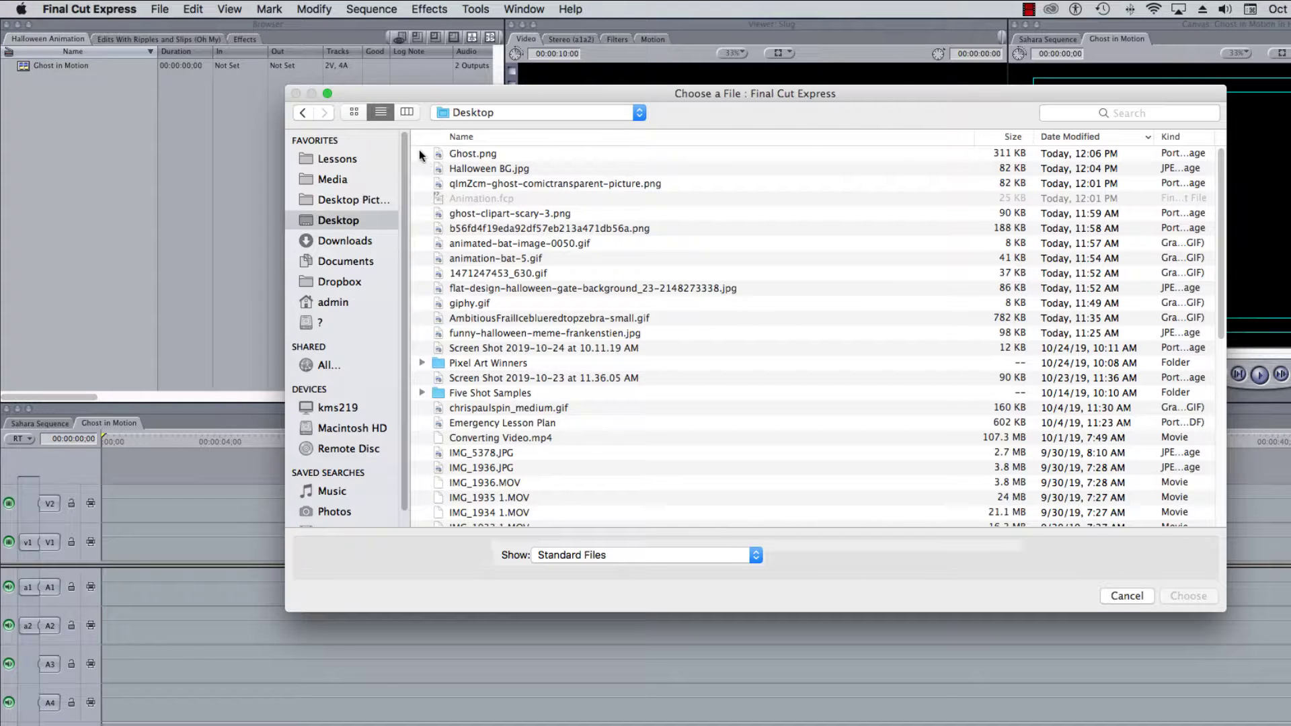
pyautogui.click(486, 155)
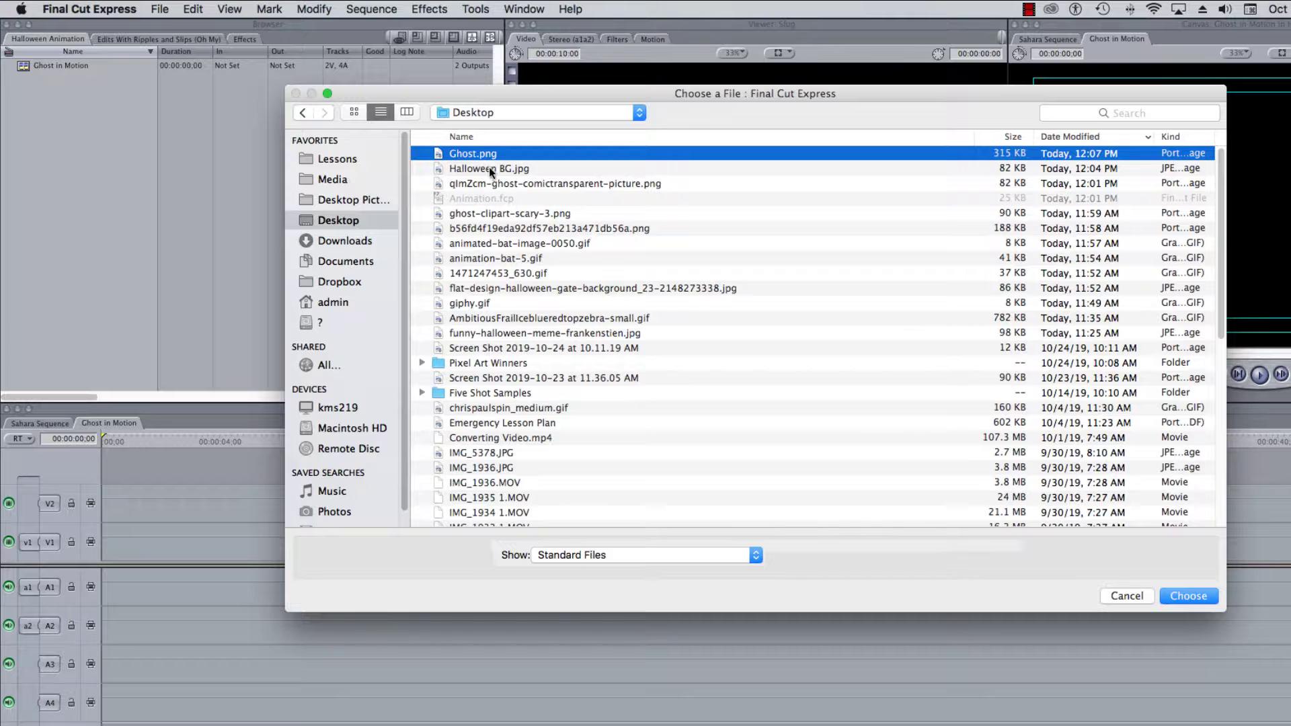
pyautogui.keyDown('shift'); pyautogui.click(489, 168); pyautogui.keyUp('shift')
pyautogui.click(1190, 595)
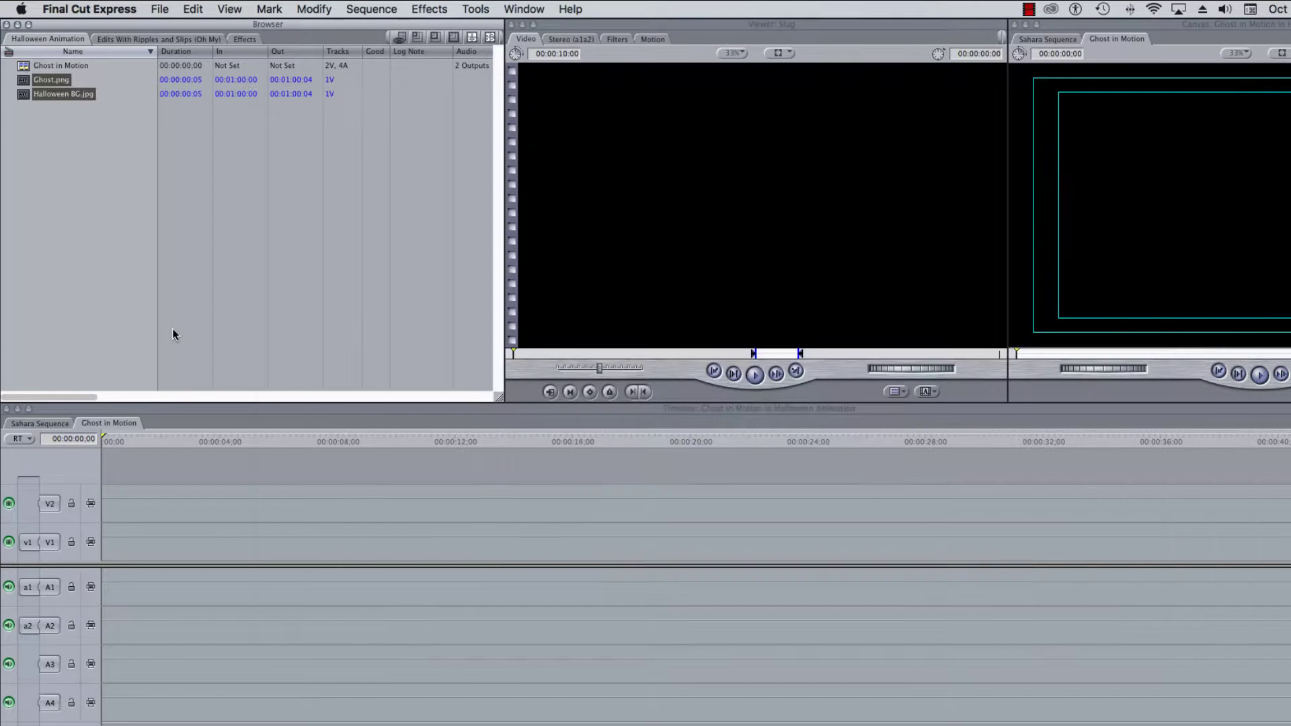
# - Give Halloween BG.jpg a 10-second duration and add it to track V1
pyautogui.click(41, 168)
pyautogui.doubleClick(22, 96)
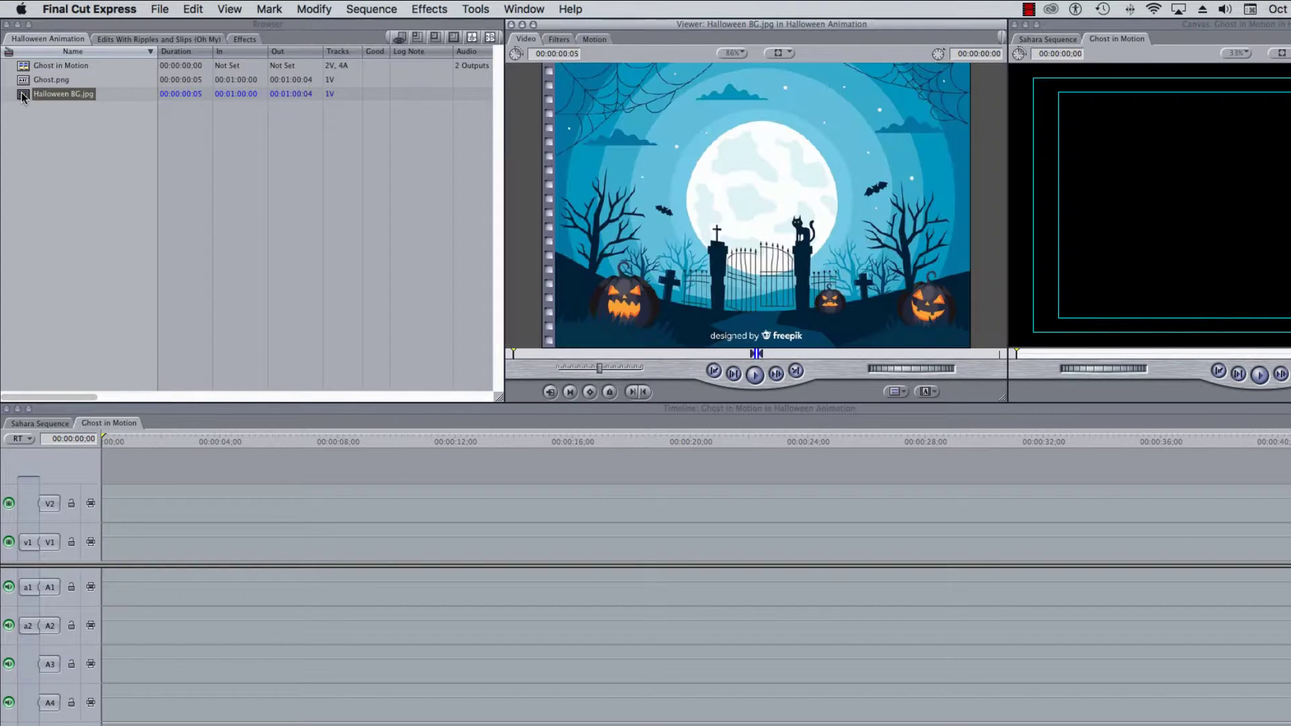
pyautogui.click(564, 53)
pyautogui.write('1')
pyautogui.press('Return')
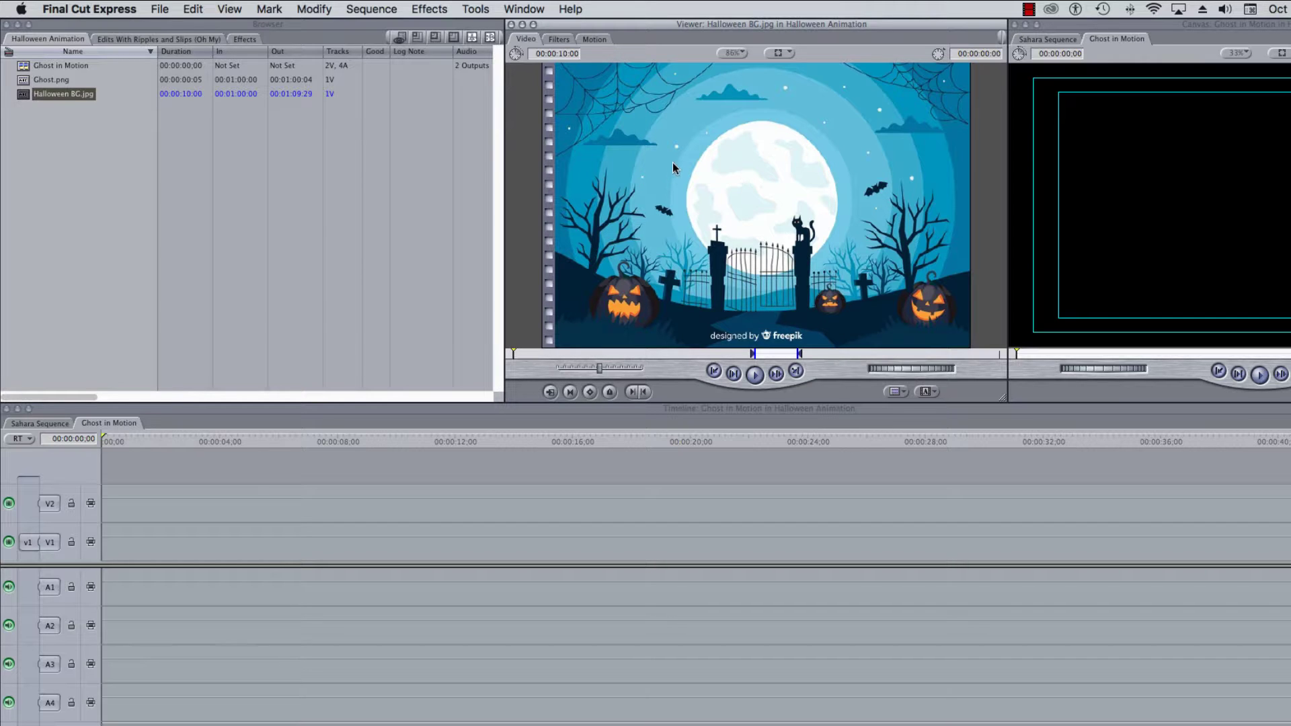
pyautogui.moveTo(639, 214); pyautogui.dragTo(1140, 172)
# - Scale the background clip up in the Canvas so it fills the frame
pyautogui.click(353, 441)
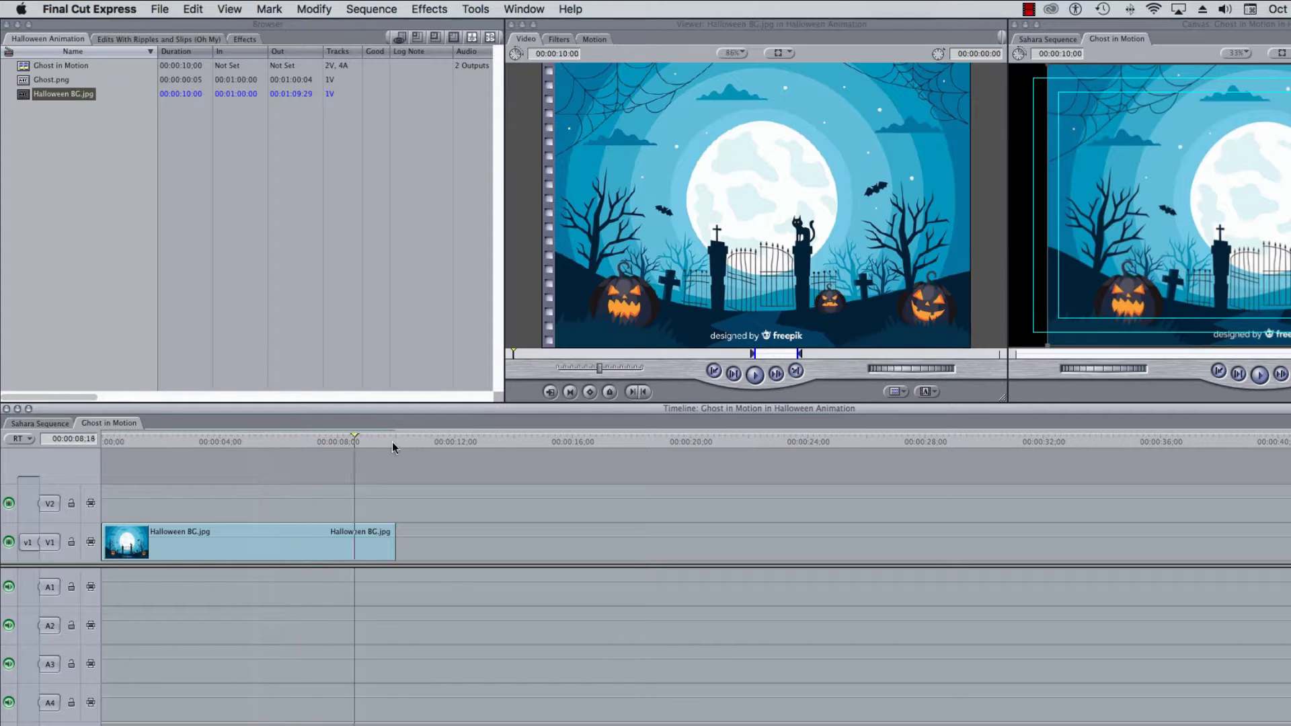
pyautogui.moveTo(233, 441); pyautogui.dragTo(254, 441)
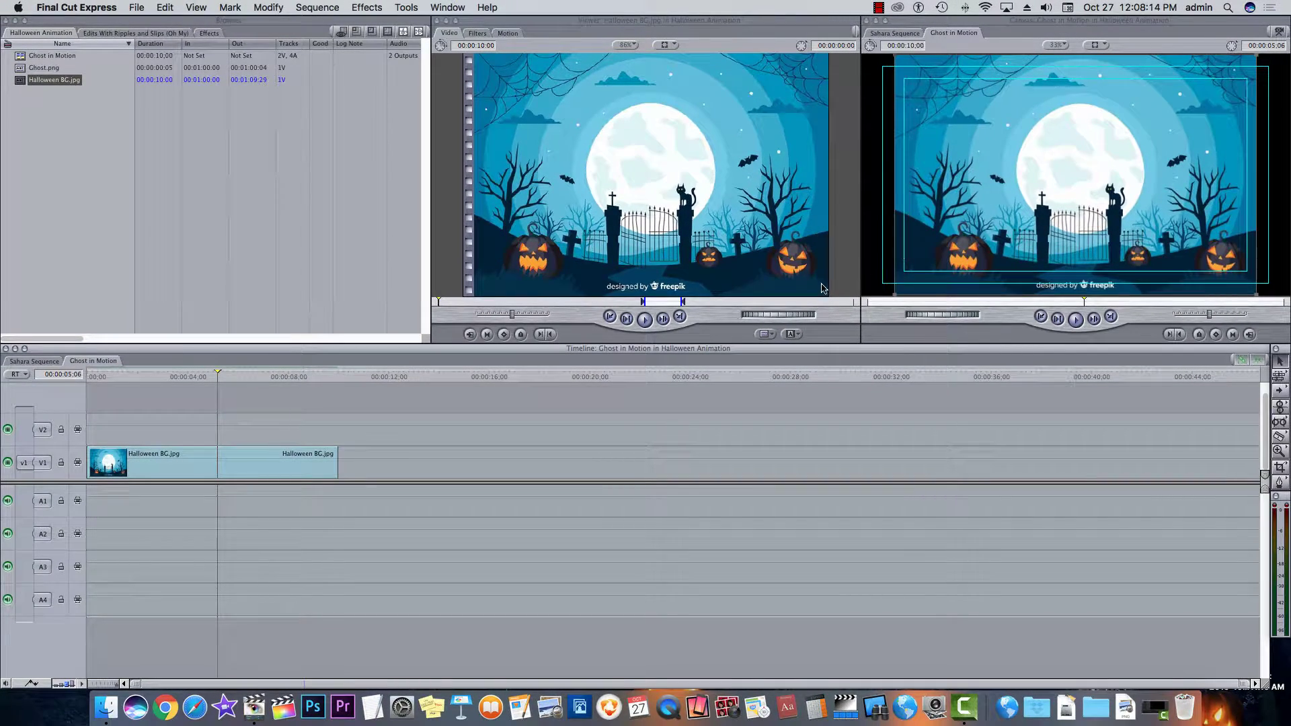
pyautogui.click(246, 461)
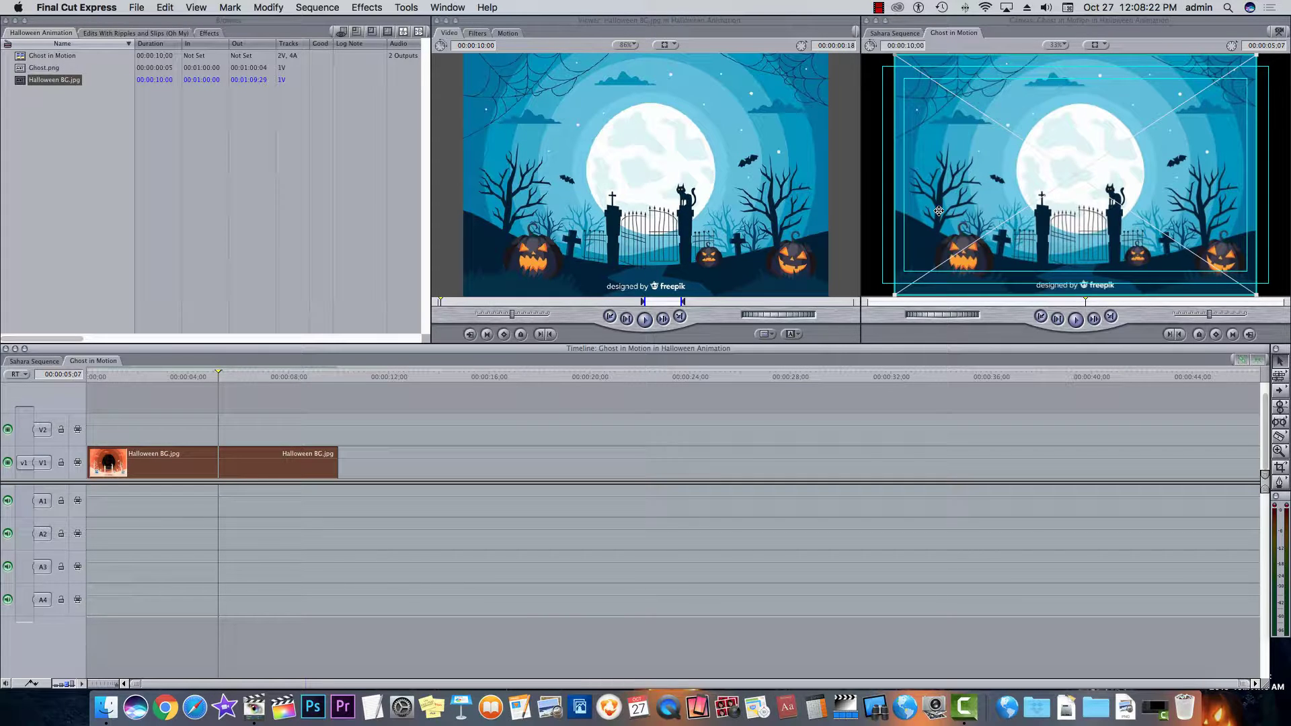
pyautogui.click(1003, 24)
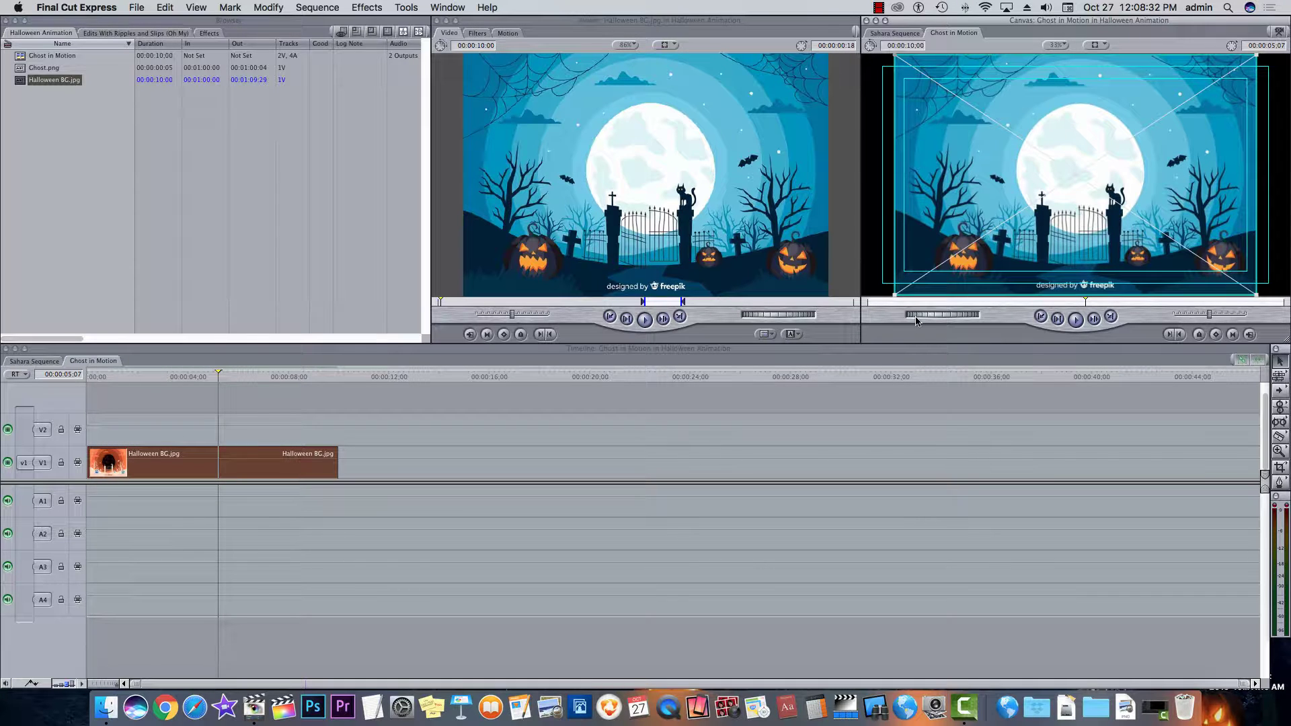
pyautogui.moveTo(895, 294); pyautogui.dragTo(842, 317)
pyautogui.moveTo(1083, 247)
pyautogui.mouseDown()
pyautogui.moveTo(1087, 191)
pyautogui.moveTo(1087, 251)
pyautogui.mouseUp()
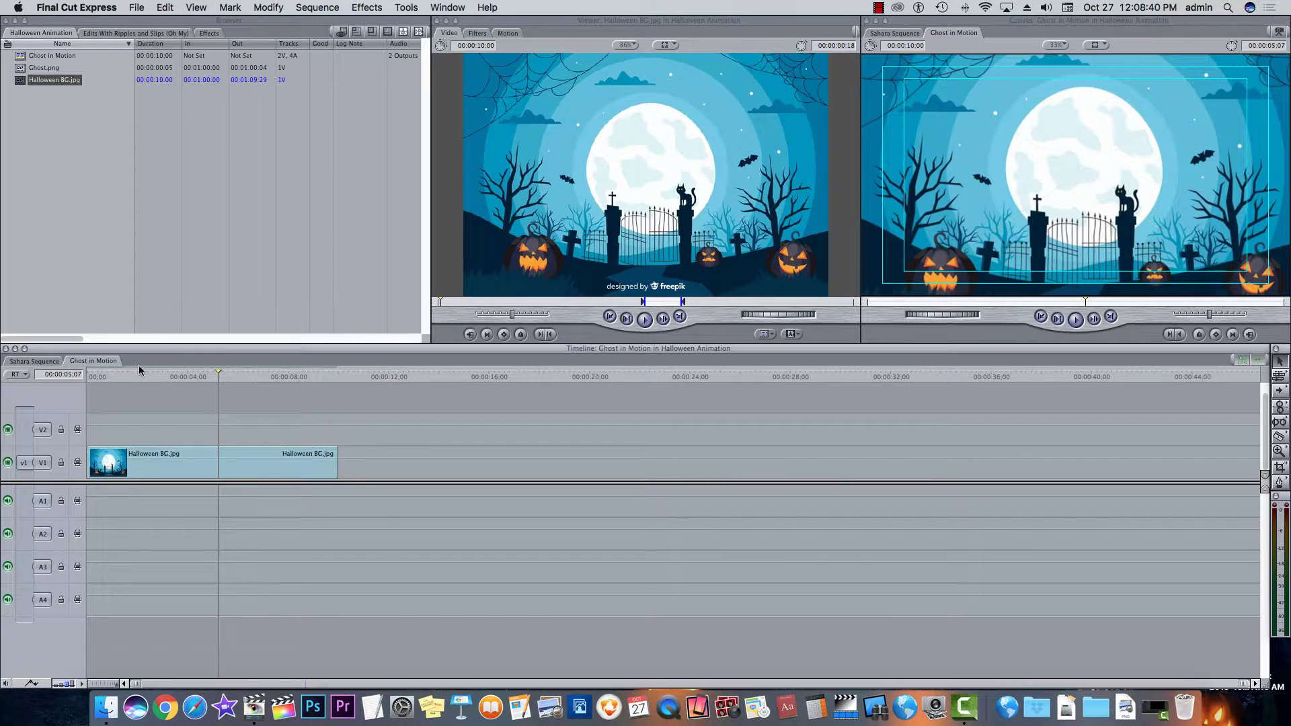
# - Park the playhead near 6 seconds and target track V2
pyautogui.click(206, 429)
pyautogui.press('Home')
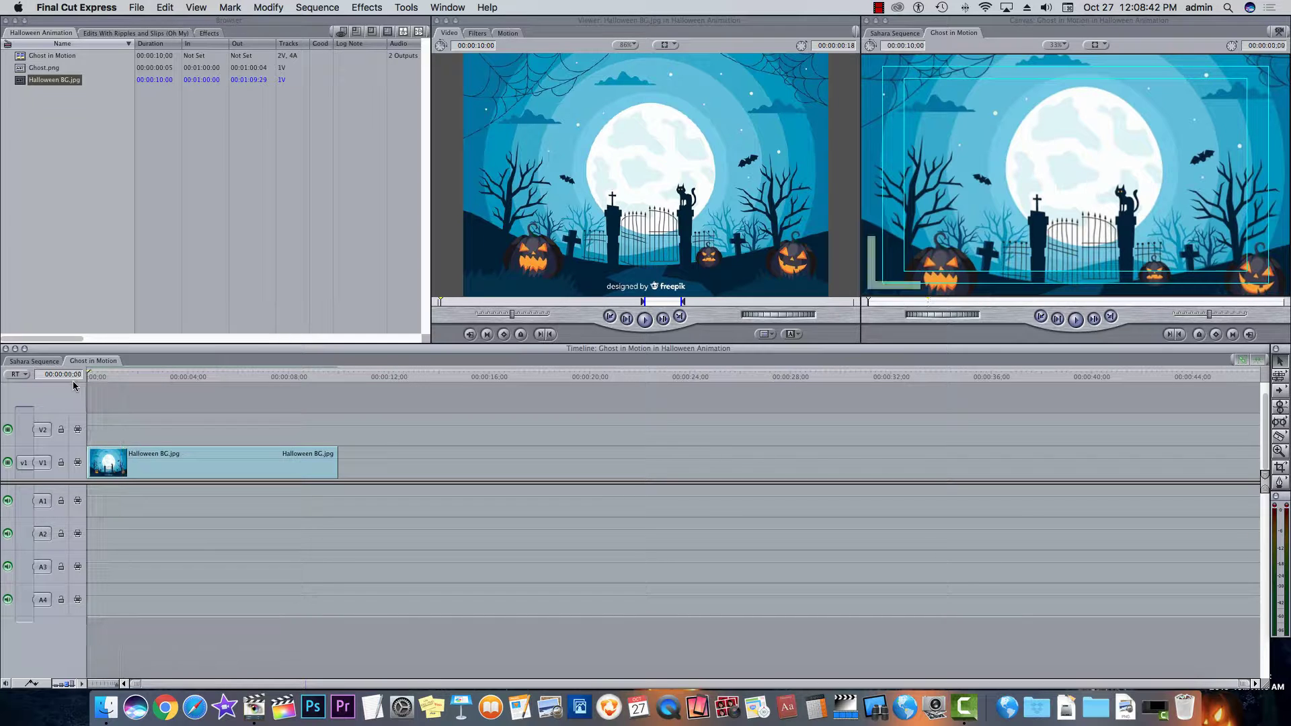
pyautogui.moveTo(175, 376); pyautogui.dragTo(235, 376)
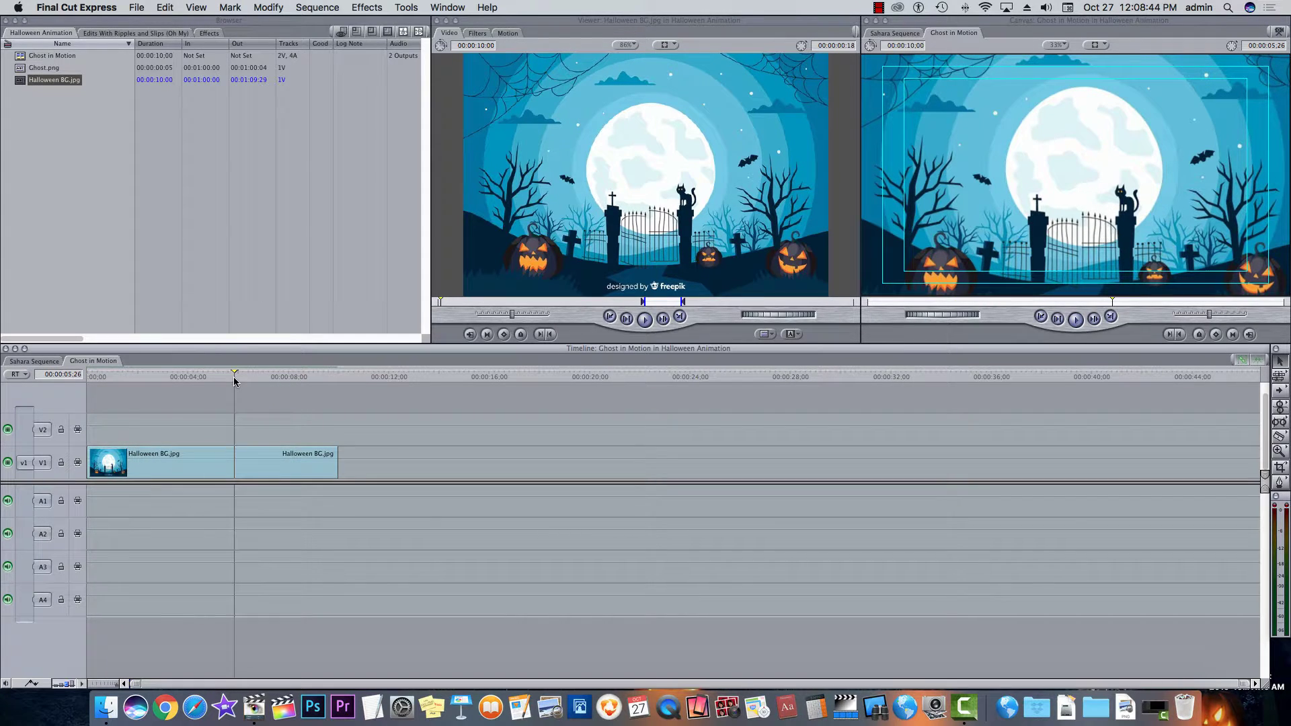
pyautogui.moveTo(24, 464); pyautogui.dragTo(24, 430)
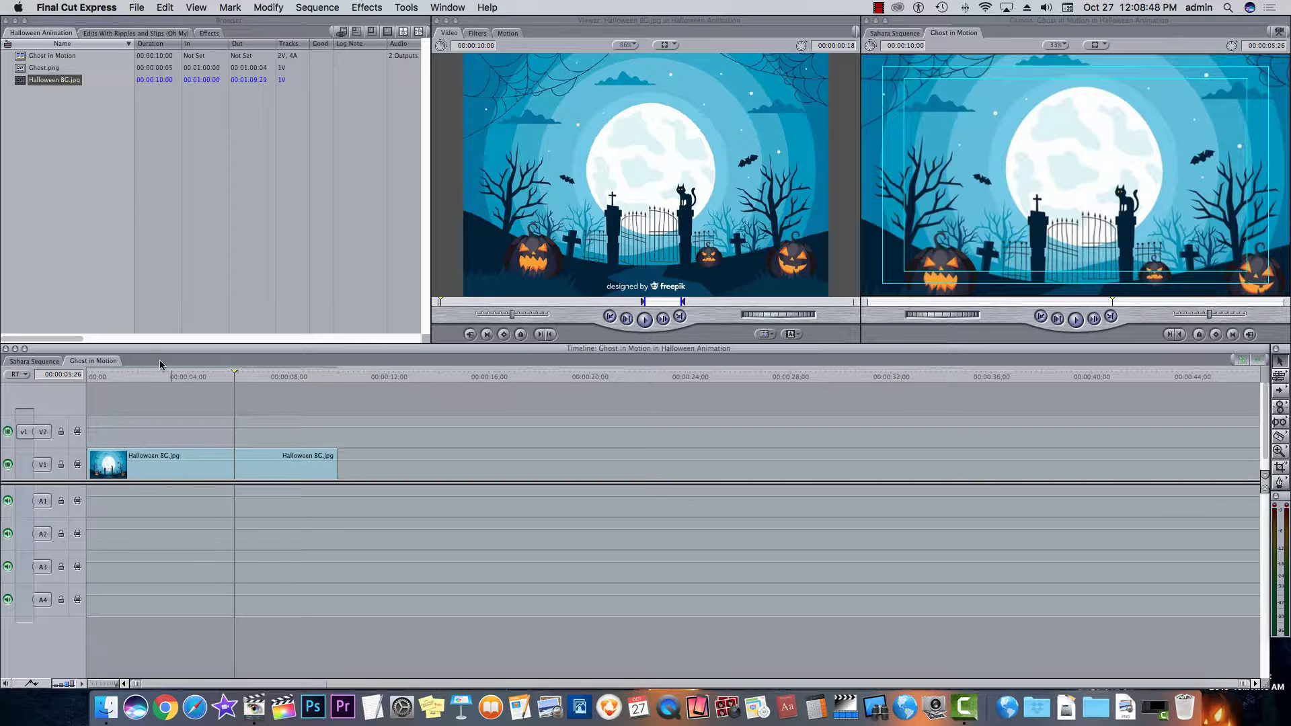
pyautogui.press('Left')
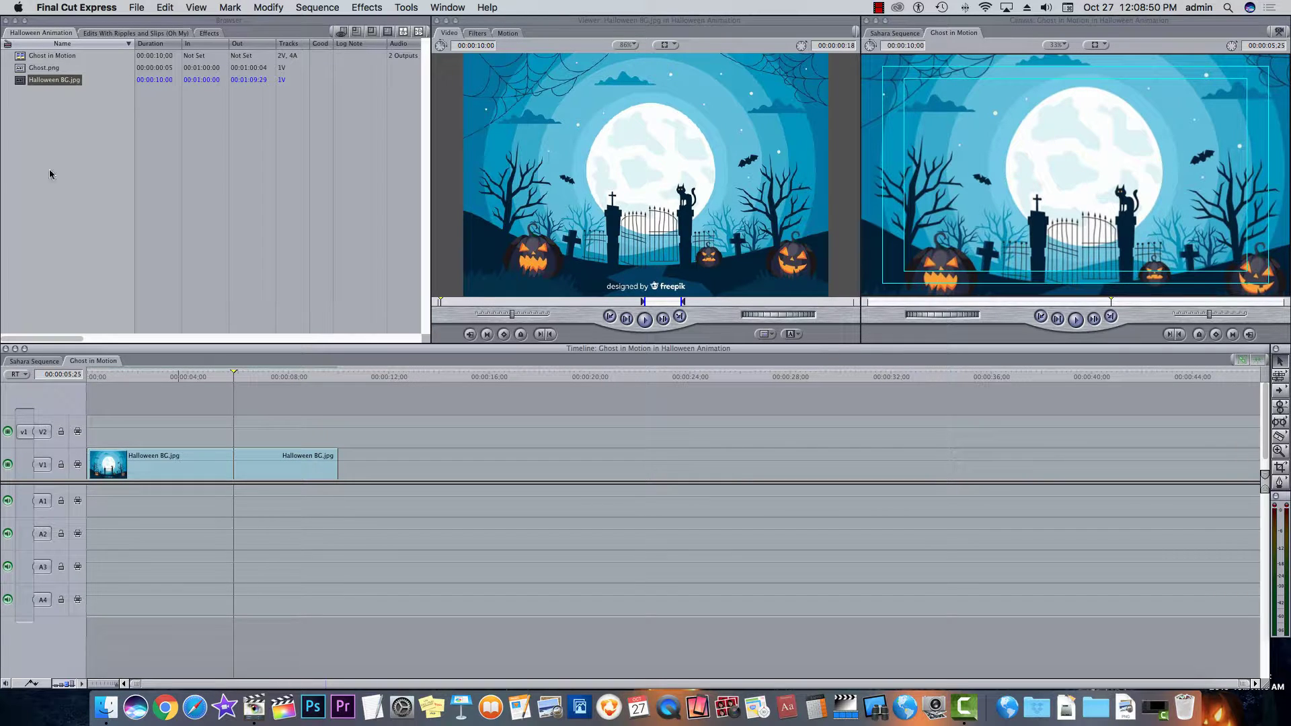
# - Set Ghost.png to a 10-second duration and place it on track V2
pyautogui.click(30, 68)
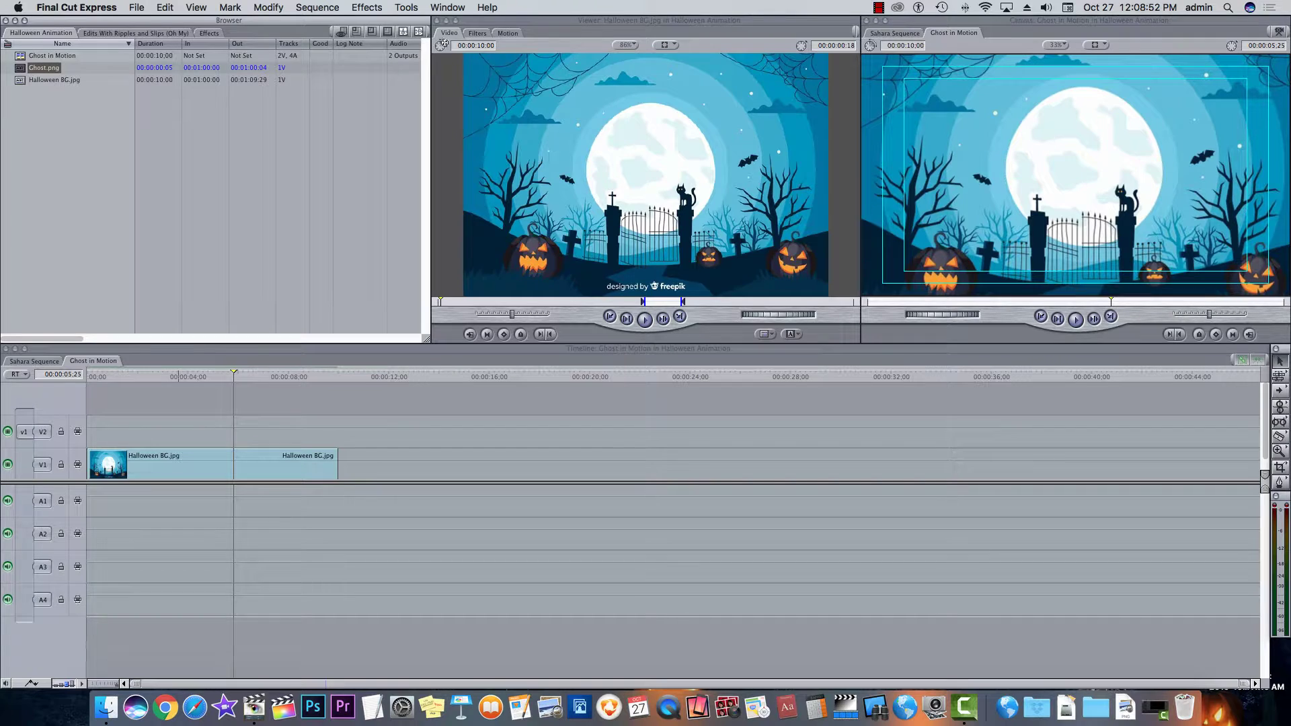
pyautogui.doubleClick(30, 68)
pyautogui.click(469, 47)
pyautogui.write('10.')
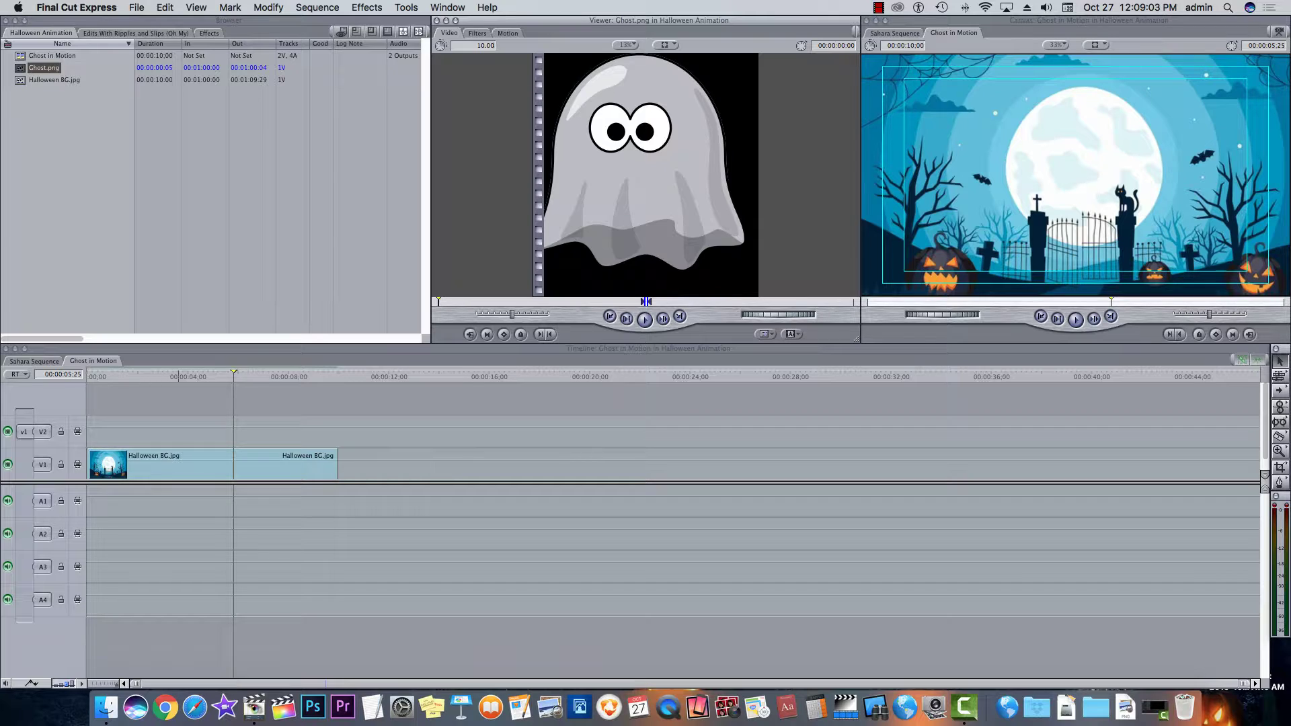
pyautogui.press('Return')
pyautogui.moveTo(628, 209); pyautogui.dragTo(1045, 172)
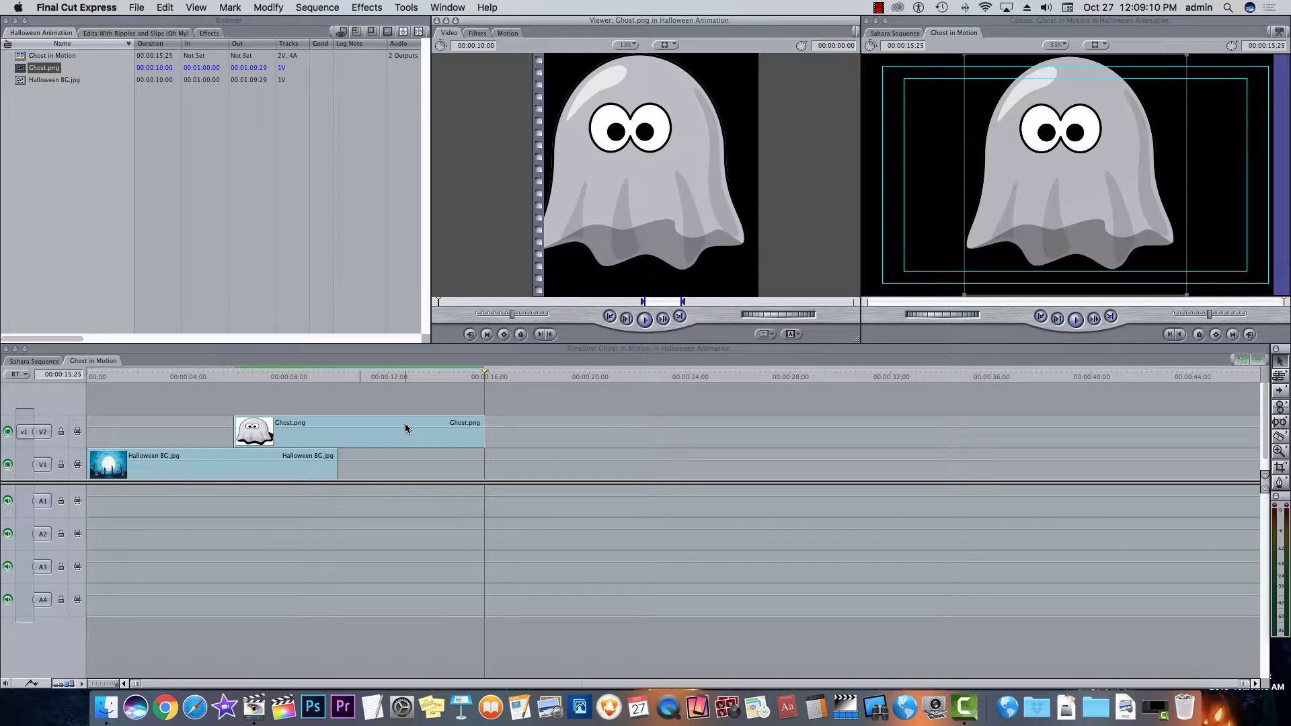
# - Undo the ghost placement and return the playhead to the sequence start
pyautogui.press('super+z')
pyautogui.click(90, 361)
pyautogui.press('Home')
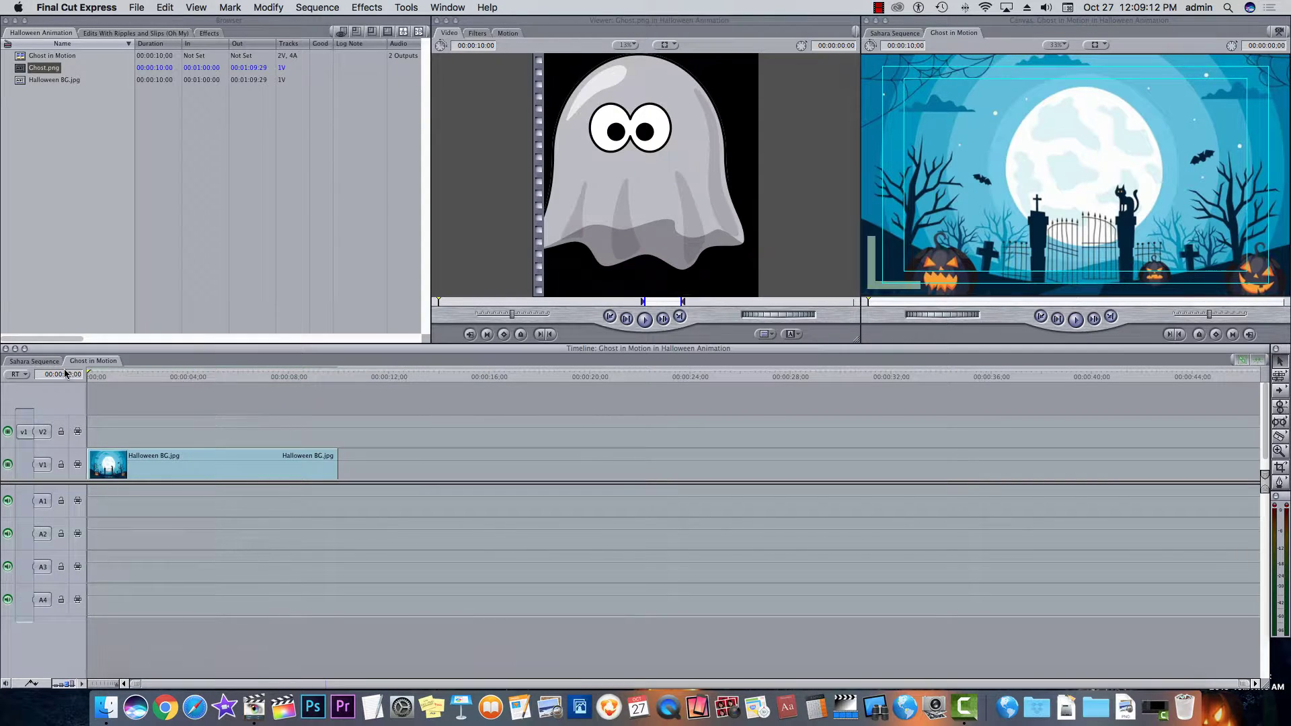
# - Overwrite Ghost.png onto the track above the background and select the ghost clip at 00:00:04:25
pyautogui.moveTo(629, 167); pyautogui.dragTo(1203, 175)
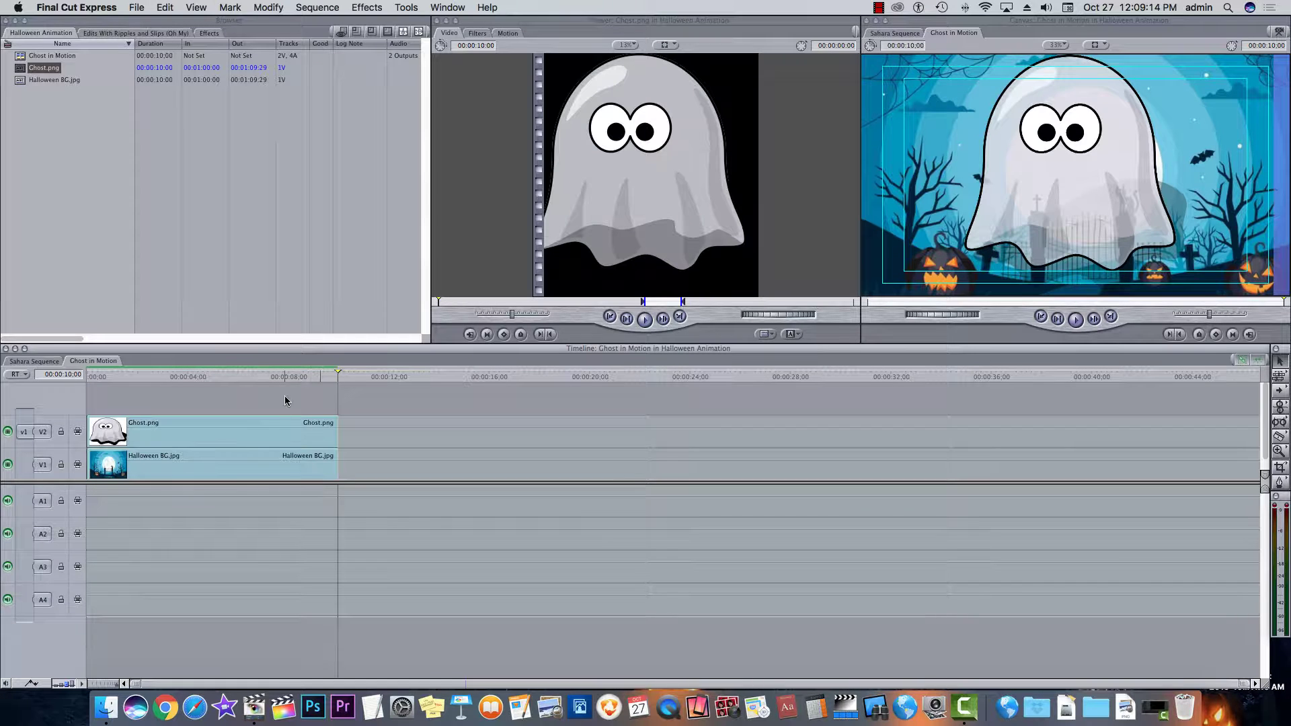
pyautogui.click(227, 375)
pyautogui.click(245, 423)
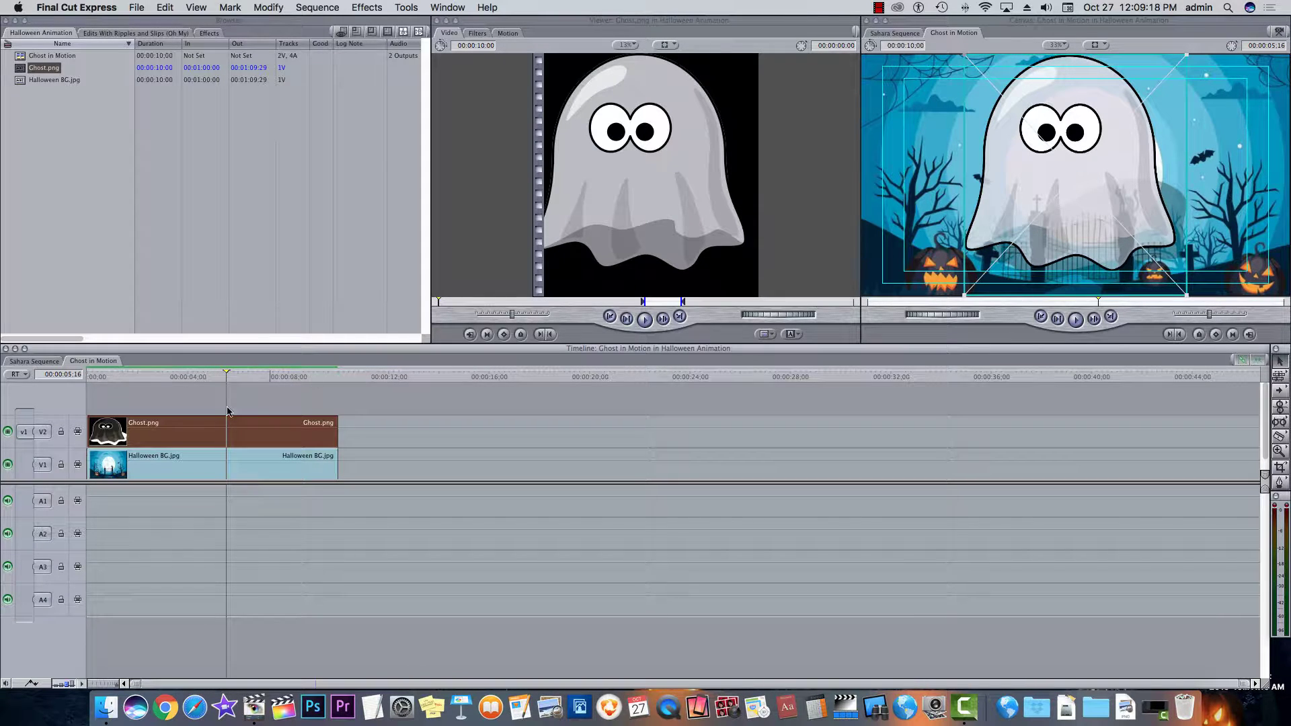
pyautogui.click(211, 376)
pyautogui.moveTo(181, 379); pyautogui.dragTo(208, 377)
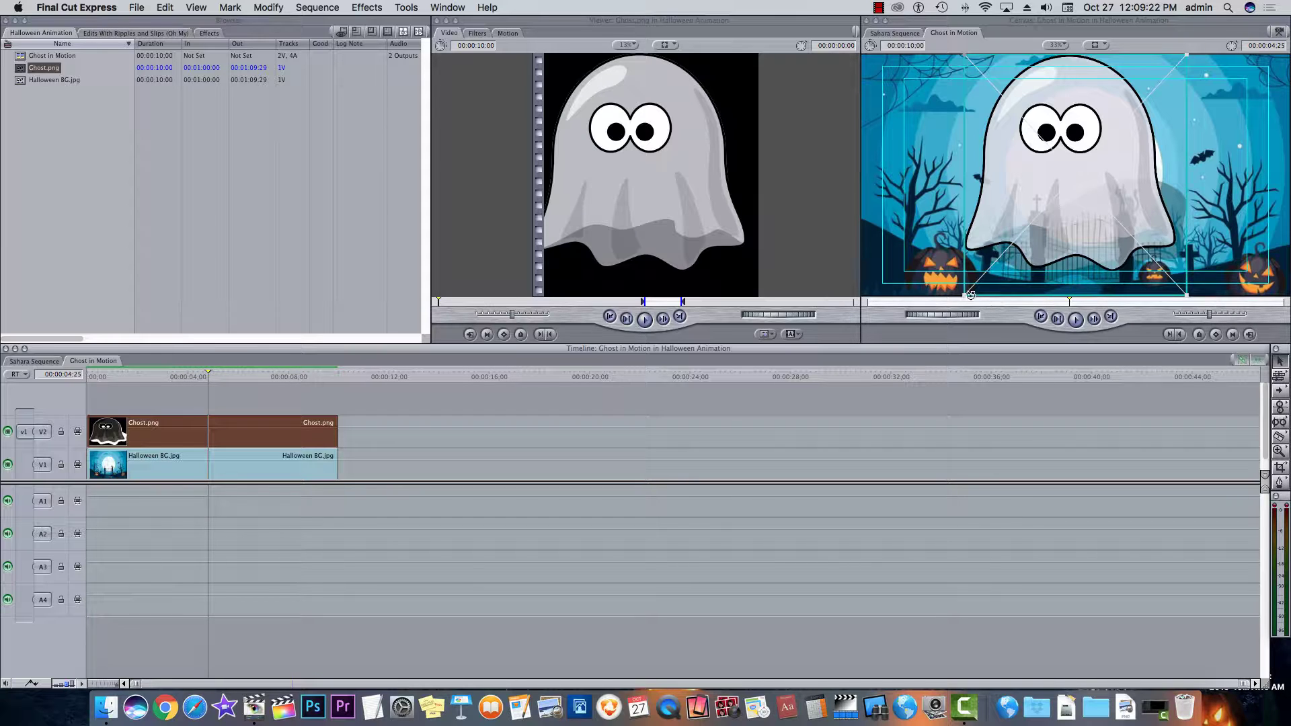
# - Shrink the ghost to a small size and move it into the scene's upper-right corner
pyautogui.moveTo(965, 294); pyautogui.dragTo(1031, 218)
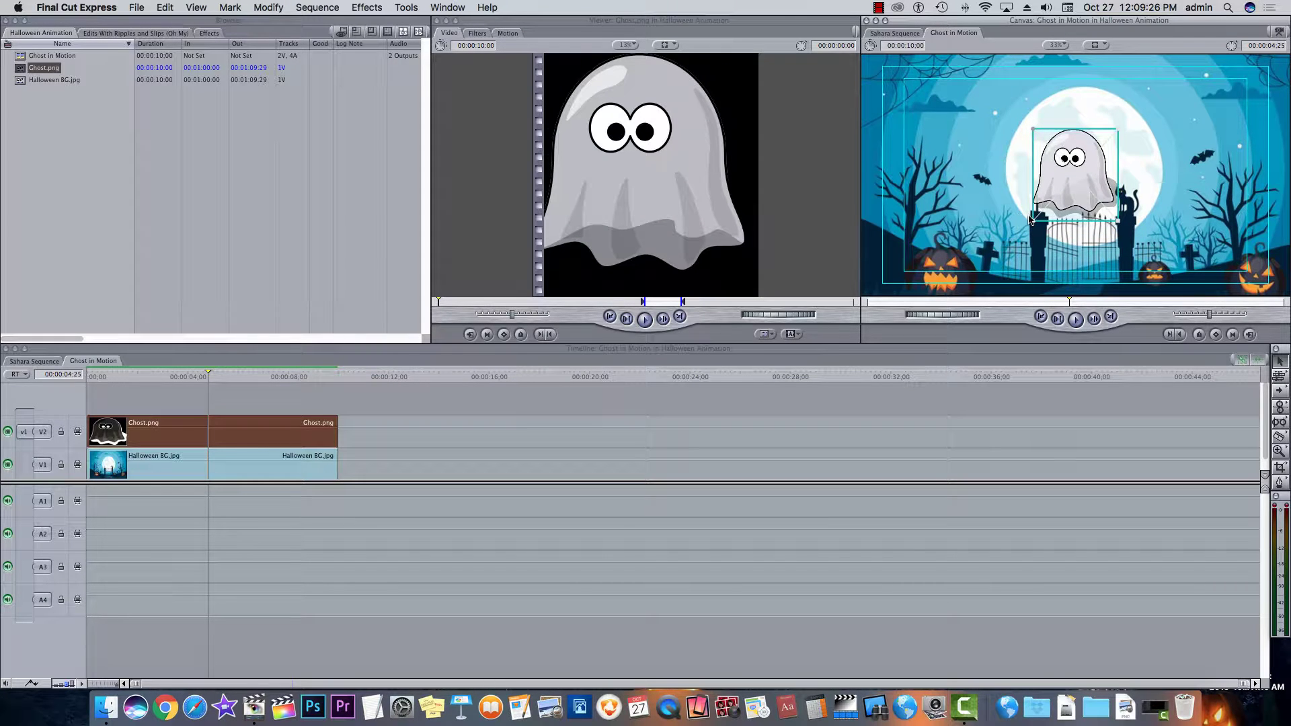
pyautogui.moveTo(1037, 214); pyautogui.dragTo(1047, 205)
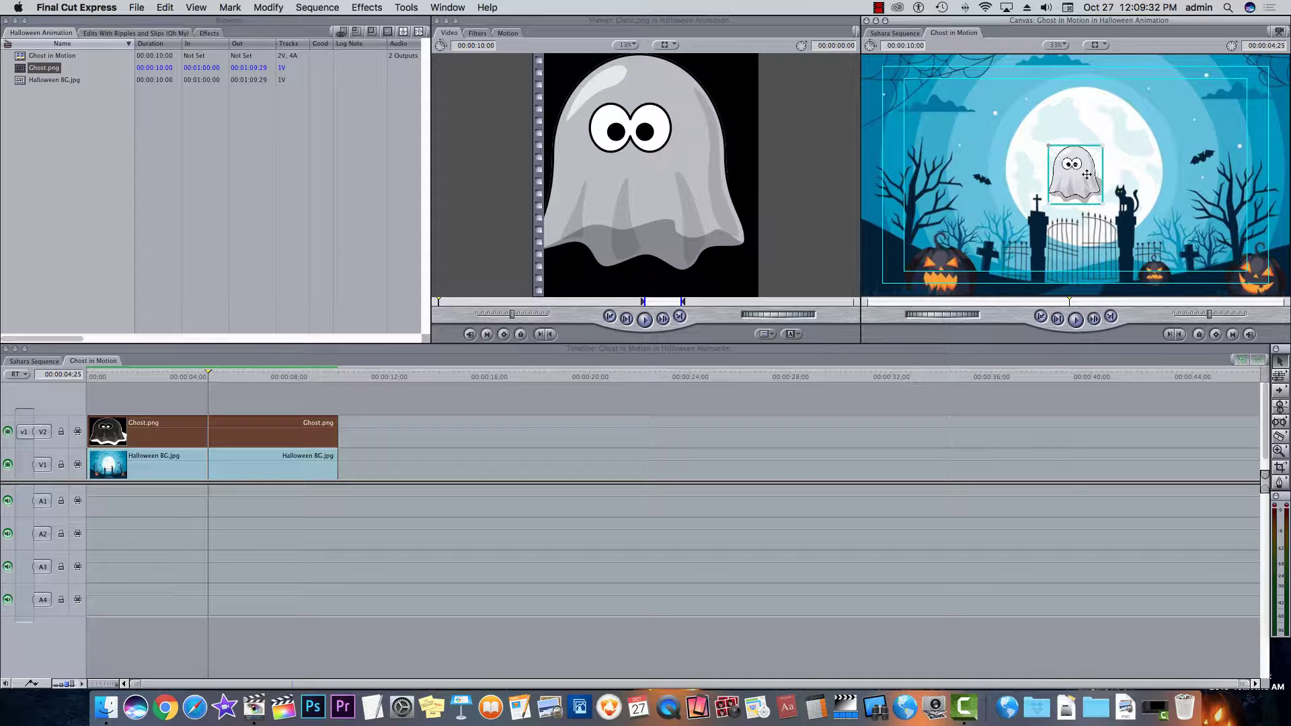
pyautogui.moveTo(1088, 174); pyautogui.dragTo(1267, 120)
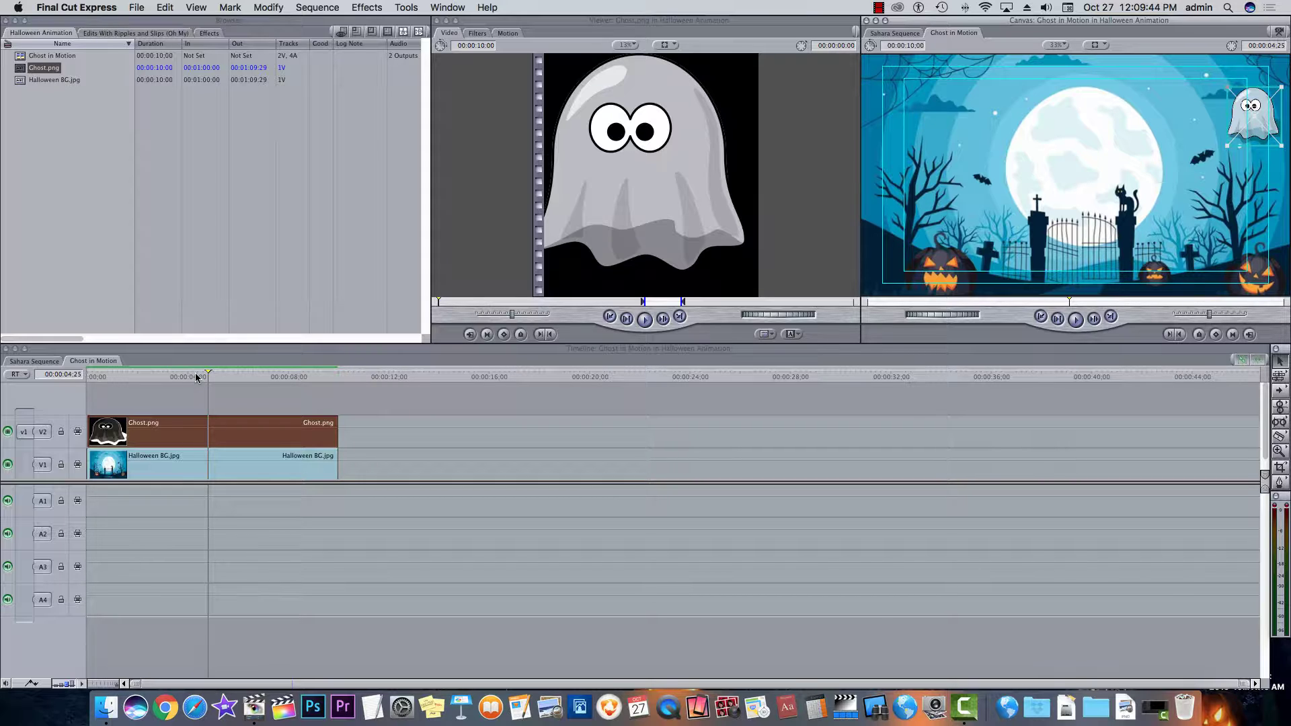
# - At the sequence start, add a motion keyframe for Ghost.png at its upper-right corner position
pyautogui.click(249, 376)
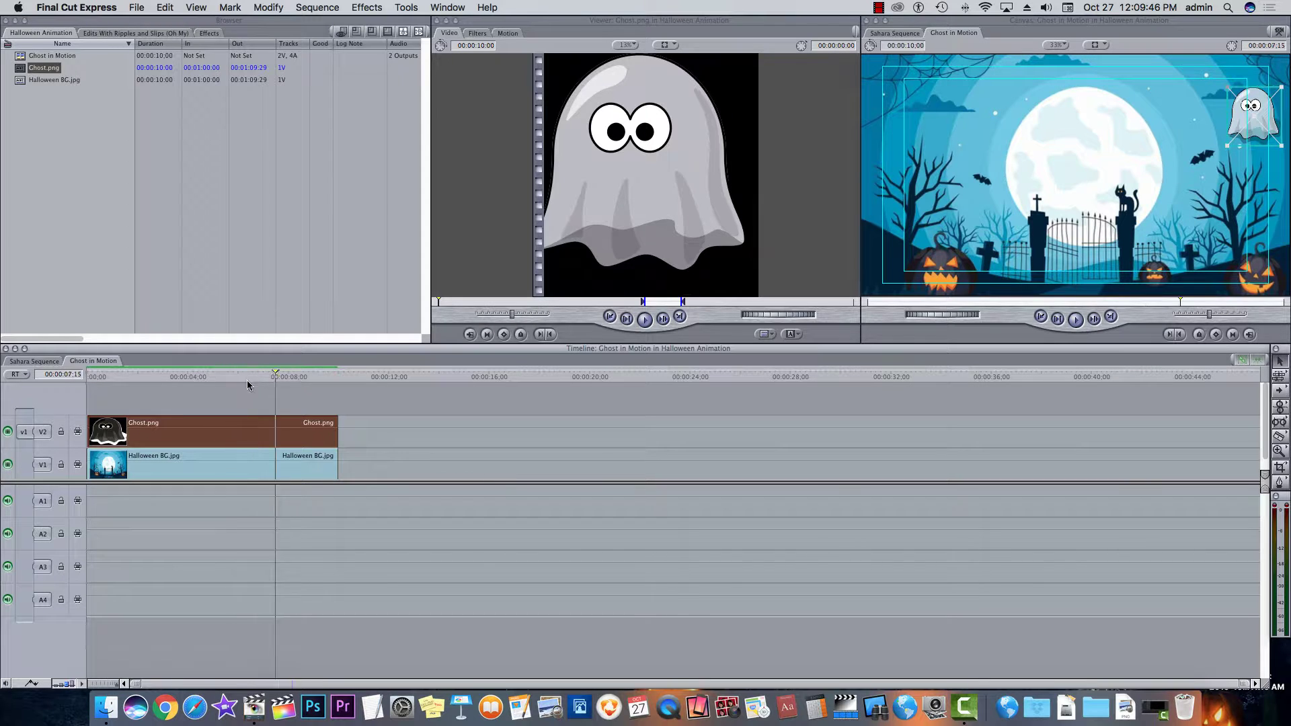
pyautogui.click(251, 402)
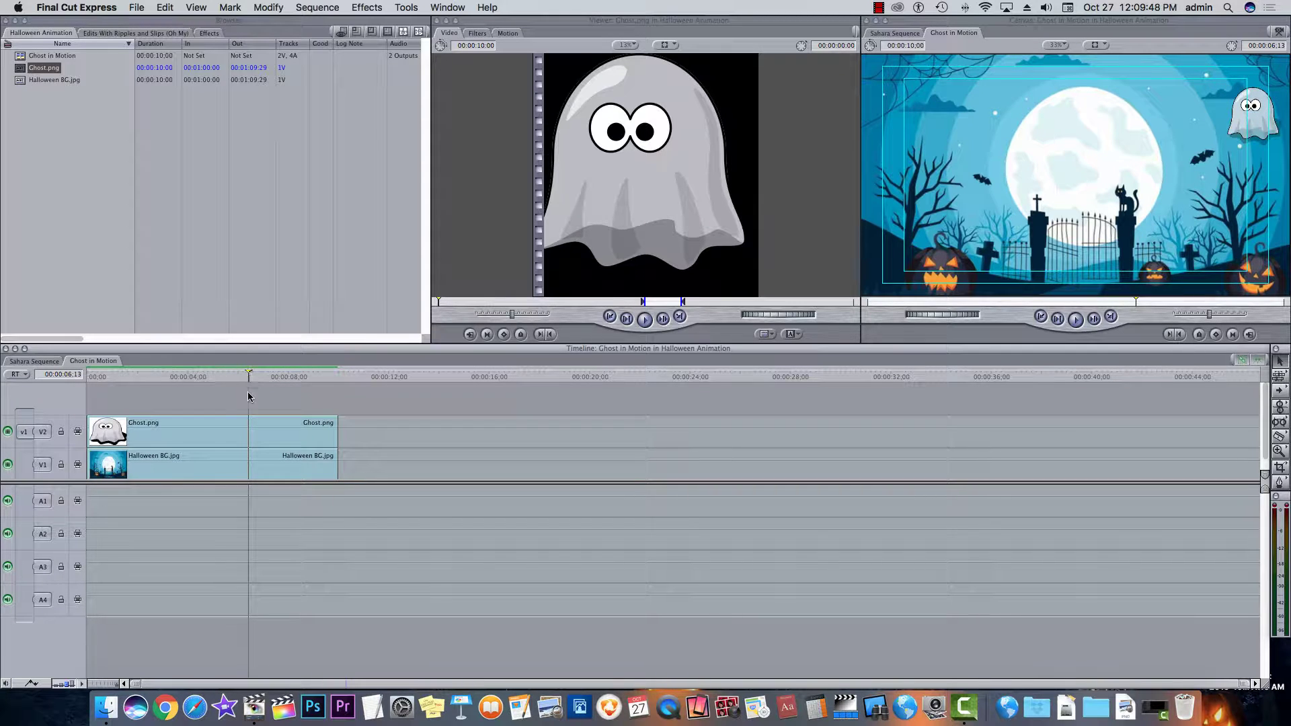
pyautogui.moveTo(249, 374); pyautogui.dragTo(91, 374)
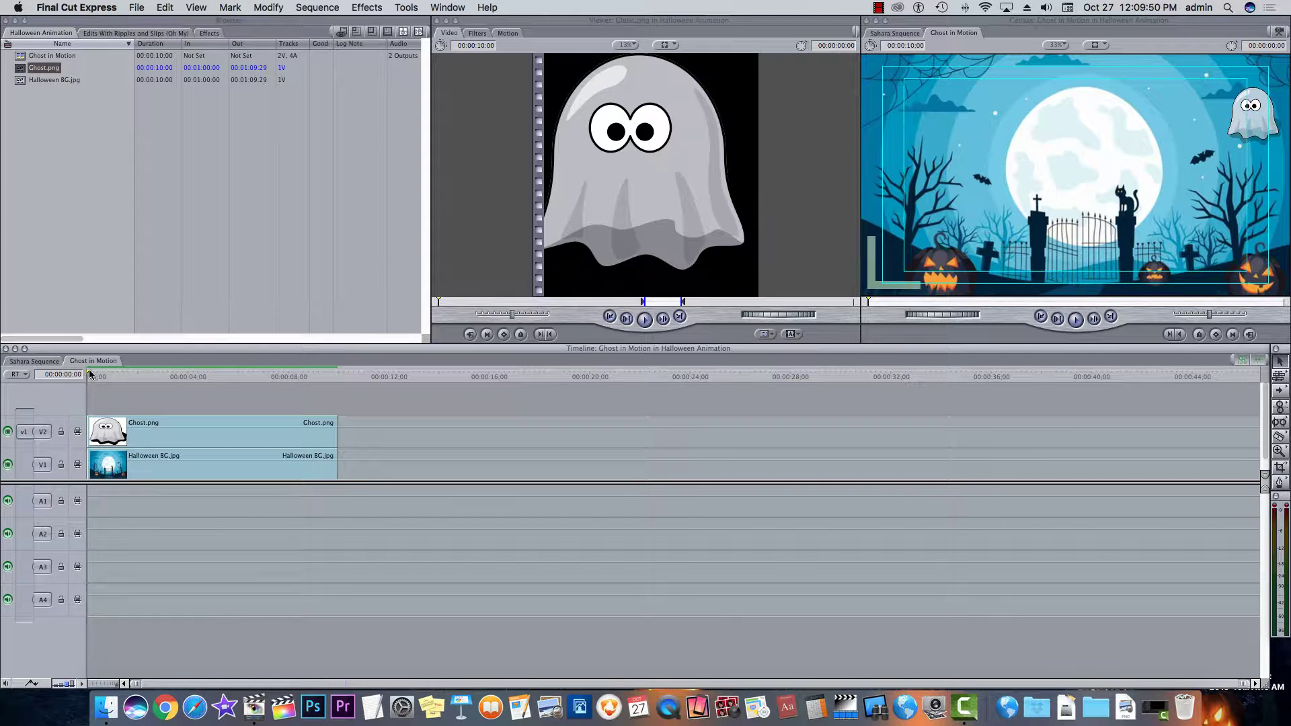
pyautogui.click(186, 430)
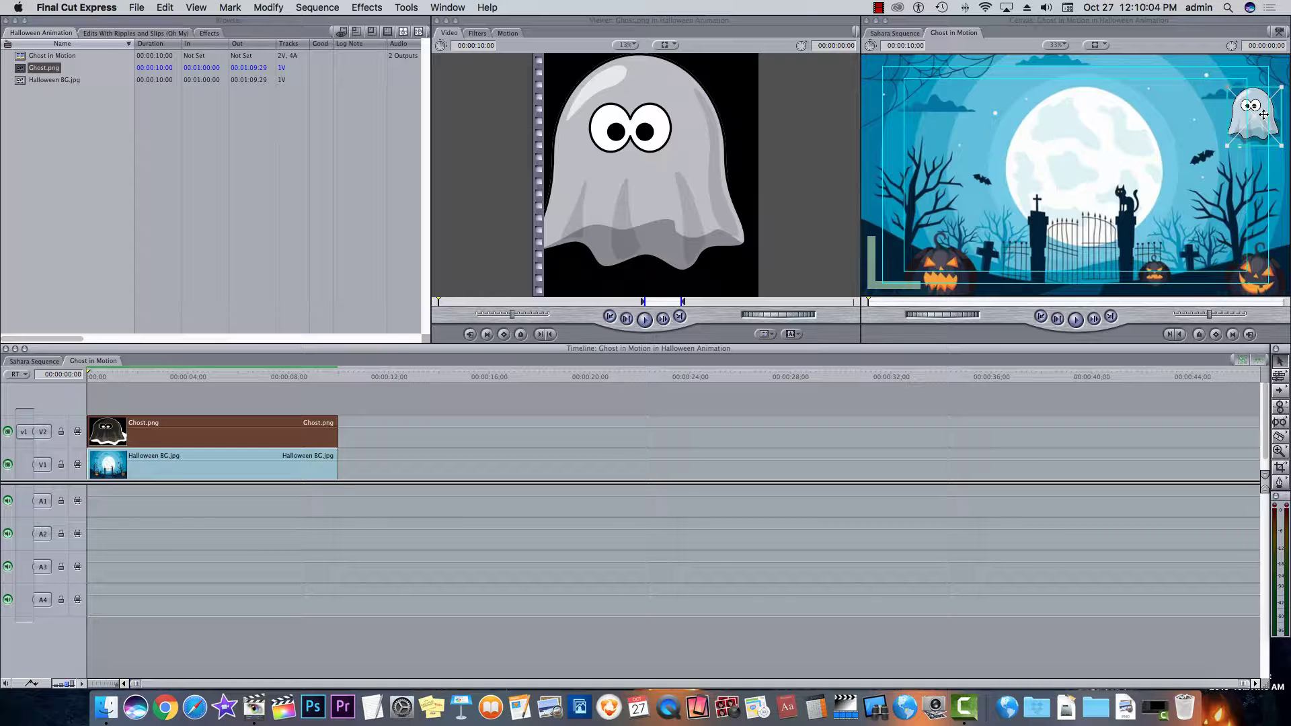
pyautogui.press('Right')
pyautogui.press('Right')
pyautogui.press('Right')
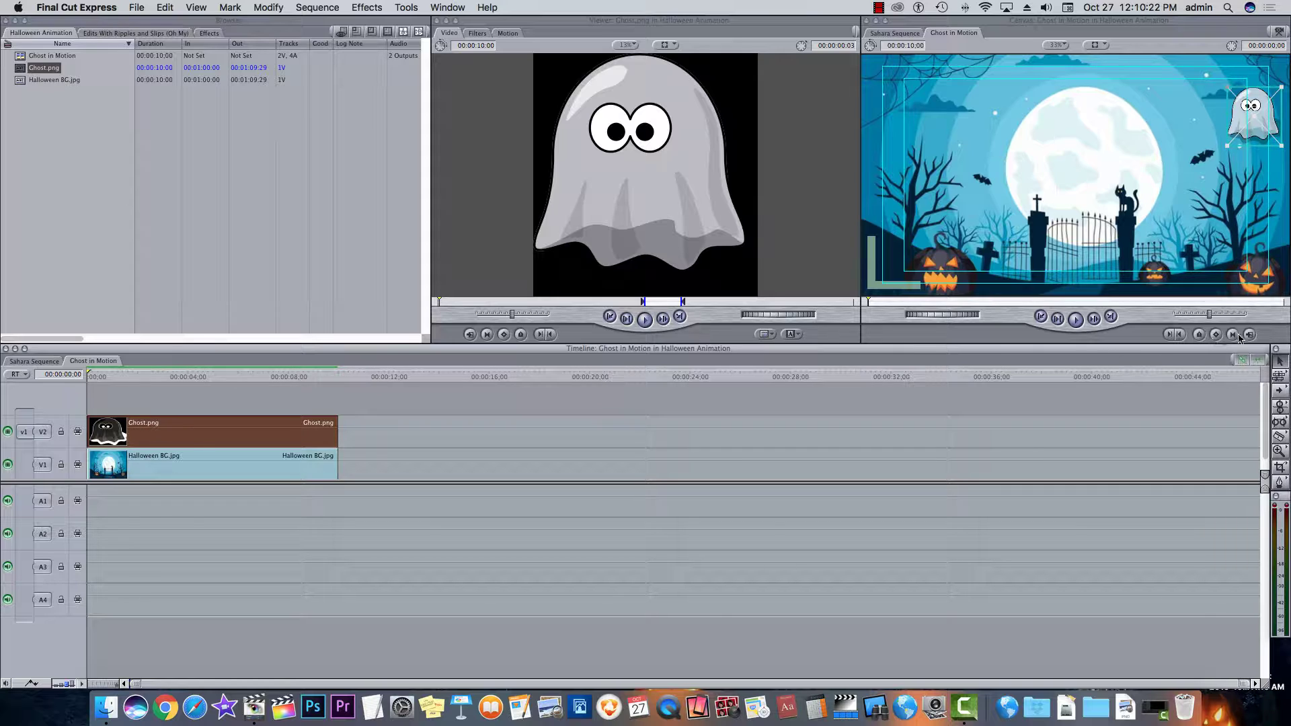
pyautogui.click(1216, 337)
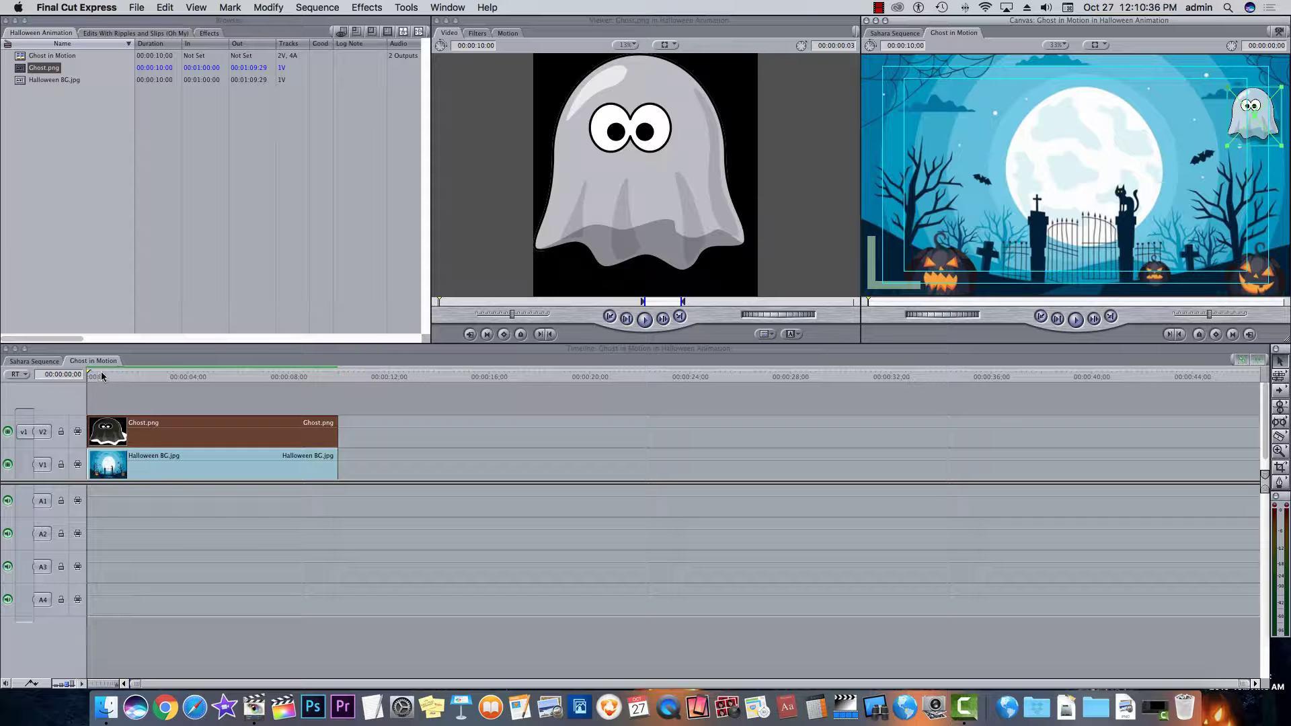
# - At the clip's end, place the ghost in the top-left corner to create its 10-second flight path
pyautogui.moveTo(101, 377); pyautogui.dragTo(343, 373)
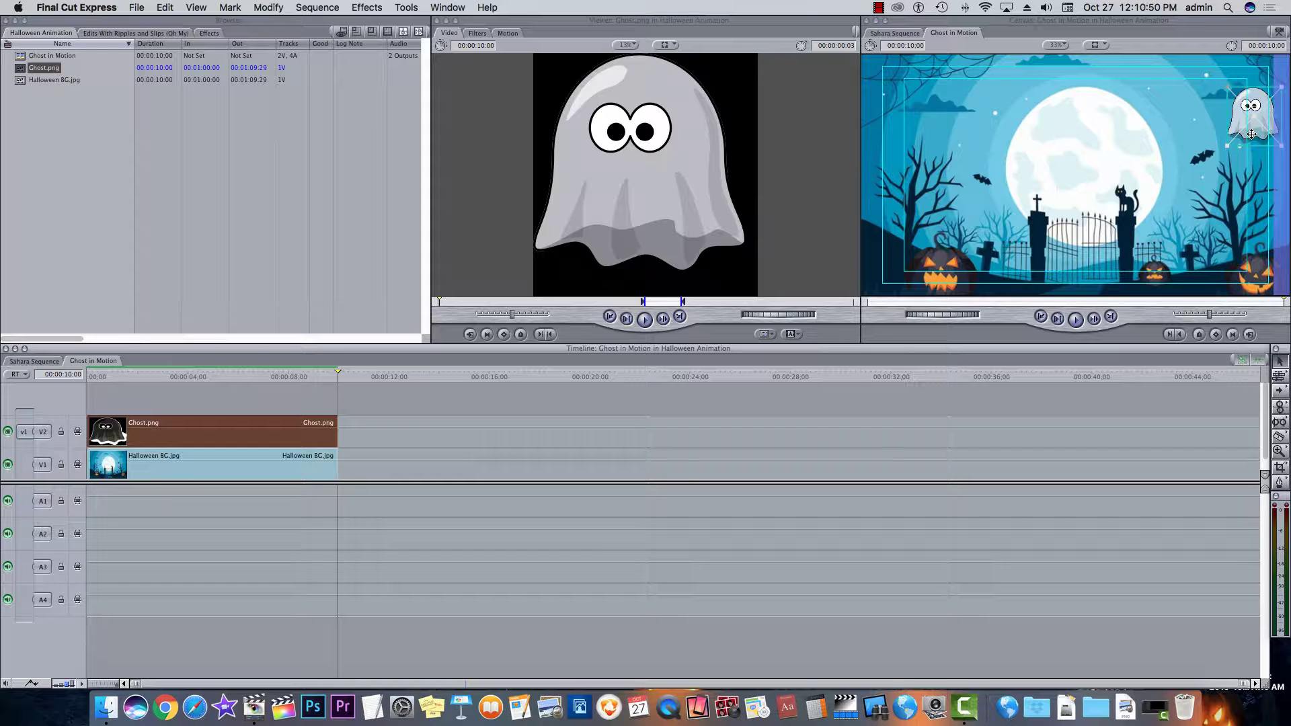
pyautogui.moveTo(1252, 134); pyautogui.dragTo(894, 139)
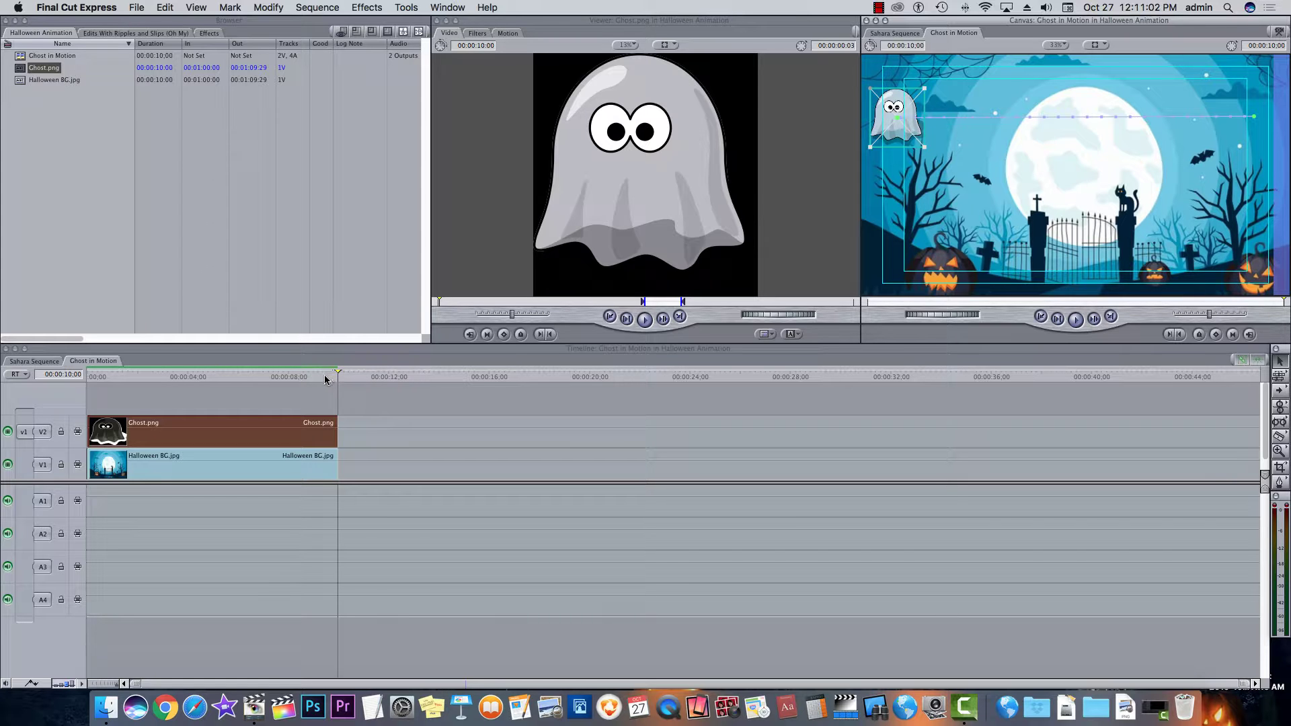
pyautogui.moveTo(325, 380); pyautogui.dragTo(82, 386)
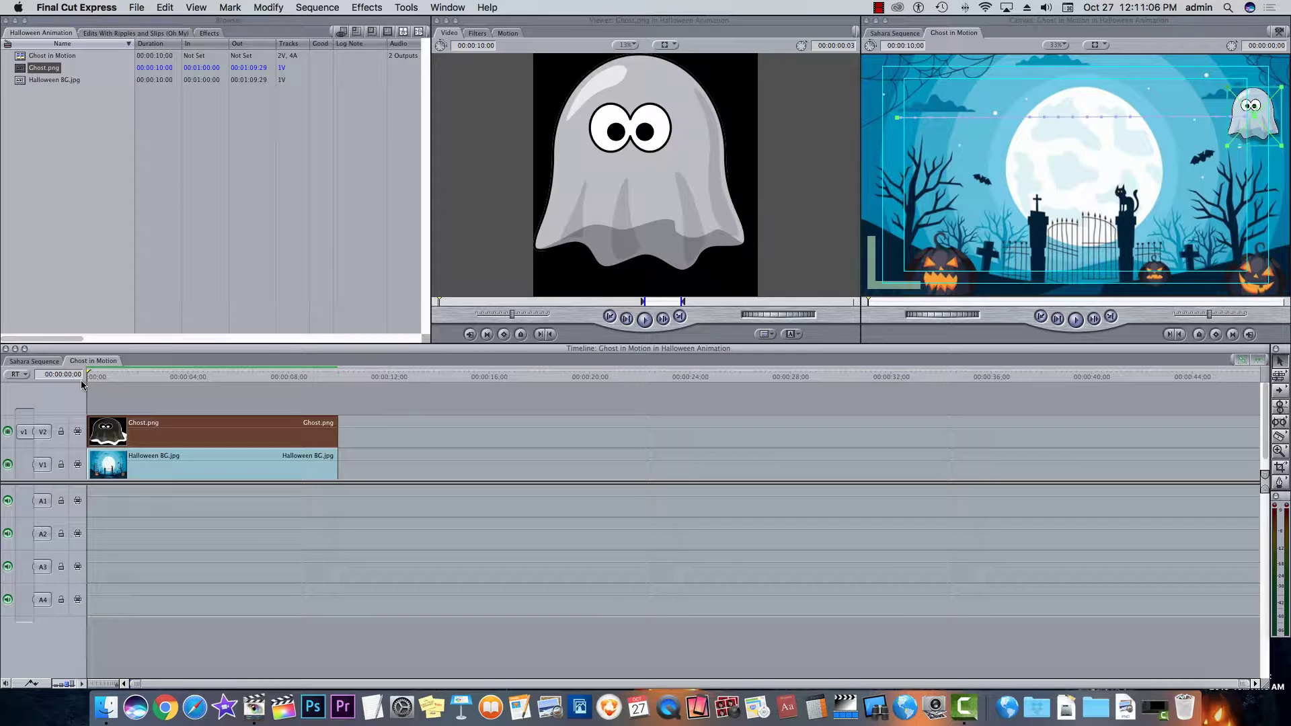
pyautogui.press('space')
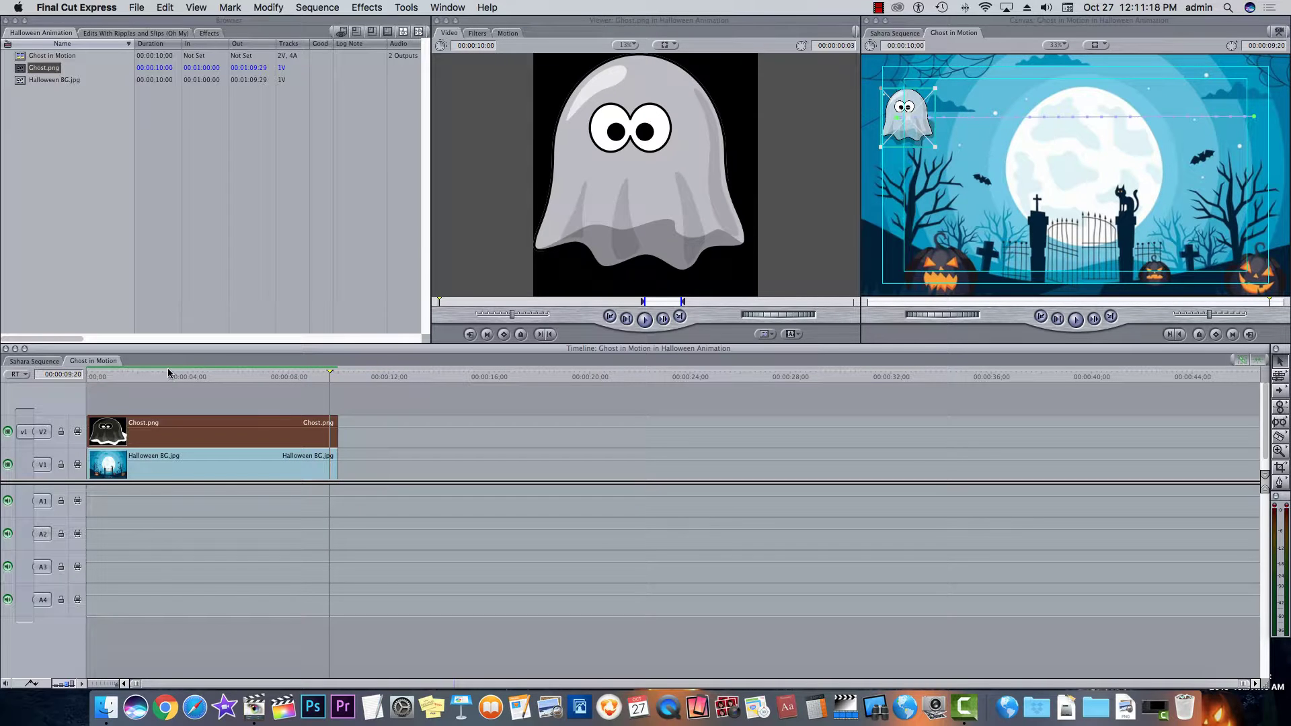
pyautogui.moveTo(167, 369); pyautogui.dragTo(290, 376)
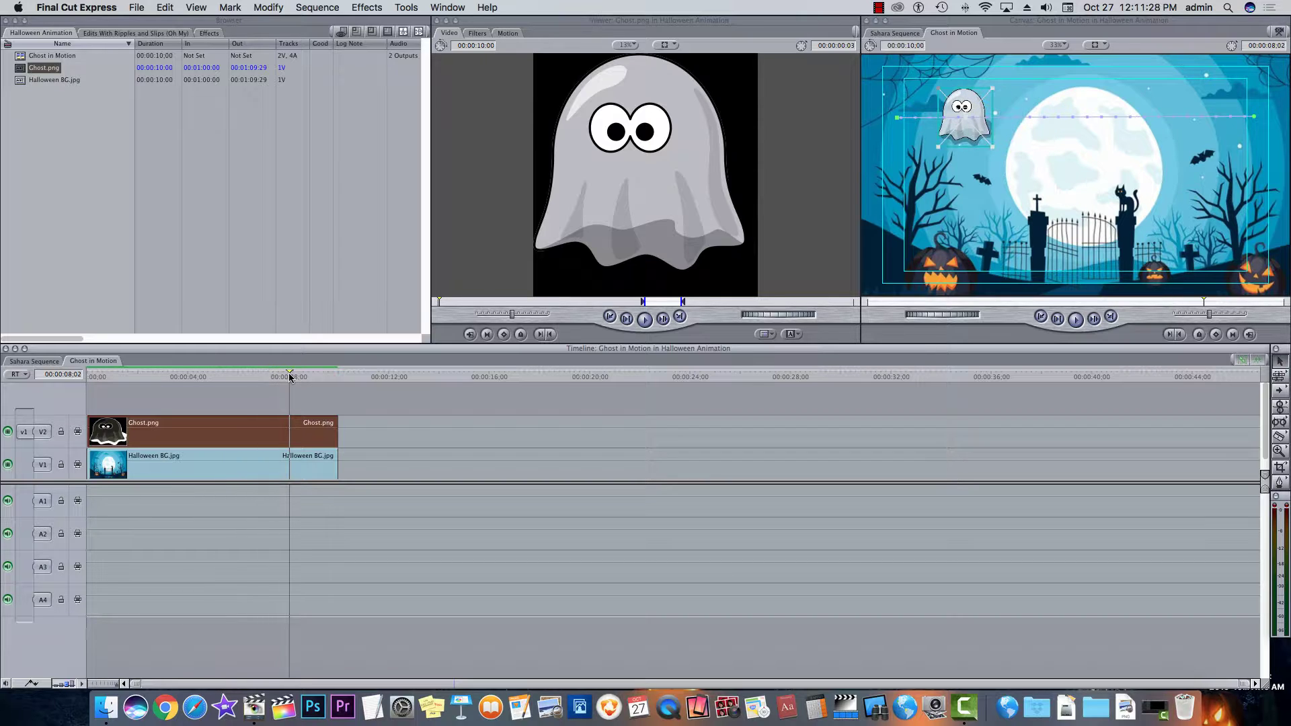
# - Lower the path's end and add raised and lowered bend points to make the ghost's flight wavy
pyautogui.click(1245, 117)
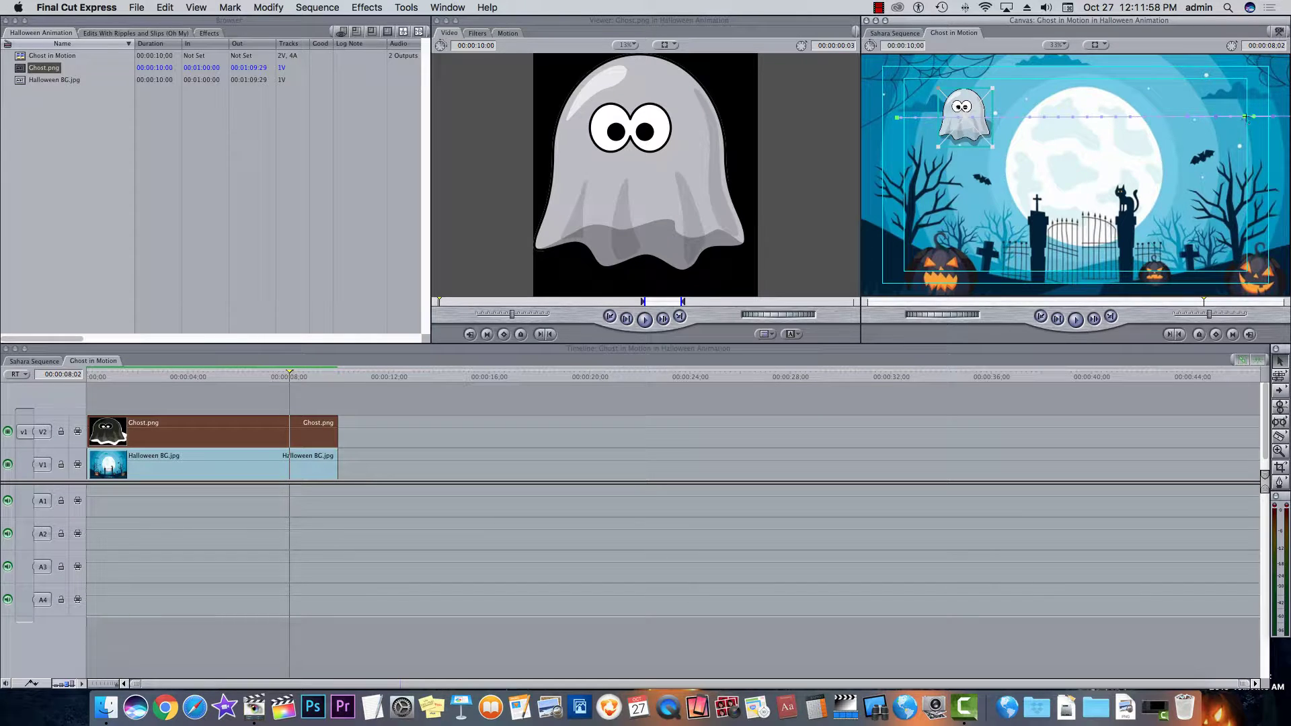
pyautogui.moveTo(1245, 119); pyautogui.dragTo(1214, 126)
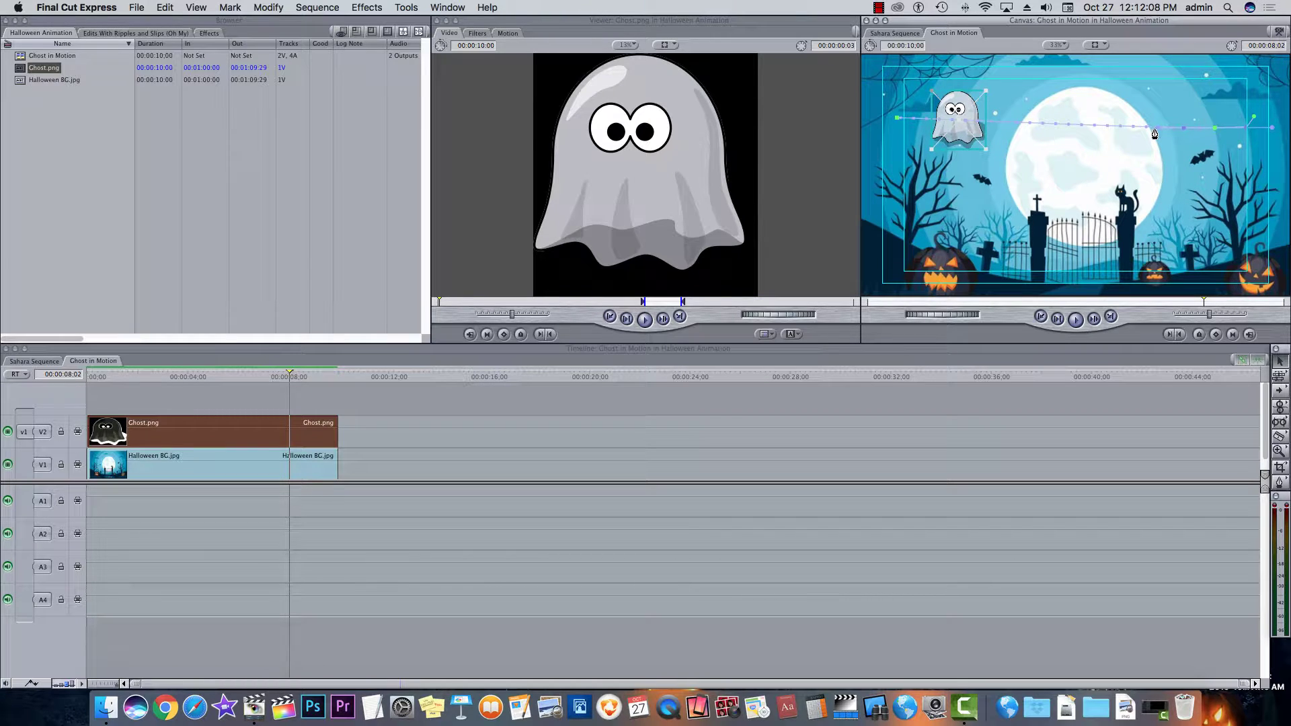
pyautogui.moveTo(1144, 123); pyautogui.dragTo(1144, 115)
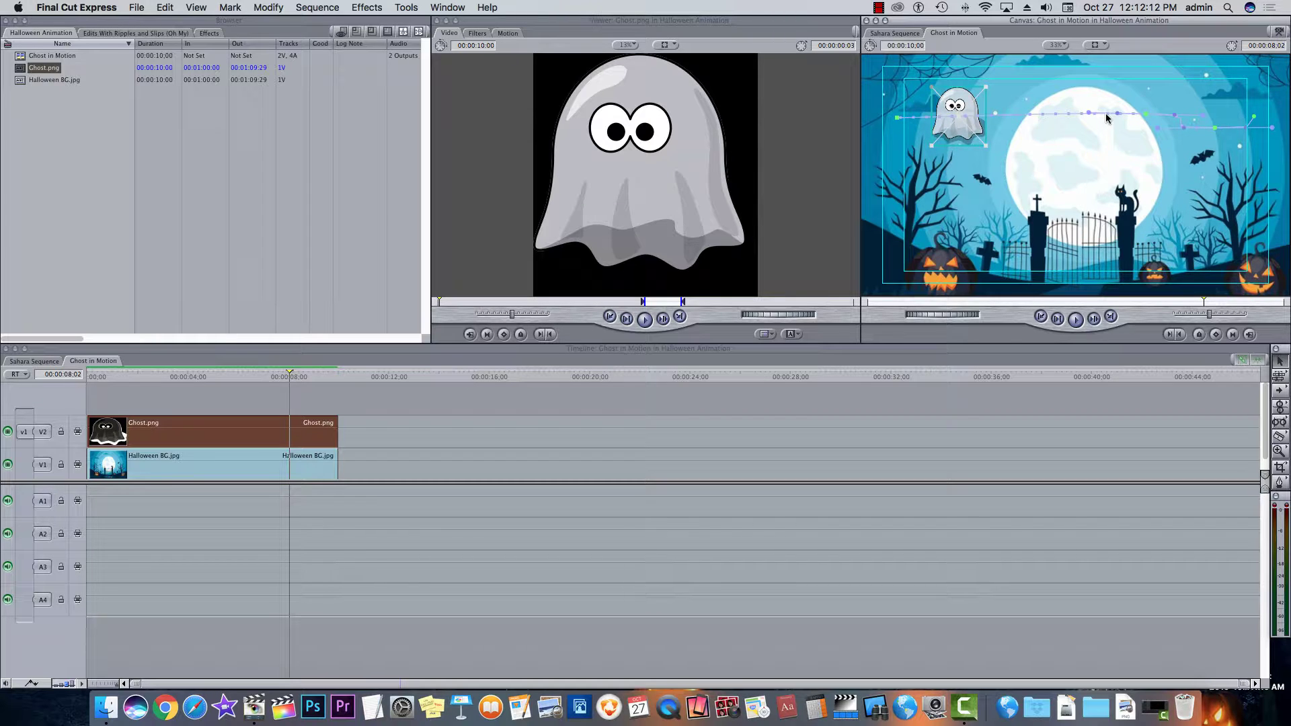
pyautogui.moveTo(1107, 115); pyautogui.dragTo(1021, 134)
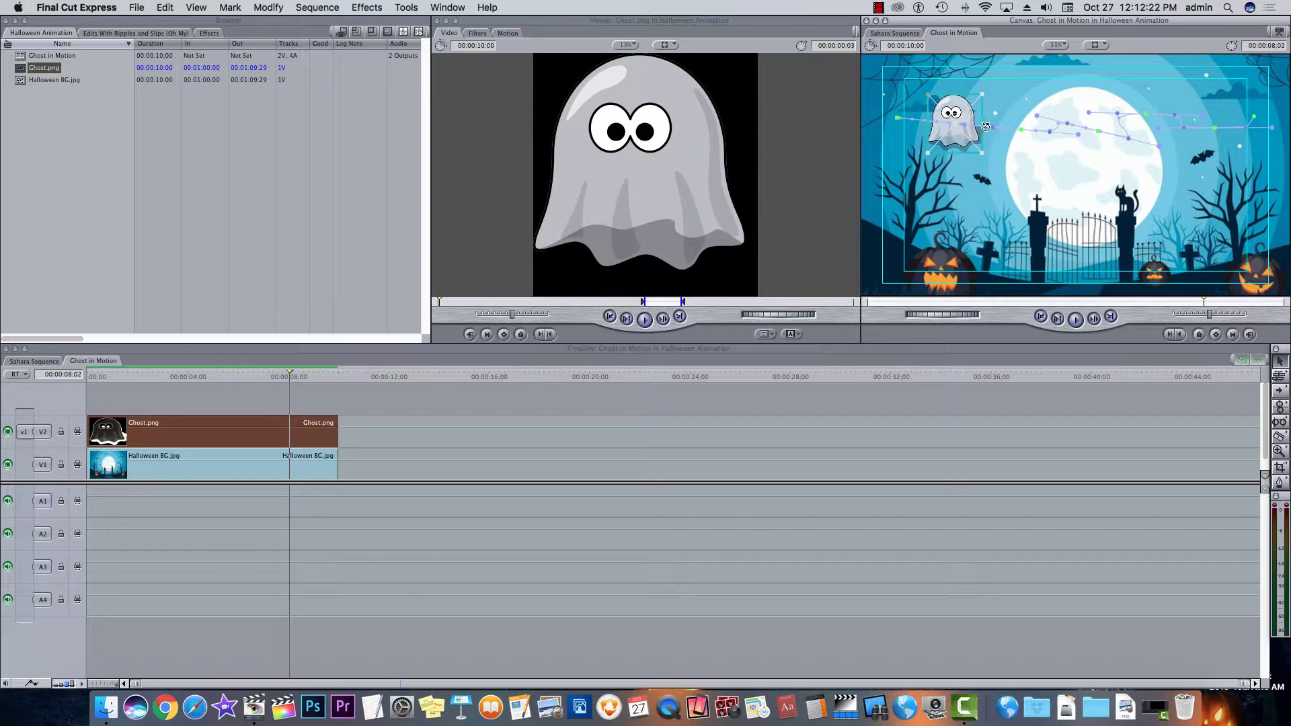
pyautogui.moveTo(986, 128); pyautogui.dragTo(924, 139)
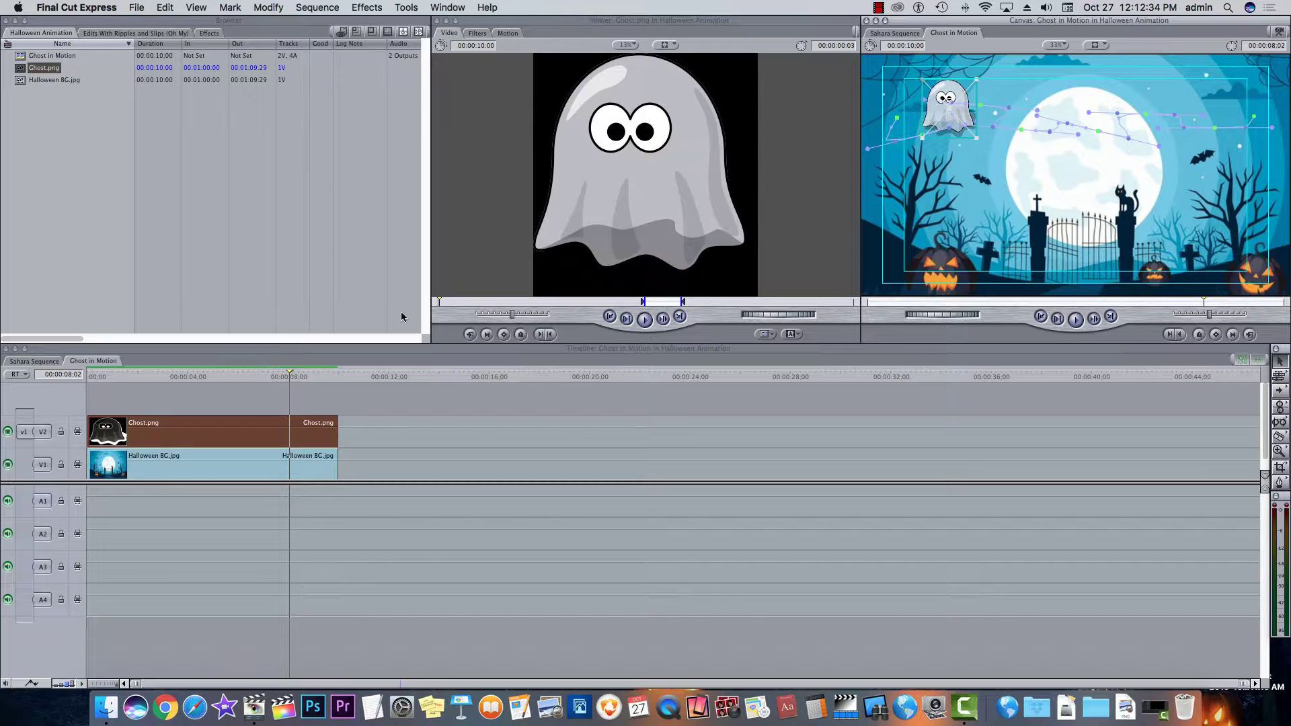
pyautogui.click(135, 377)
pyautogui.press('Home')
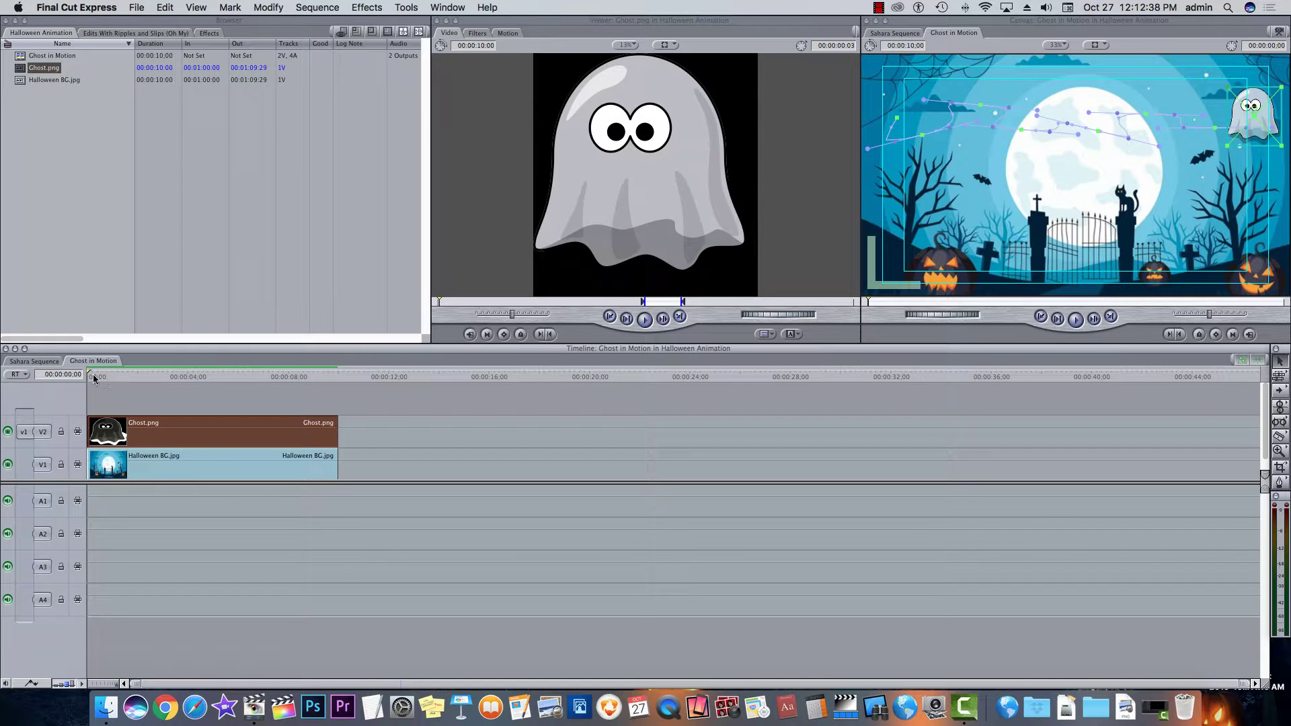
pyautogui.moveTo(95, 376); pyautogui.dragTo(66, 377)
pyautogui.press('space')
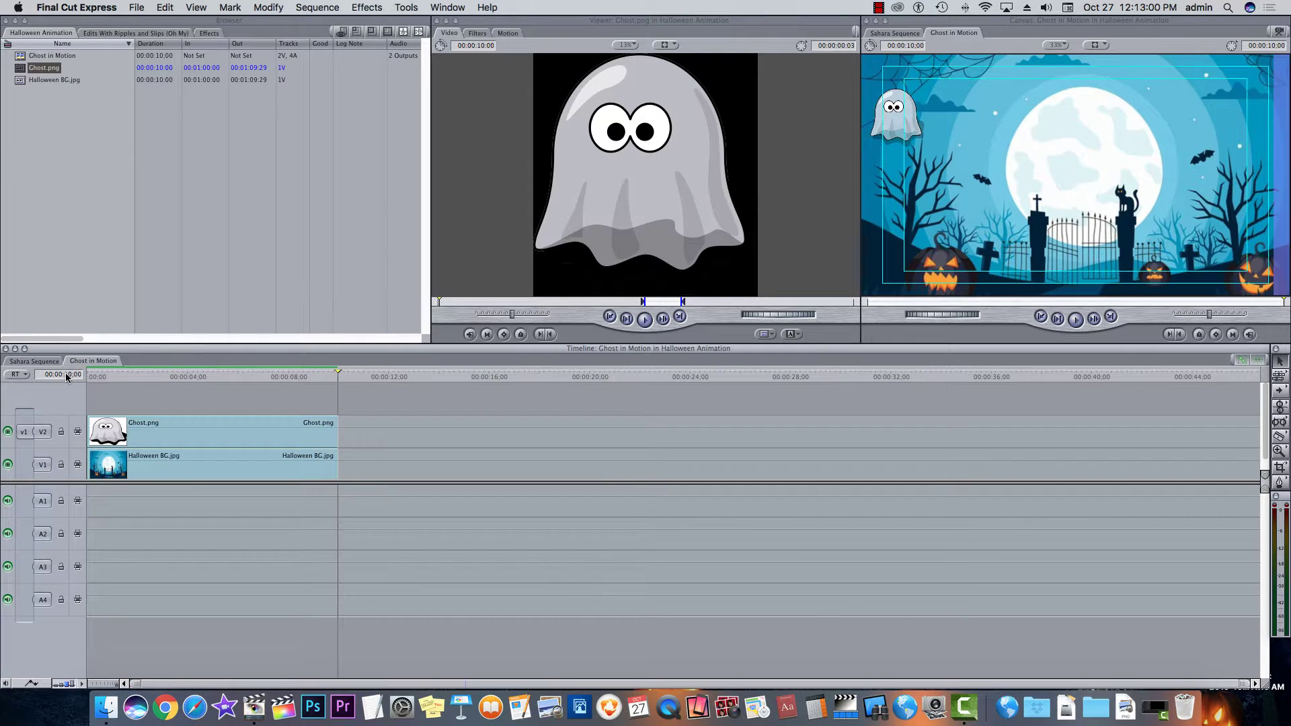
pyautogui.moveTo(273, 375); pyautogui.dragTo(78, 375)
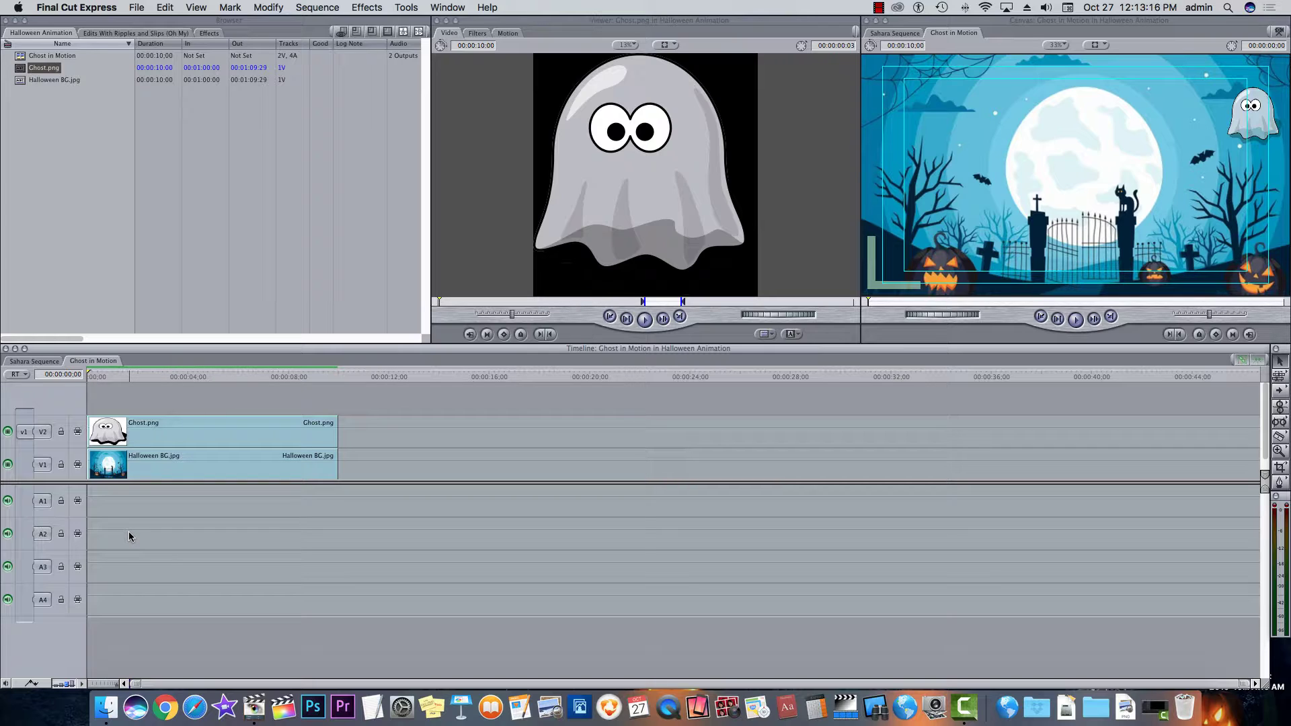
pyautogui.click(165, 707)
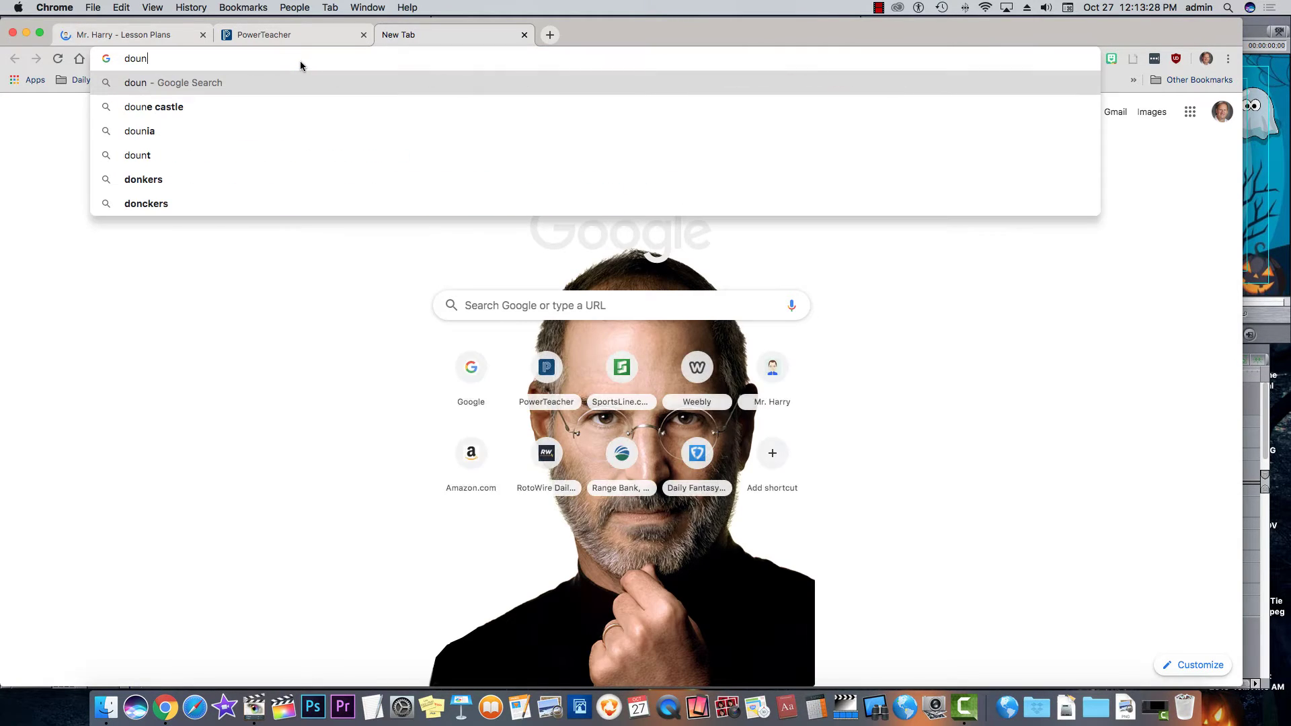
# - Load the SoundBible website in Chrome
pyautogui.press('BackSpace')
pyautogui.press('BackSpace')
pyautogui.press('BackSpace')
pyautogui.press('BackSpace')
pyautogui.write('so')
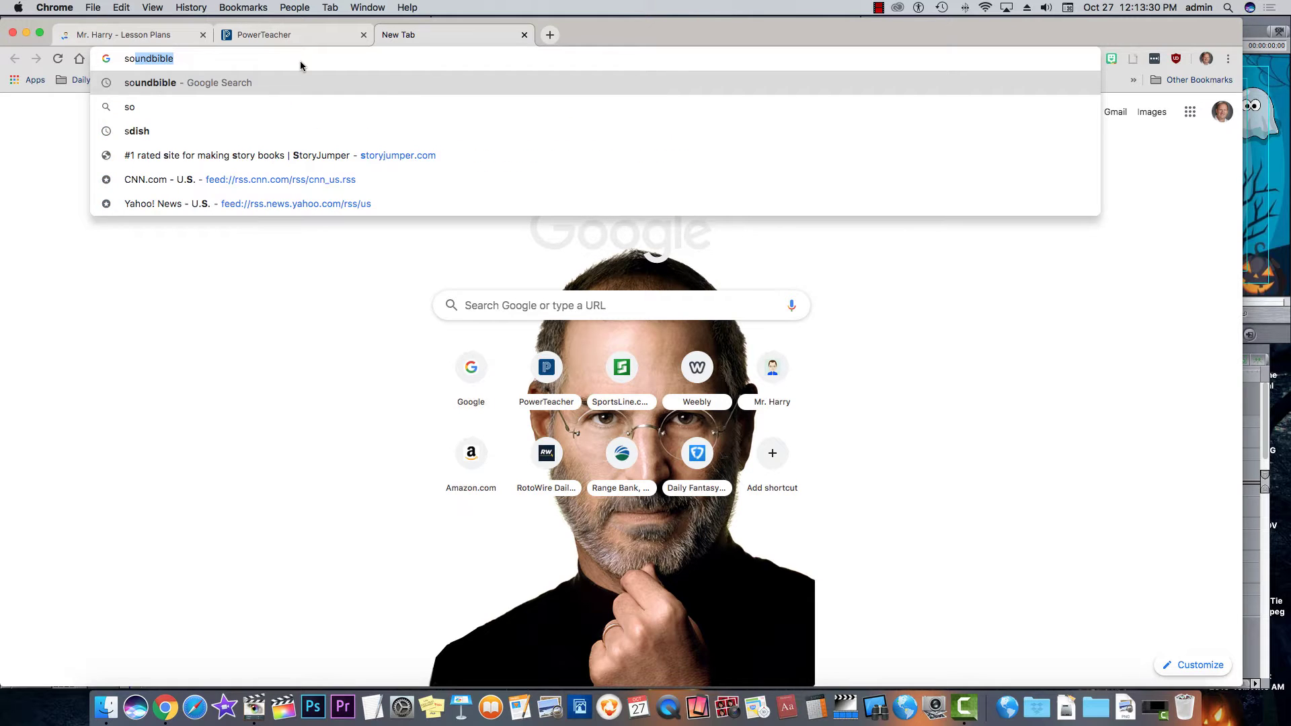
pyautogui.press('Return')
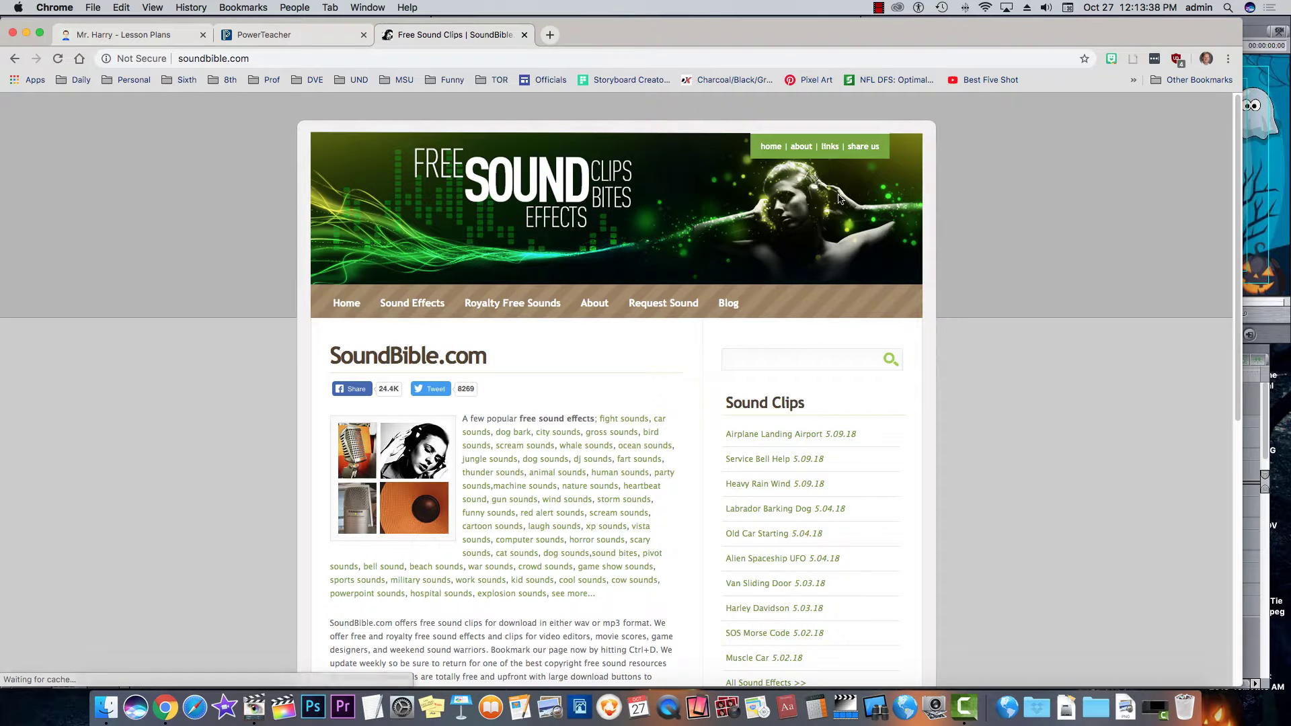
# - Search SoundBible for spooky sound effects and turn up the volume
pyautogui.click(744, 357)
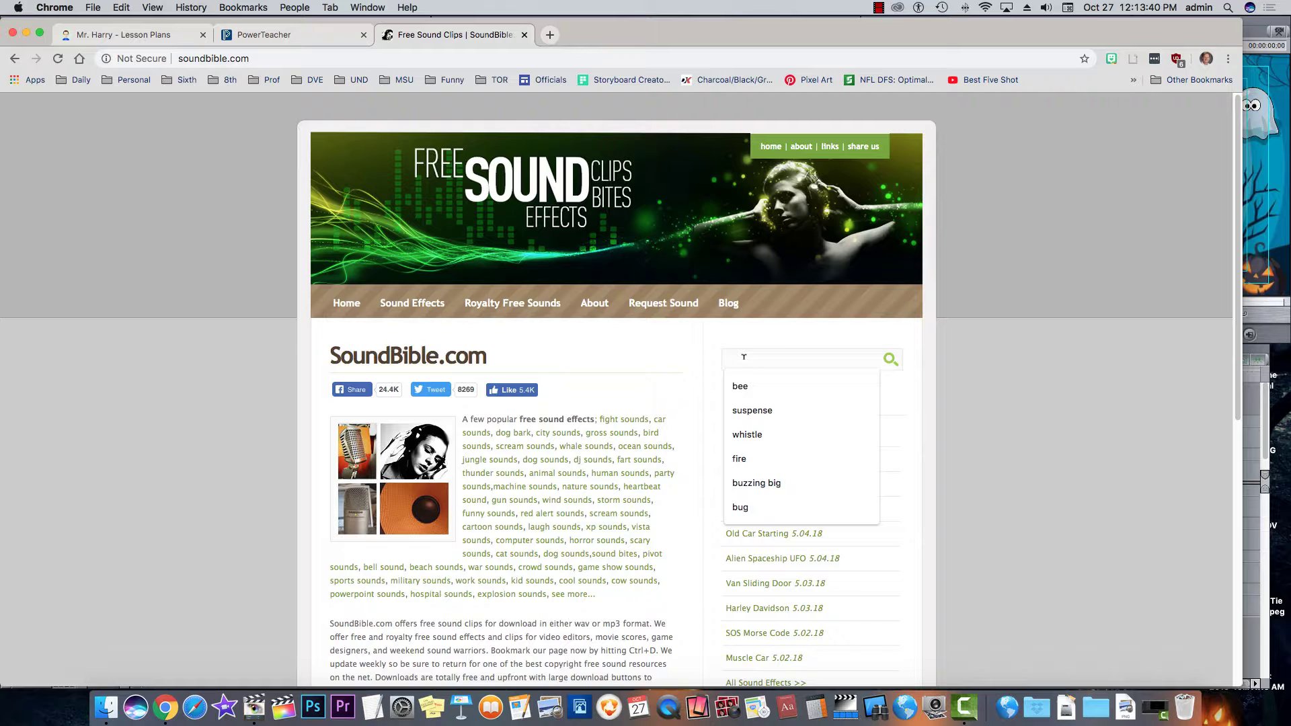
pyautogui.write('spooky')
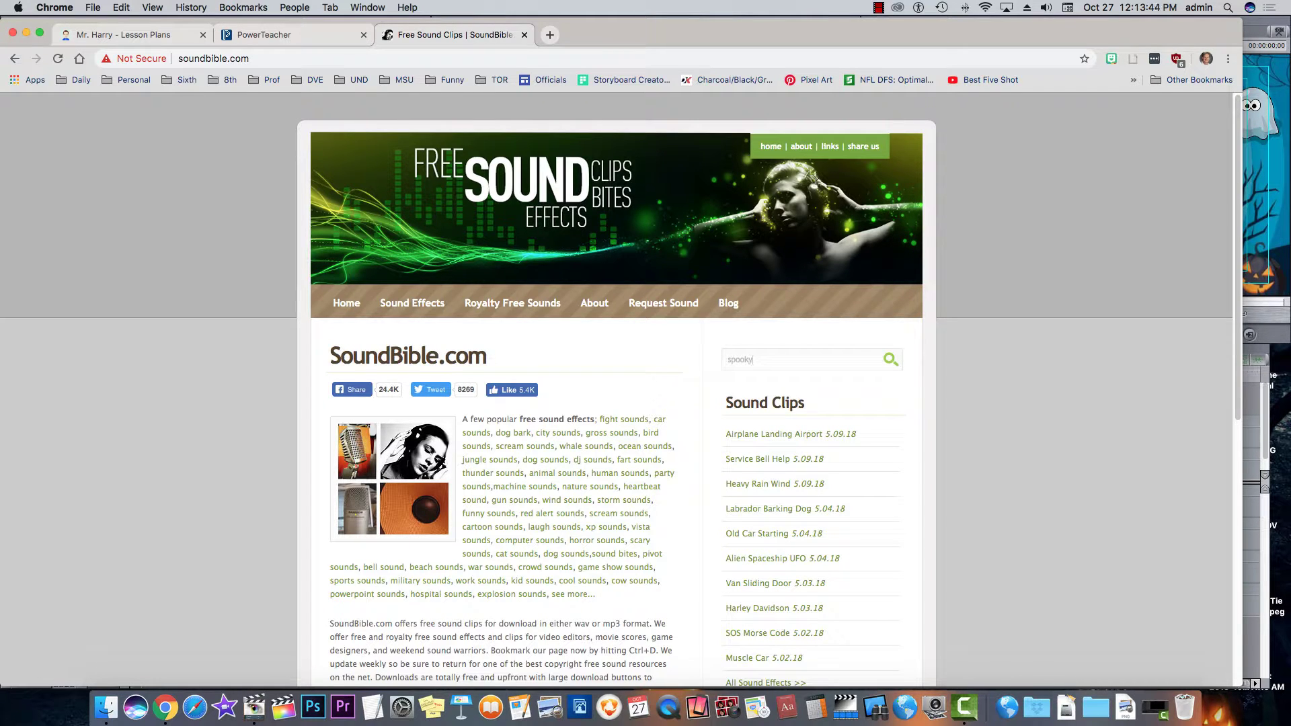
pyautogui.press('Return')
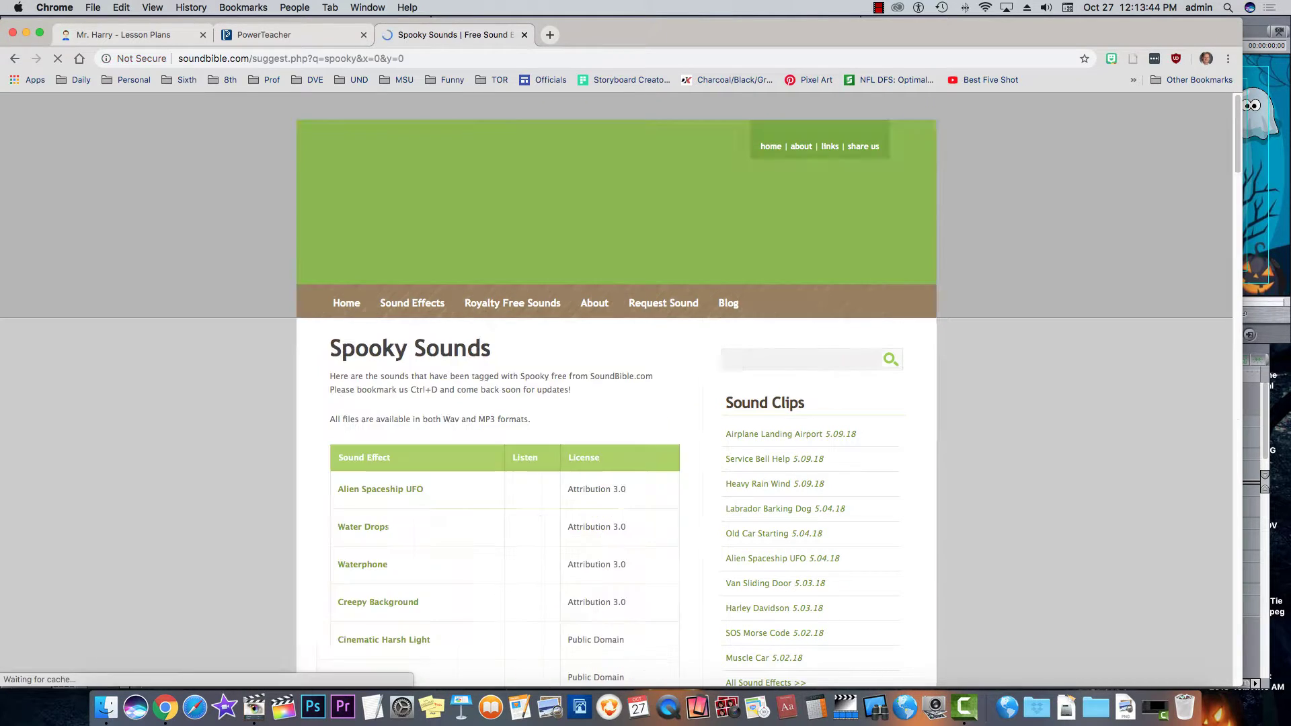
pyautogui.scroll(-3, 233, 412)
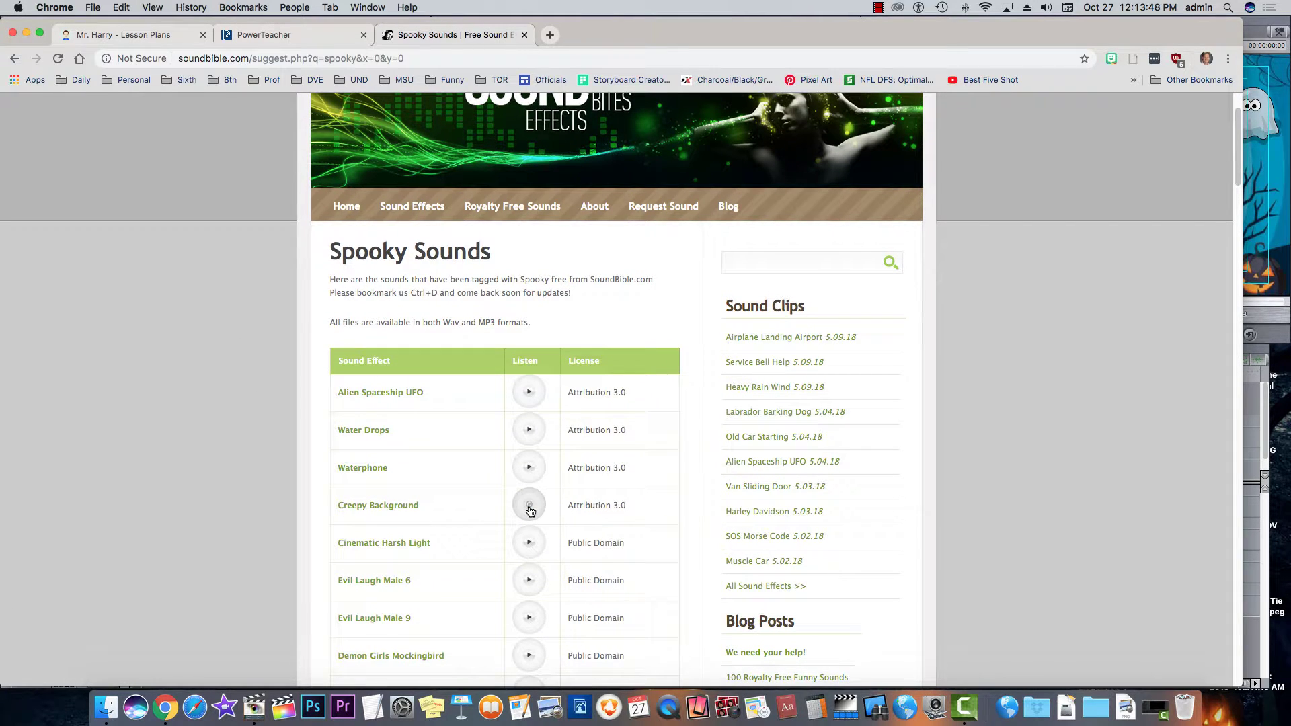
pyautogui.press('XF86AudioRaiseVolume')
pyautogui.press('XF86AudioRaiseVolume')
# - Search SoundBible for 'ghost' sound effects
pyautogui.click(737, 261)
pyautogui.write('ghost')
pyautogui.press('Return')
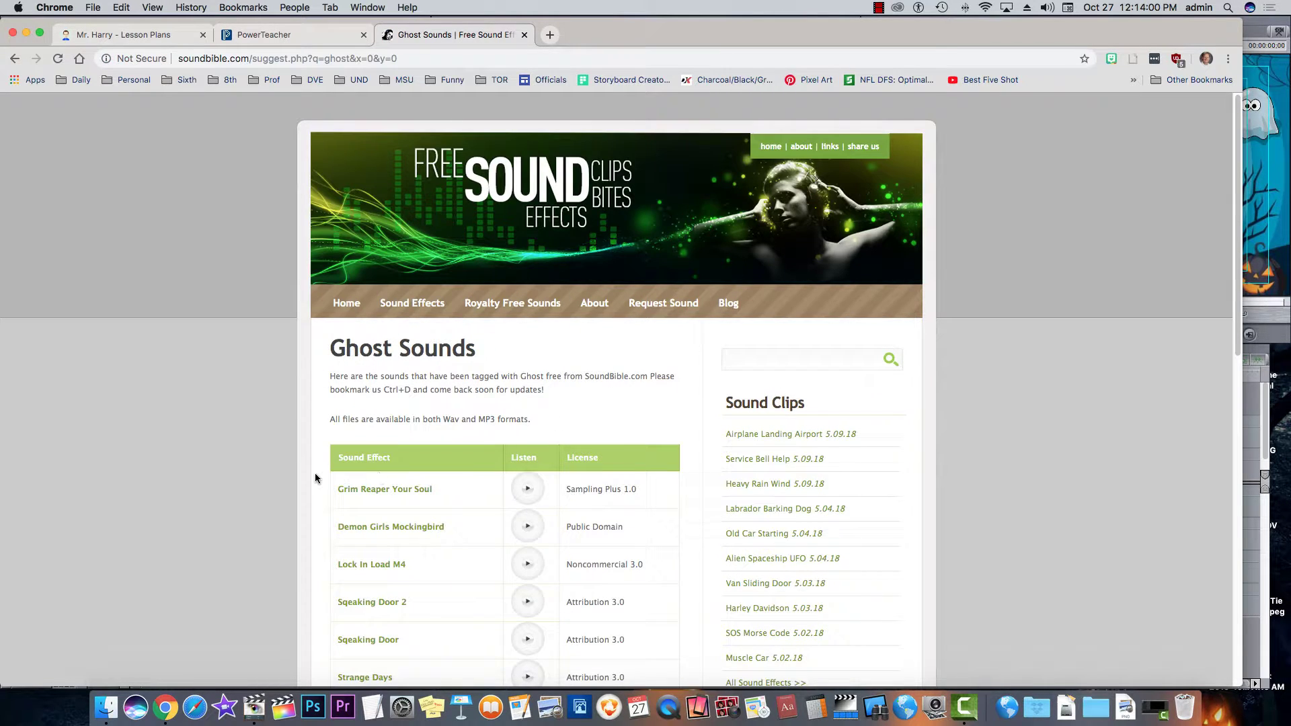
pyautogui.scroll(-5, 315, 474)
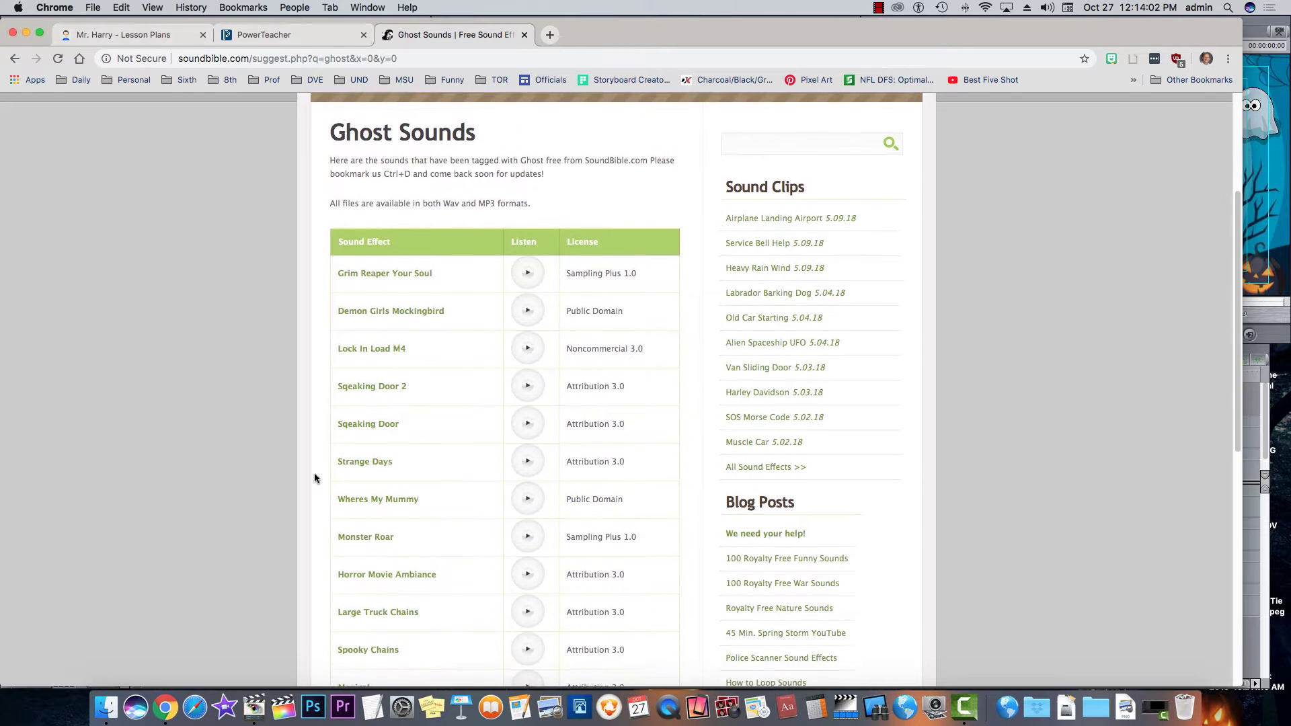
pyautogui.scroll(-1, 315, 478)
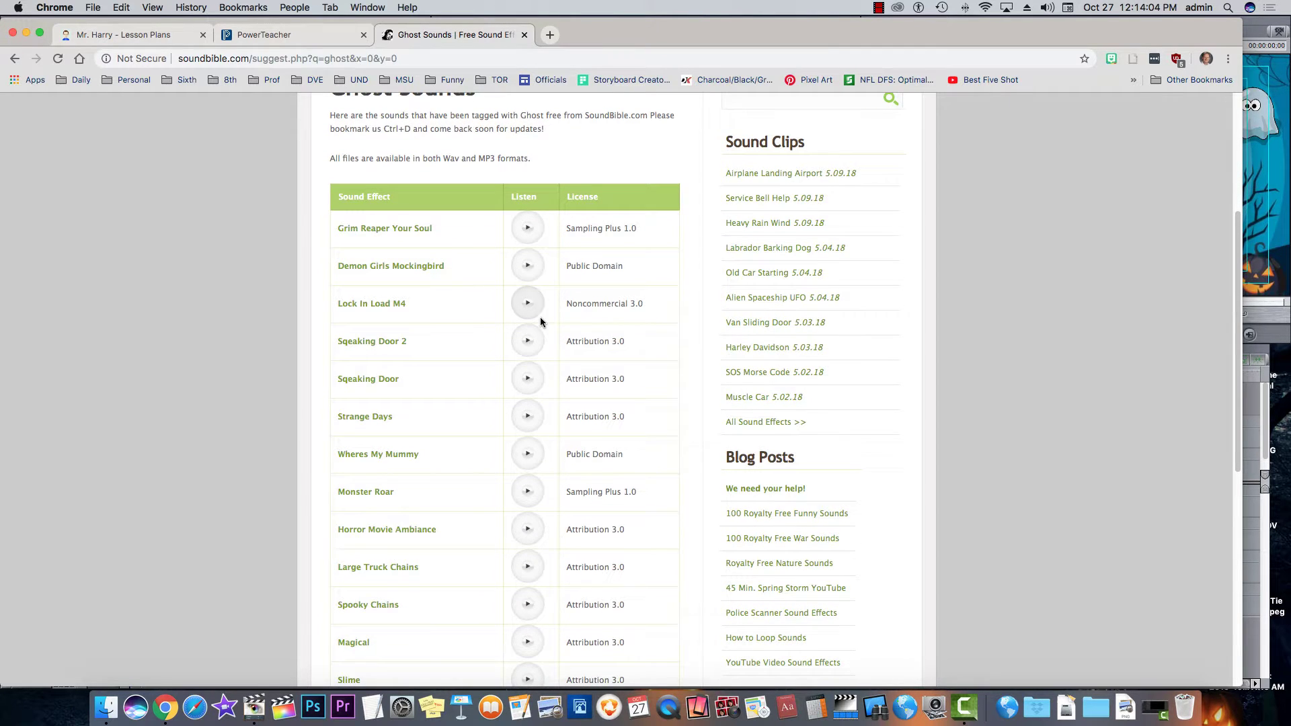
# - Preview the Grim Reaper Your Soul, Spooky Chains, Halloween Monster and Spooky sounds
pyautogui.click(528, 228)
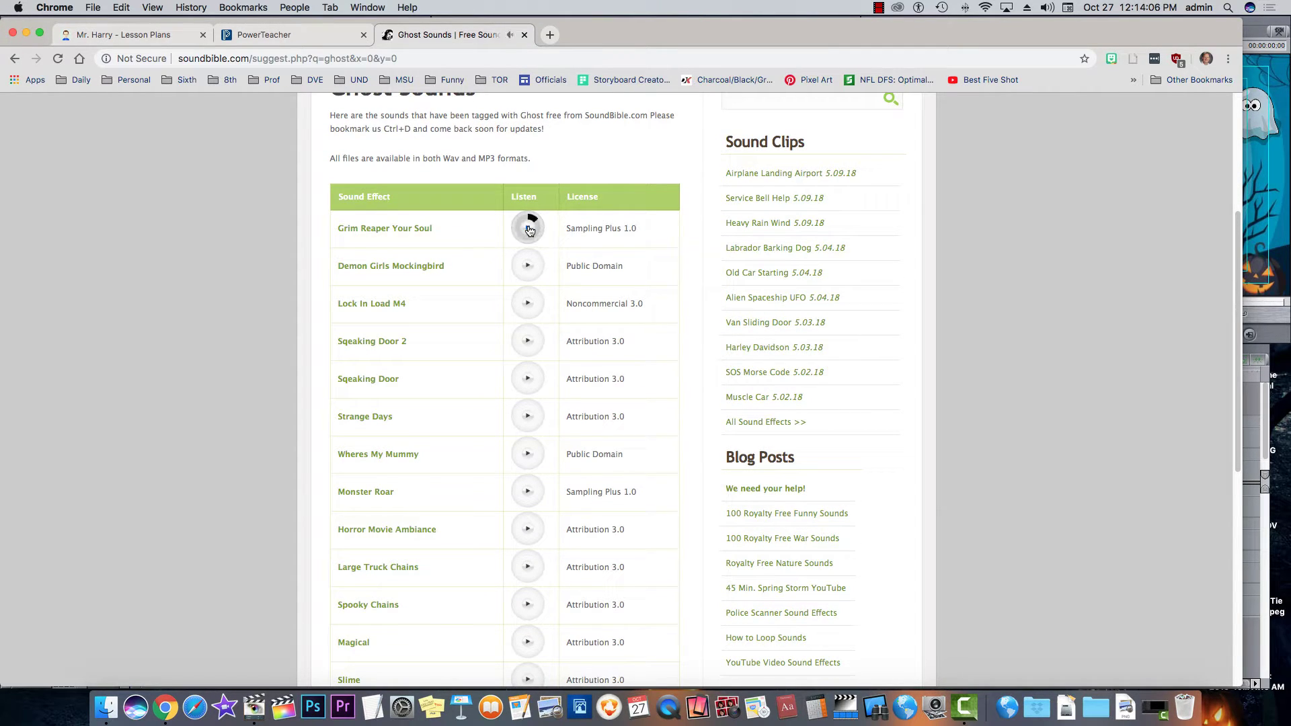
pyautogui.scroll(-3, 527, 567)
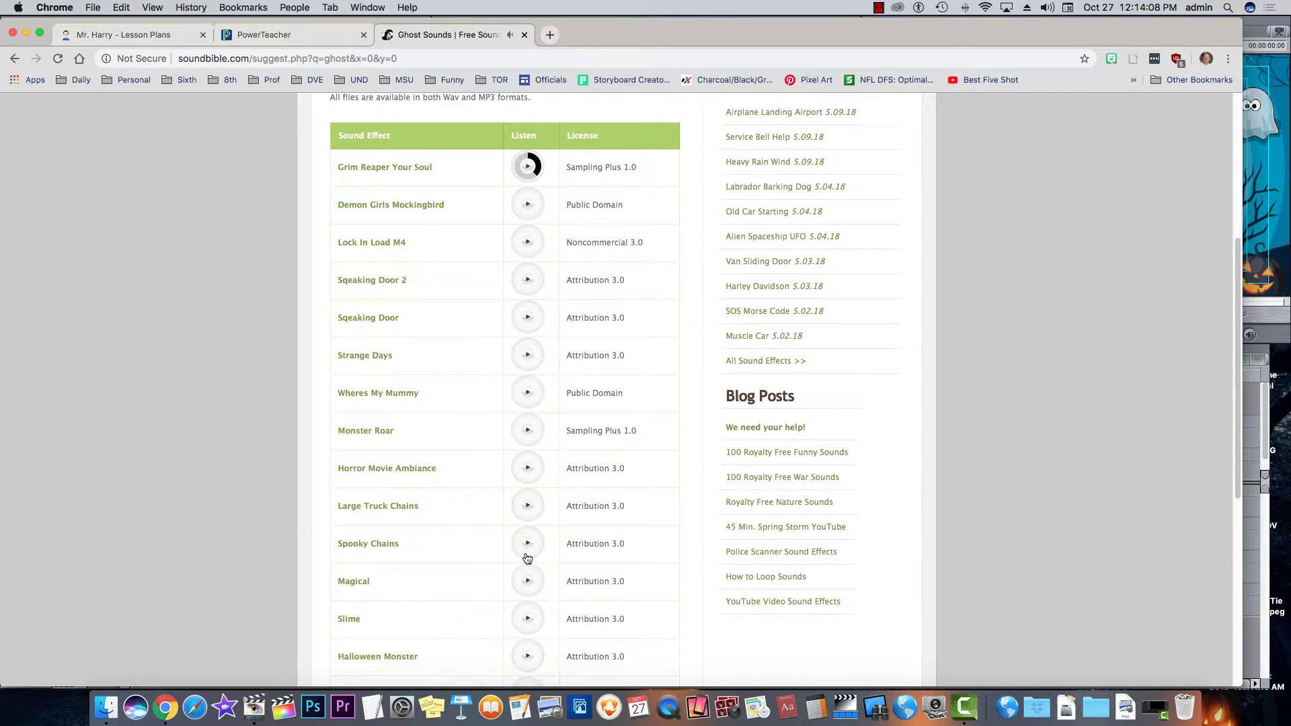
pyautogui.click(526, 491)
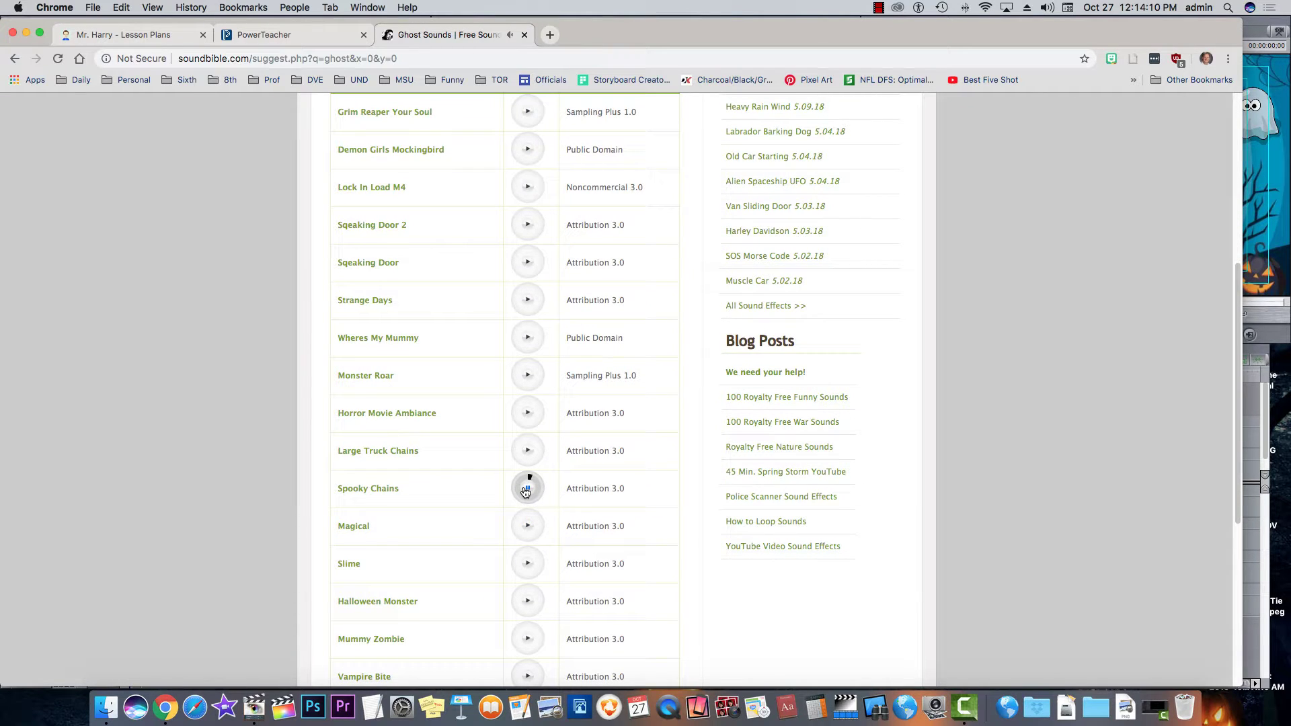
pyautogui.scroll(-3, 526, 496)
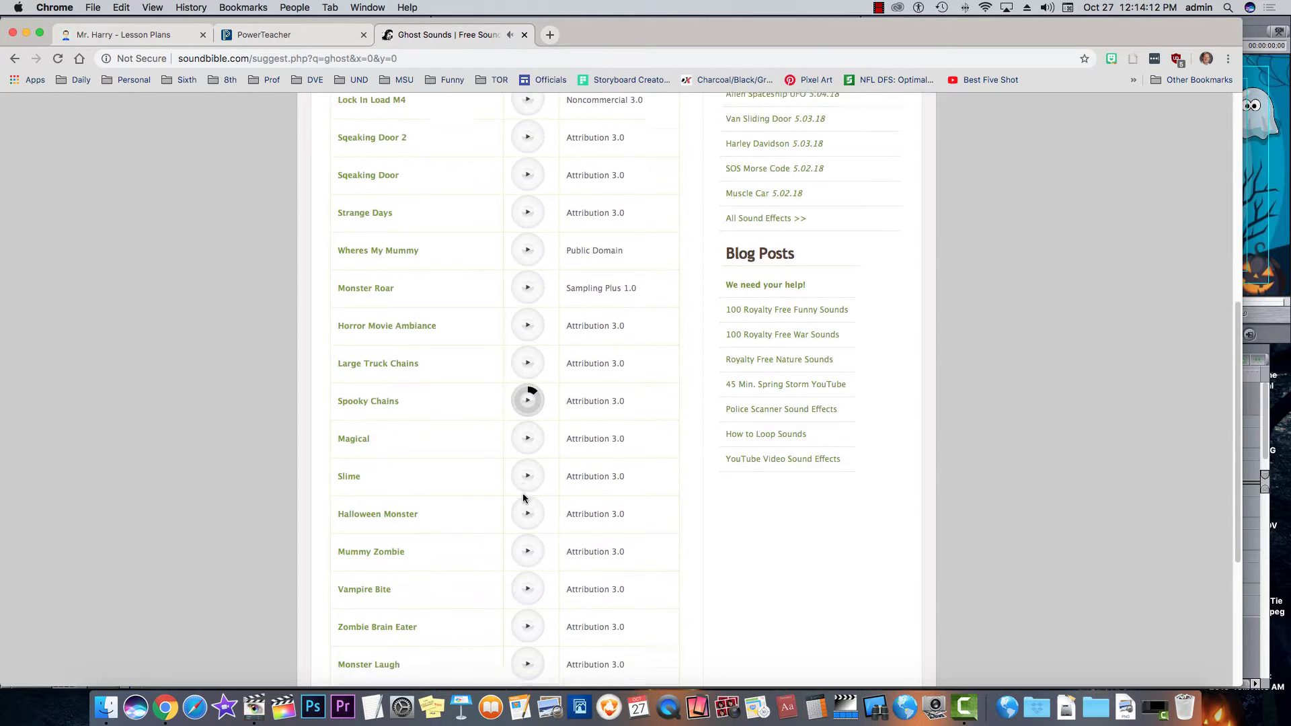
pyautogui.click(530, 498)
pyautogui.scroll(-3, 531, 498)
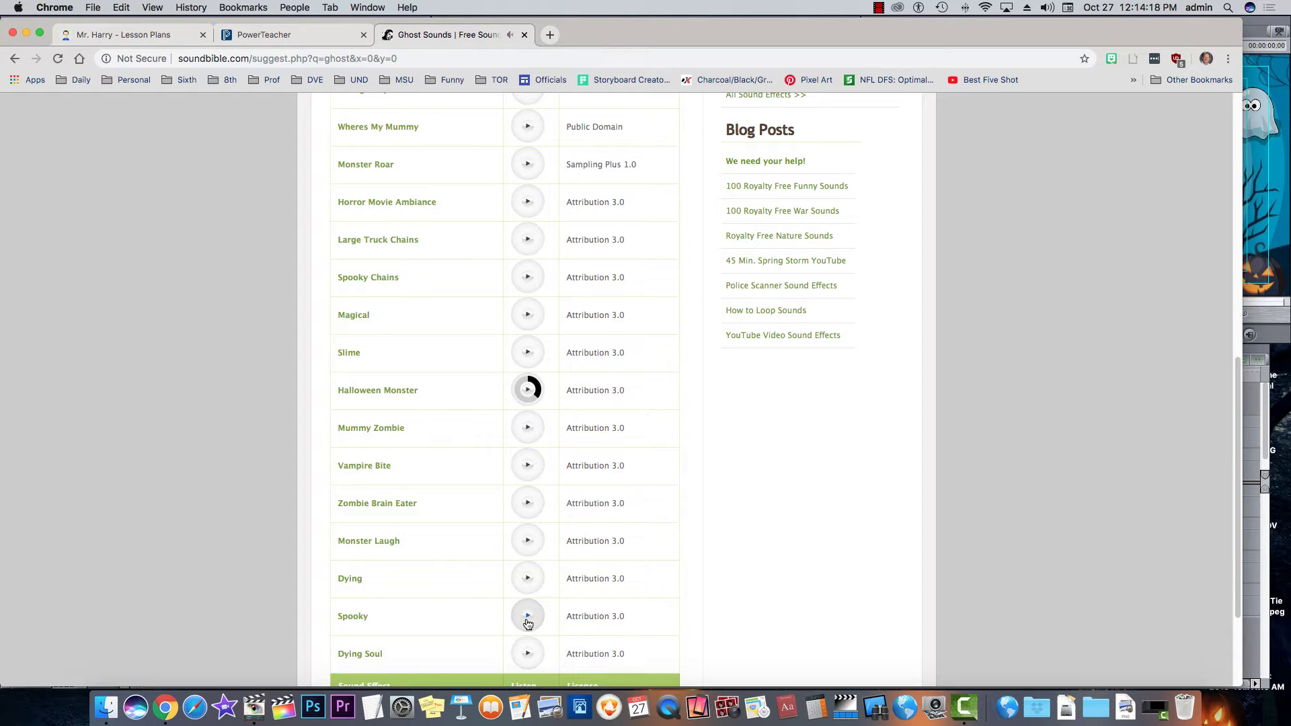
pyautogui.click(528, 617)
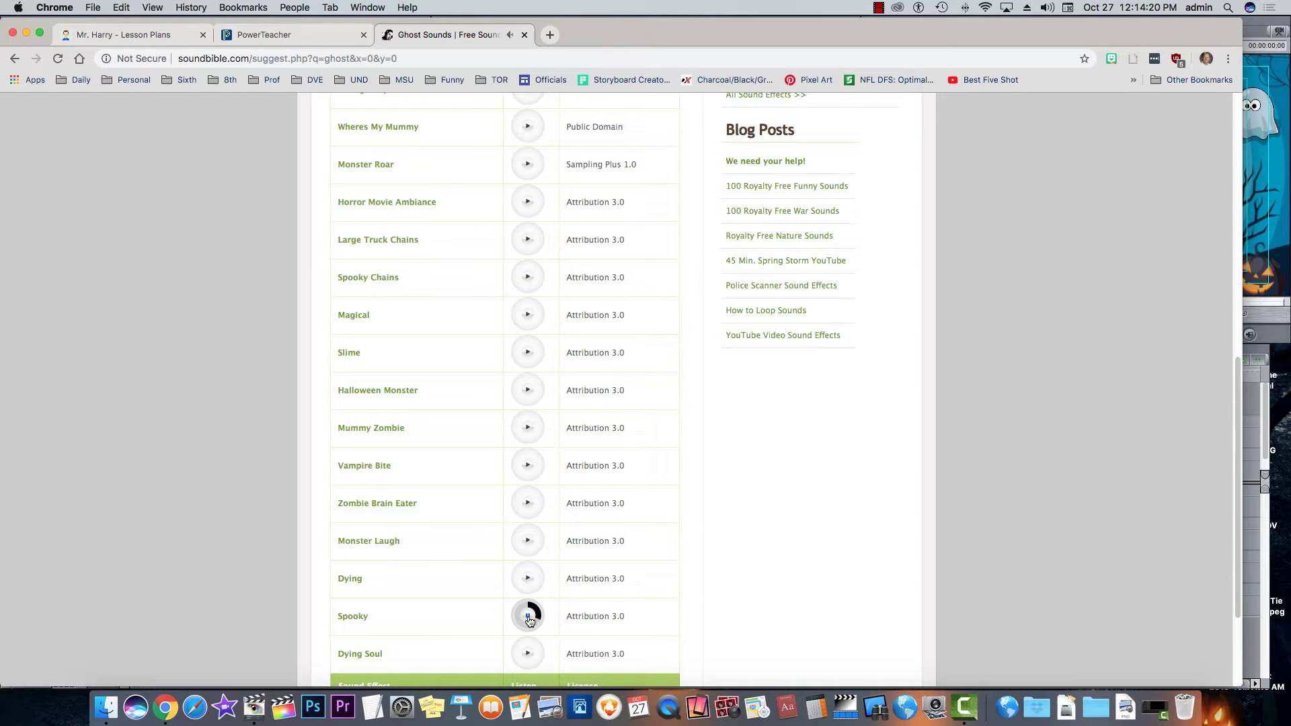
# - Play the Halloween Monster sound again
pyautogui.scroll(9, 529, 618)
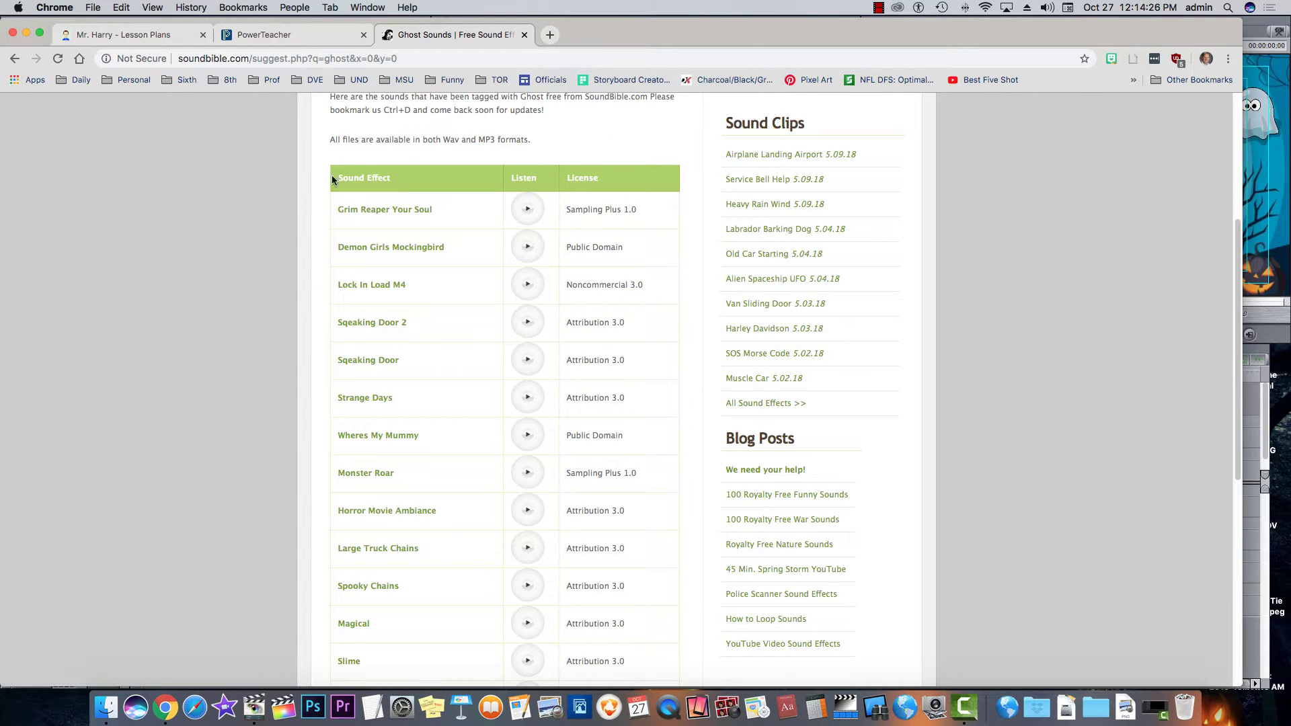
pyautogui.scroll(-6, 447, 344)
pyautogui.scroll(-5, 416, 411)
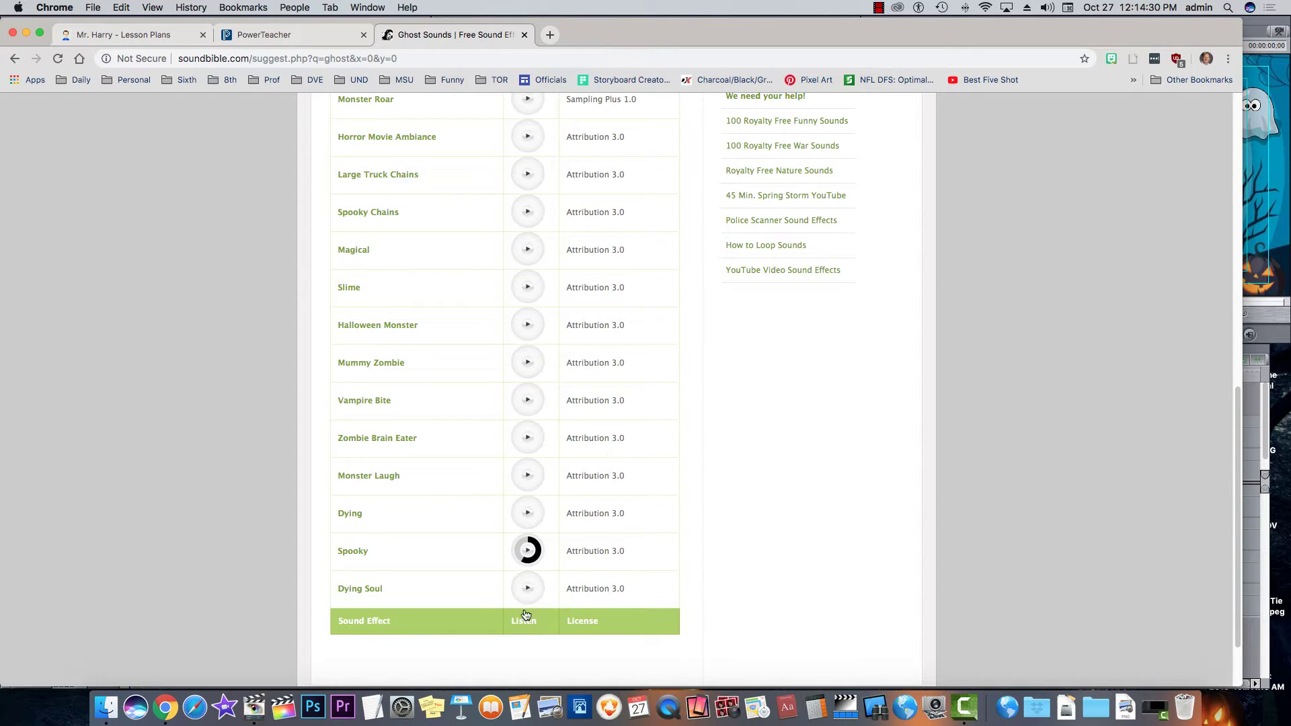
pyautogui.scroll(1, 528, 366)
pyautogui.scroll(1, 522, 367)
pyautogui.click(528, 357)
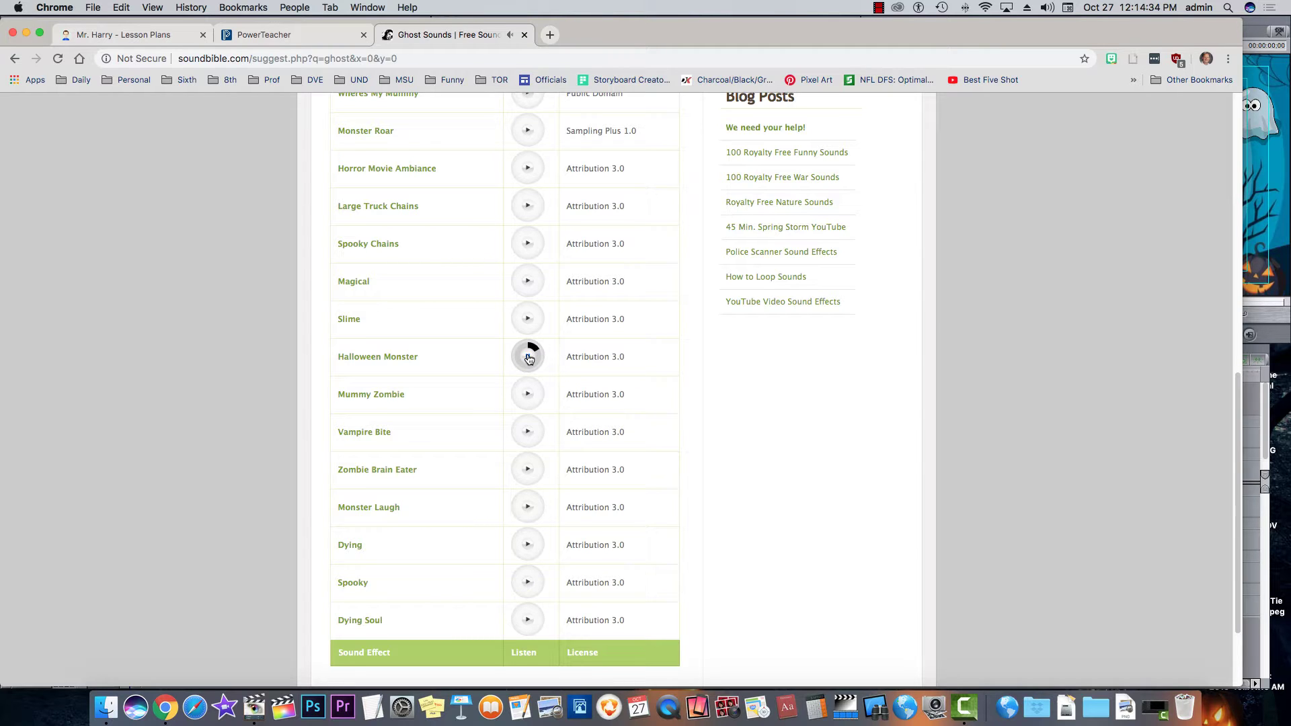
pyautogui.doubleClick(529, 357)
# - Download the Creepy Background sound as a WAV from the Spooky Sounds list, then quit Chrome
pyautogui.click(15, 58)
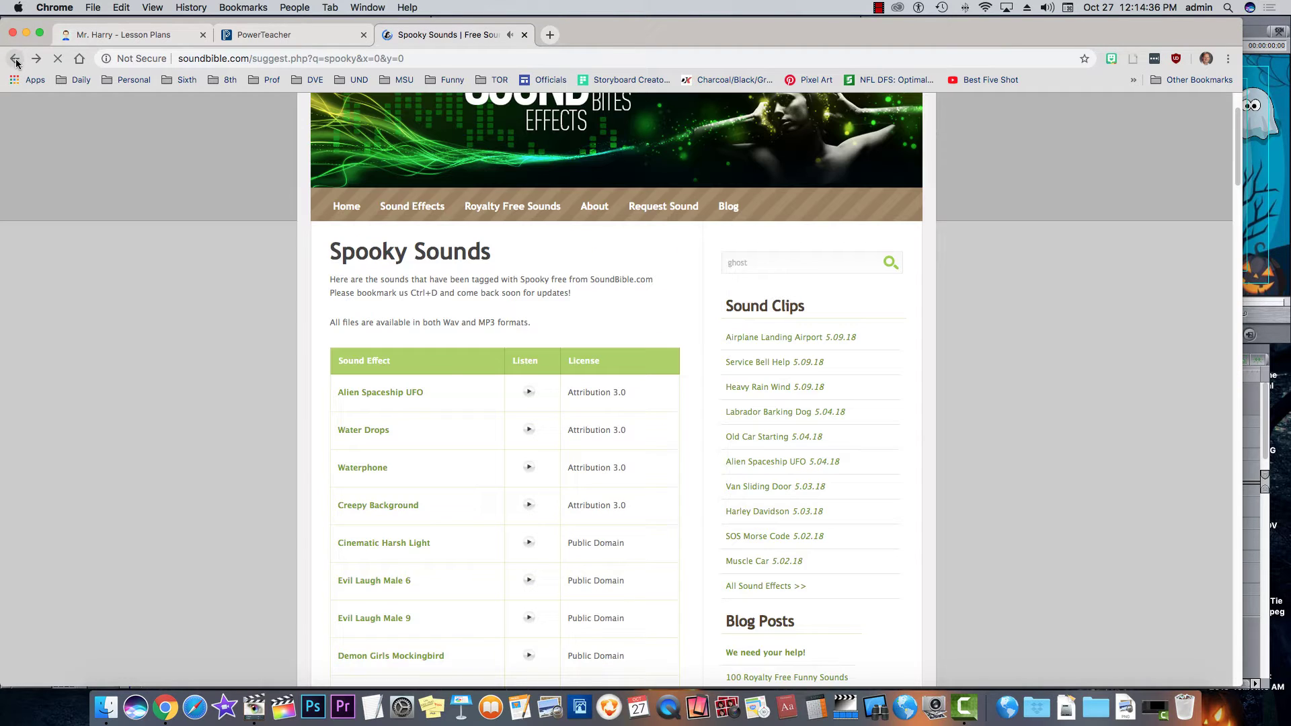
pyautogui.scroll(-5, 502, 393)
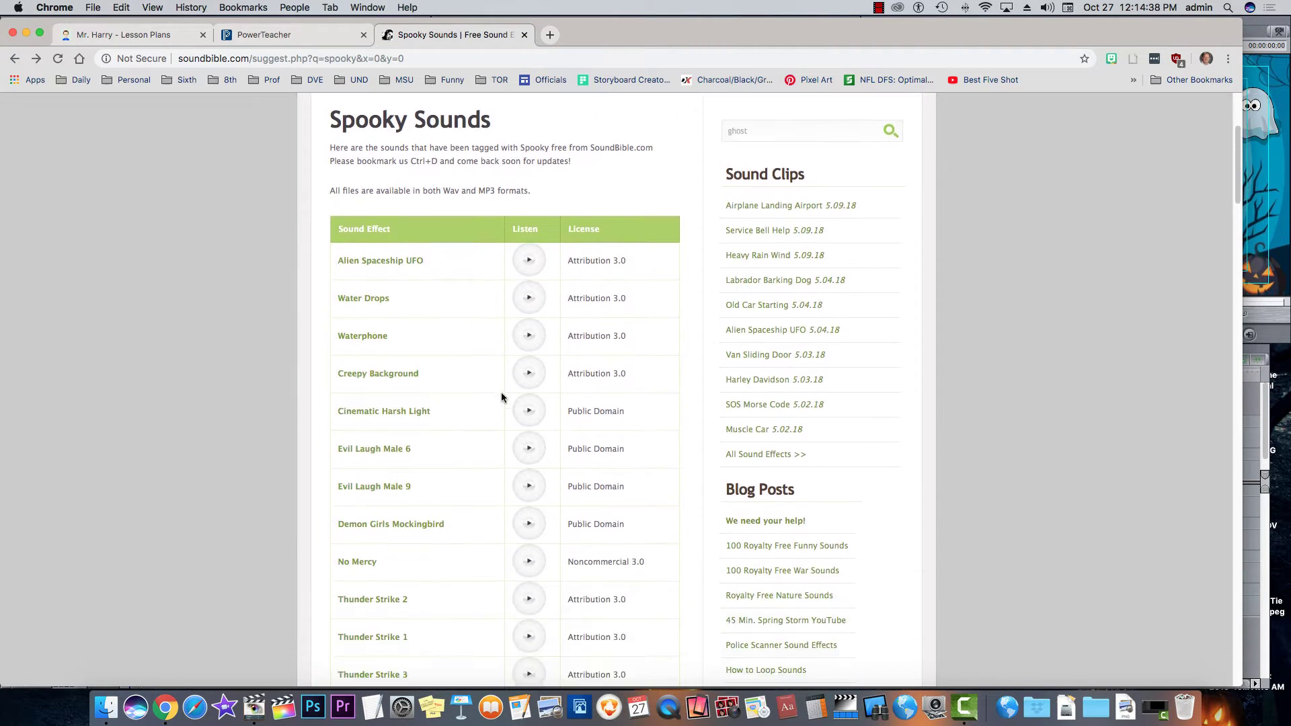
pyautogui.scroll(-4, 526, 484)
pyautogui.scroll(-1, 525, 485)
pyautogui.scroll(3, 548, 355)
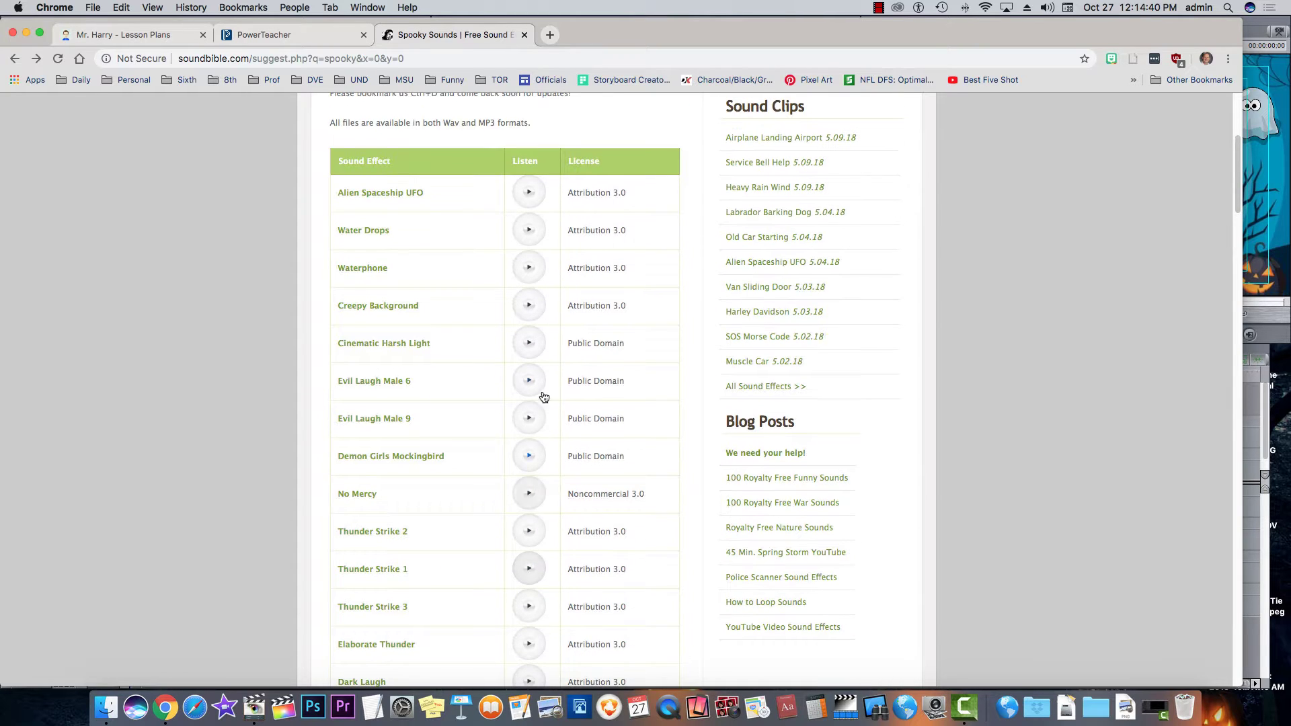
pyautogui.click(380, 307)
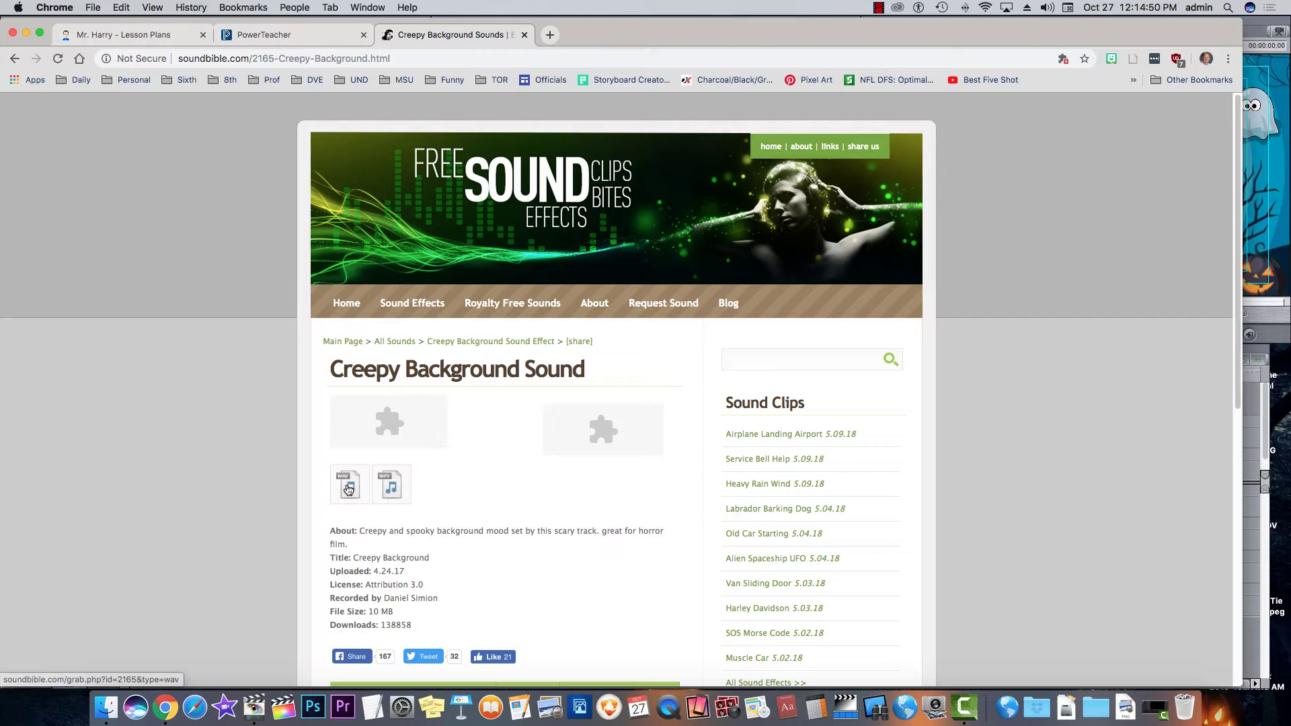
pyautogui.click(348, 488)
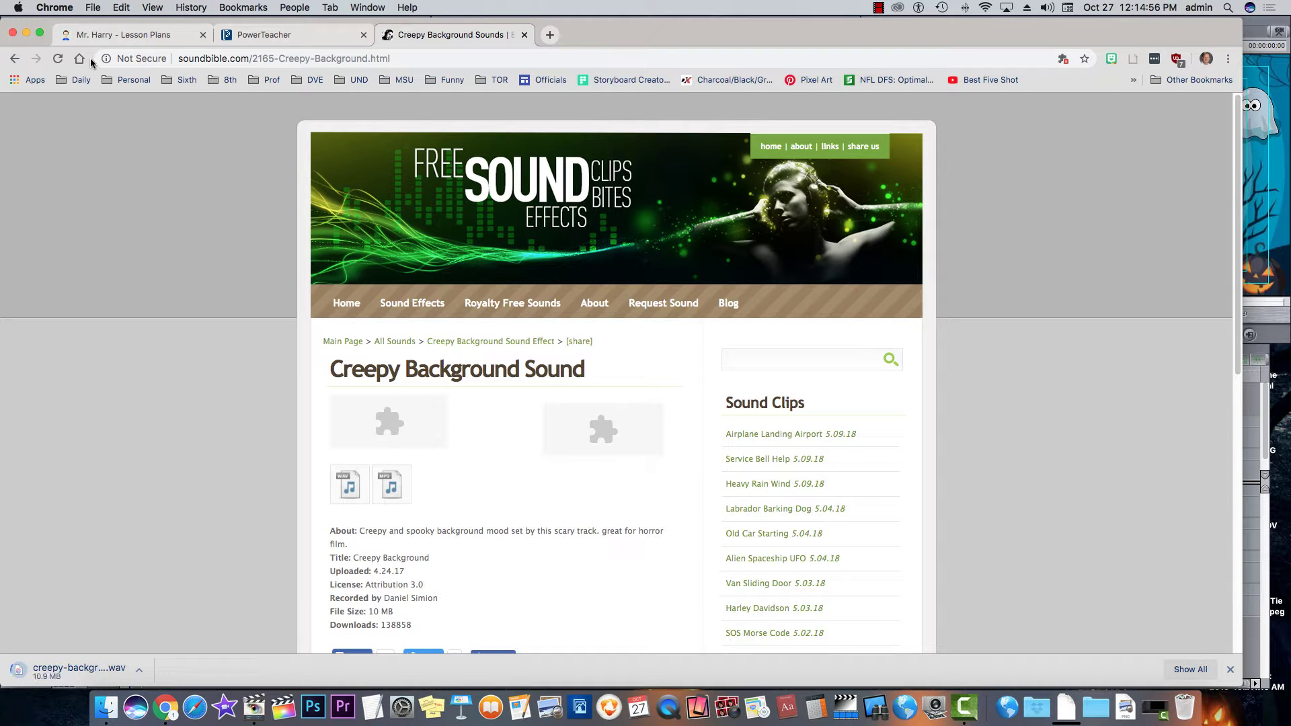
pyautogui.click(55, 7)
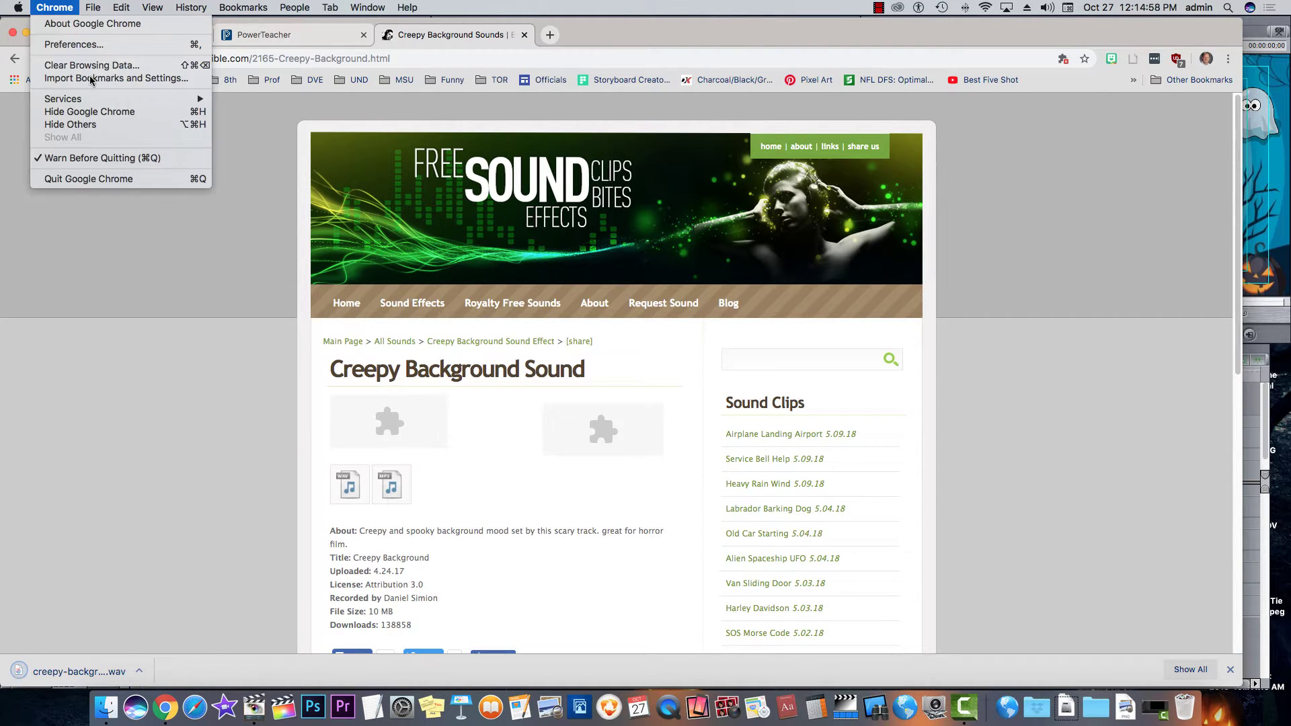
pyautogui.click(134, 181)
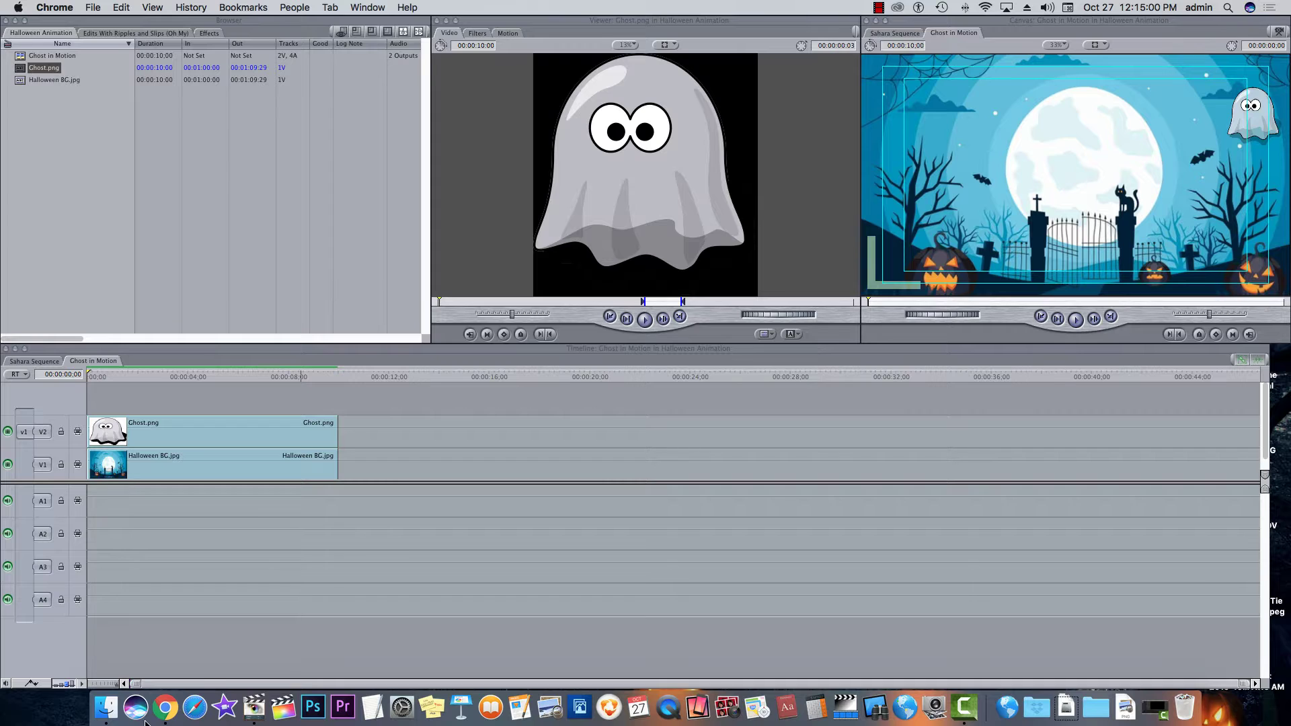
# - Drag creepy-background-daniel_simon.wav from Finder's Downloads into the FCE Browser, then close the Finder window
pyautogui.click(106, 711)
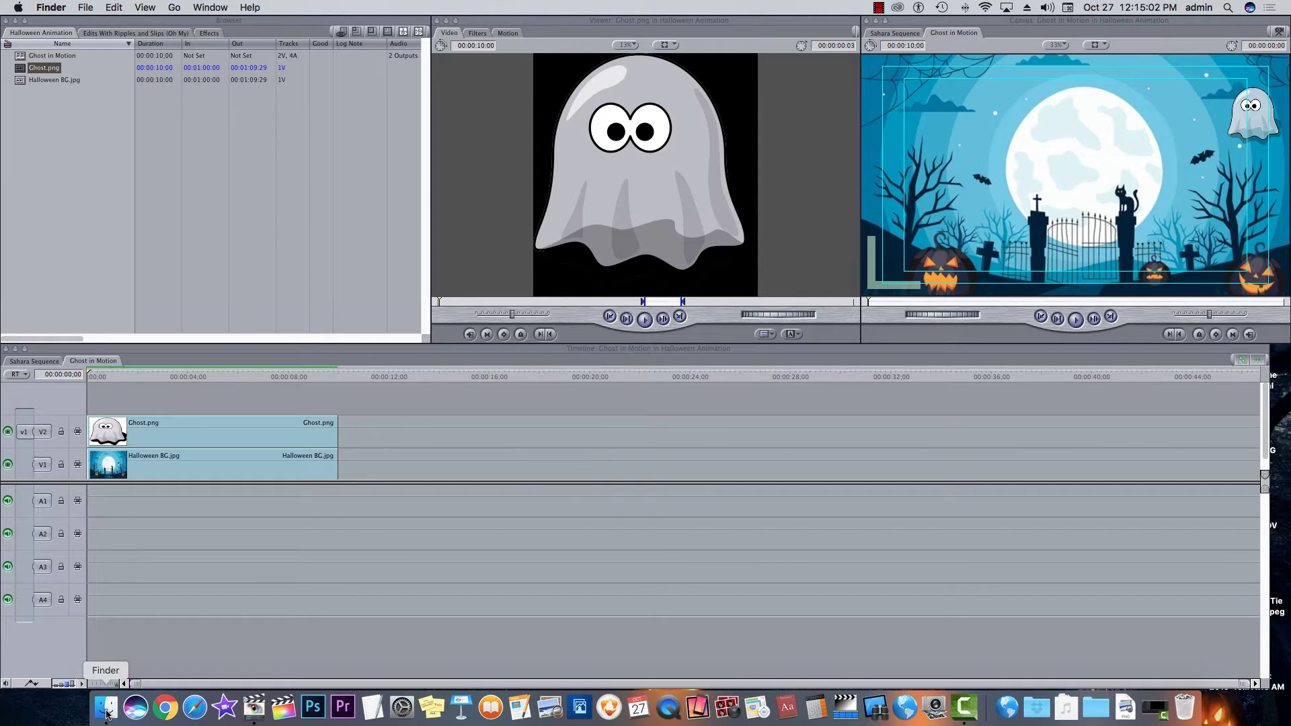
pyautogui.click(90, 8)
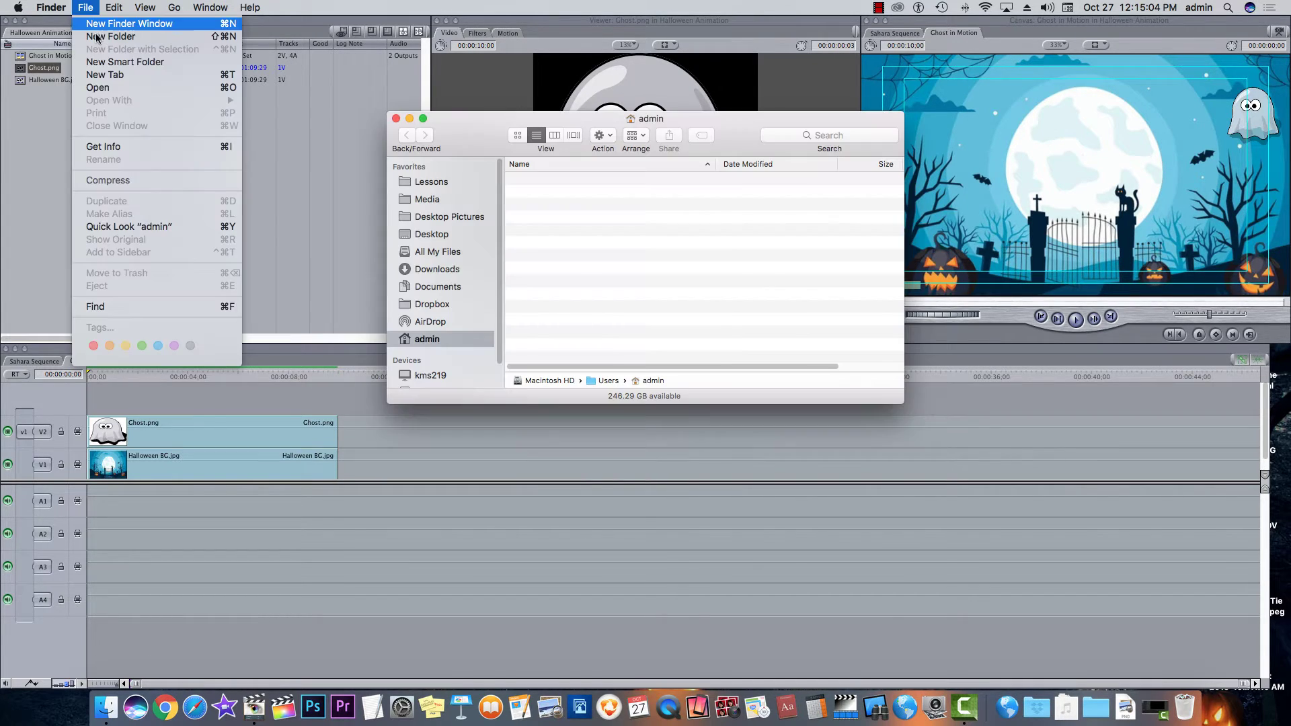
pyautogui.click(492, 188)
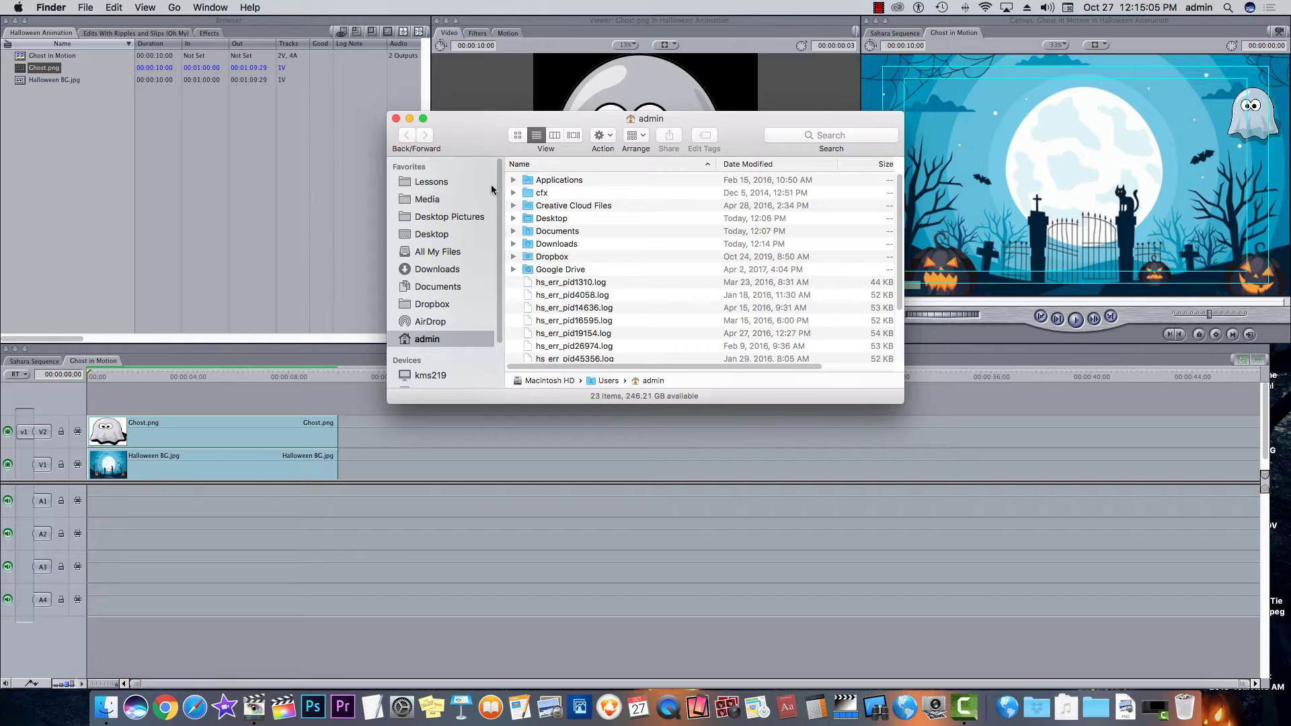
pyautogui.click(435, 270)
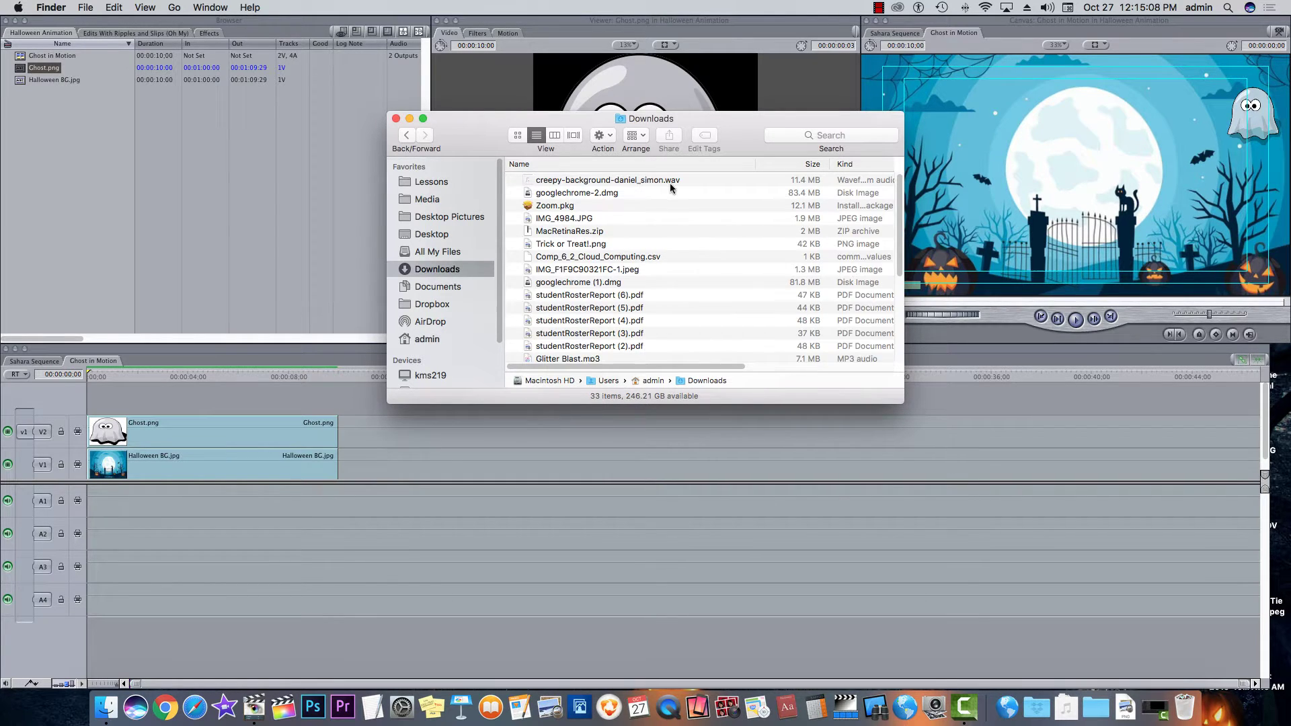
pyautogui.click(670, 181)
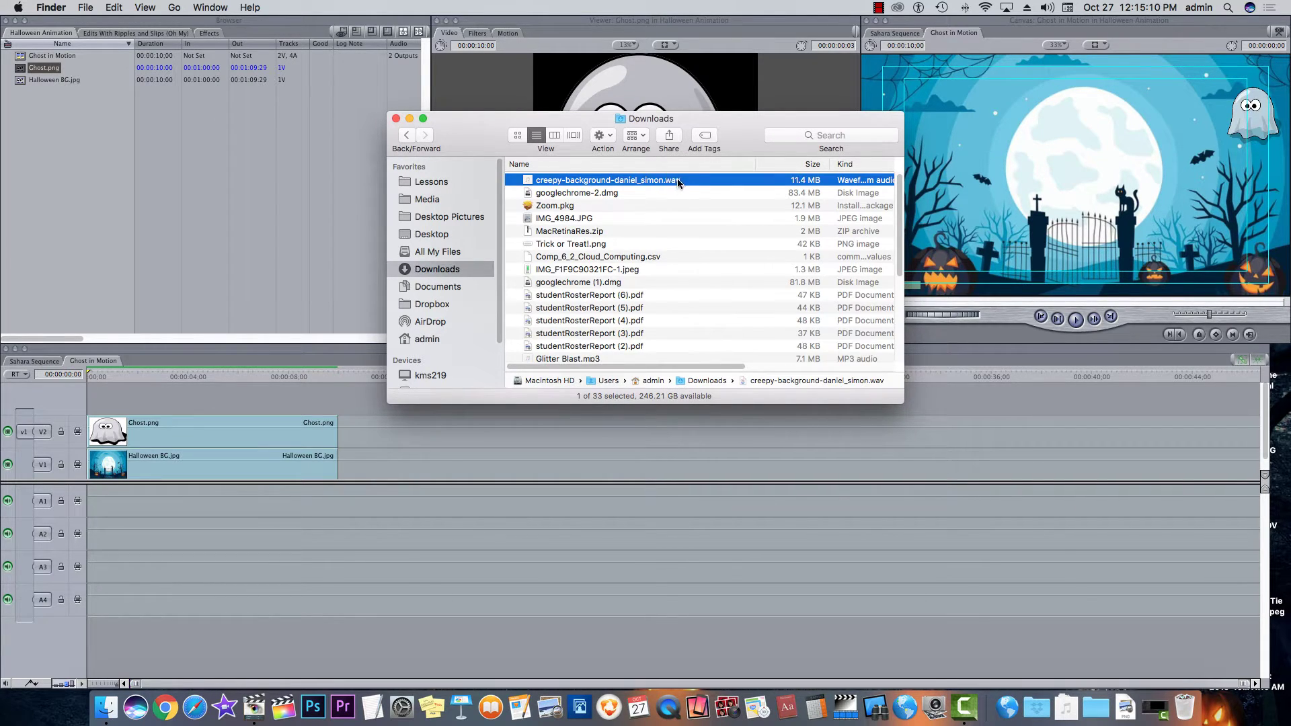
pyautogui.moveTo(678, 182); pyautogui.dragTo(240, 162)
pyautogui.moveTo(570, 181); pyautogui.dragTo(168, 121)
pyautogui.click(396, 118)
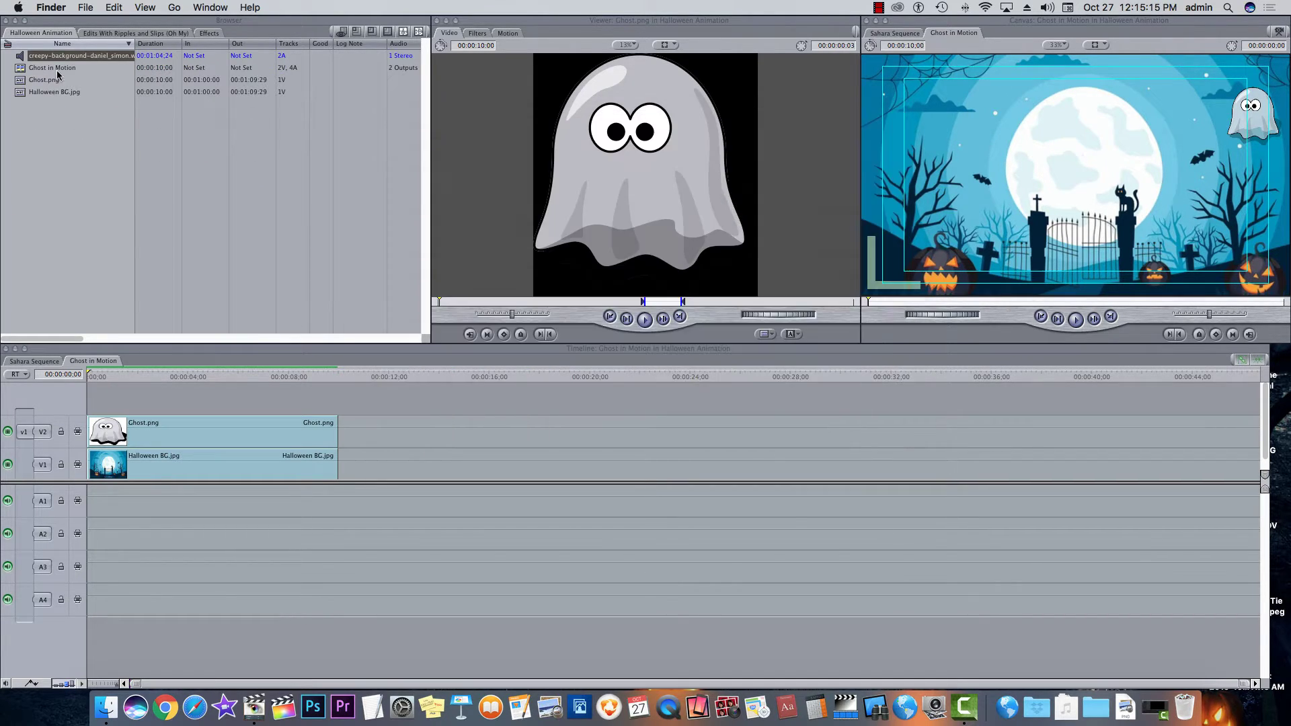
# - Preview the creepy-background WAV in the Viewer, then place it on audio tracks A1 and A2
pyautogui.doubleClick(18, 57)
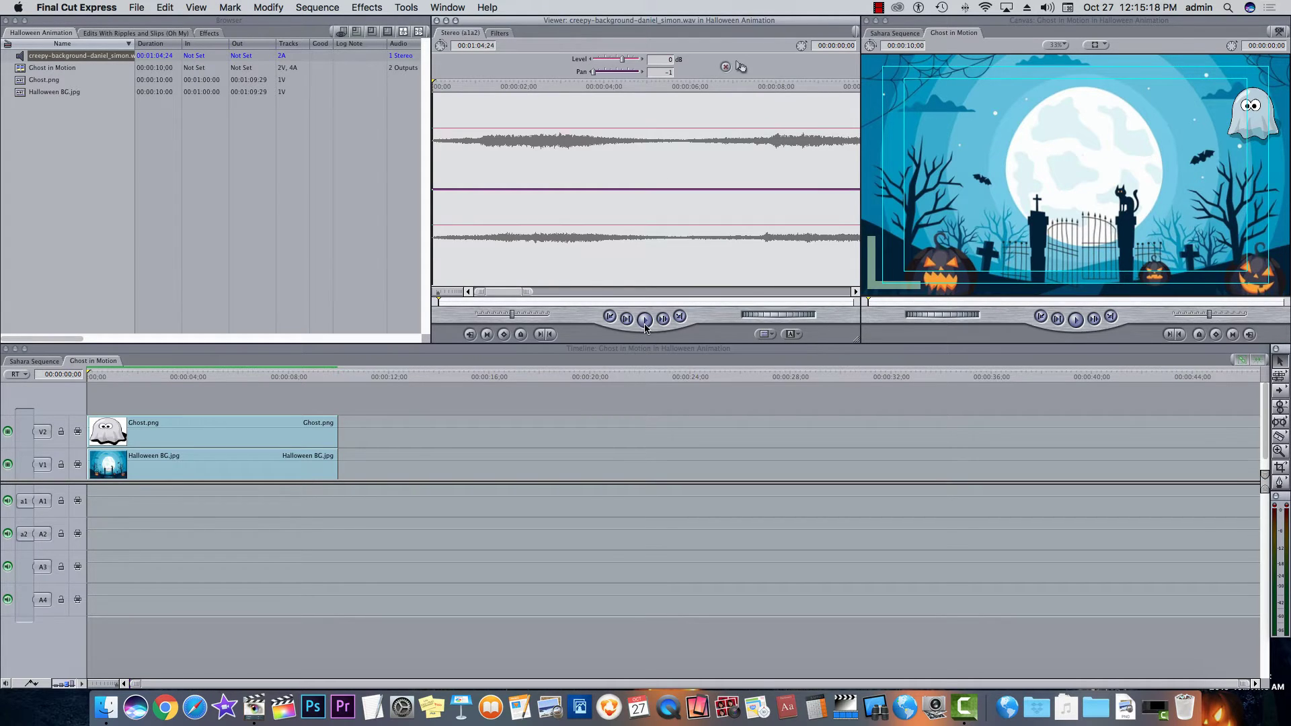
pyautogui.click(644, 324)
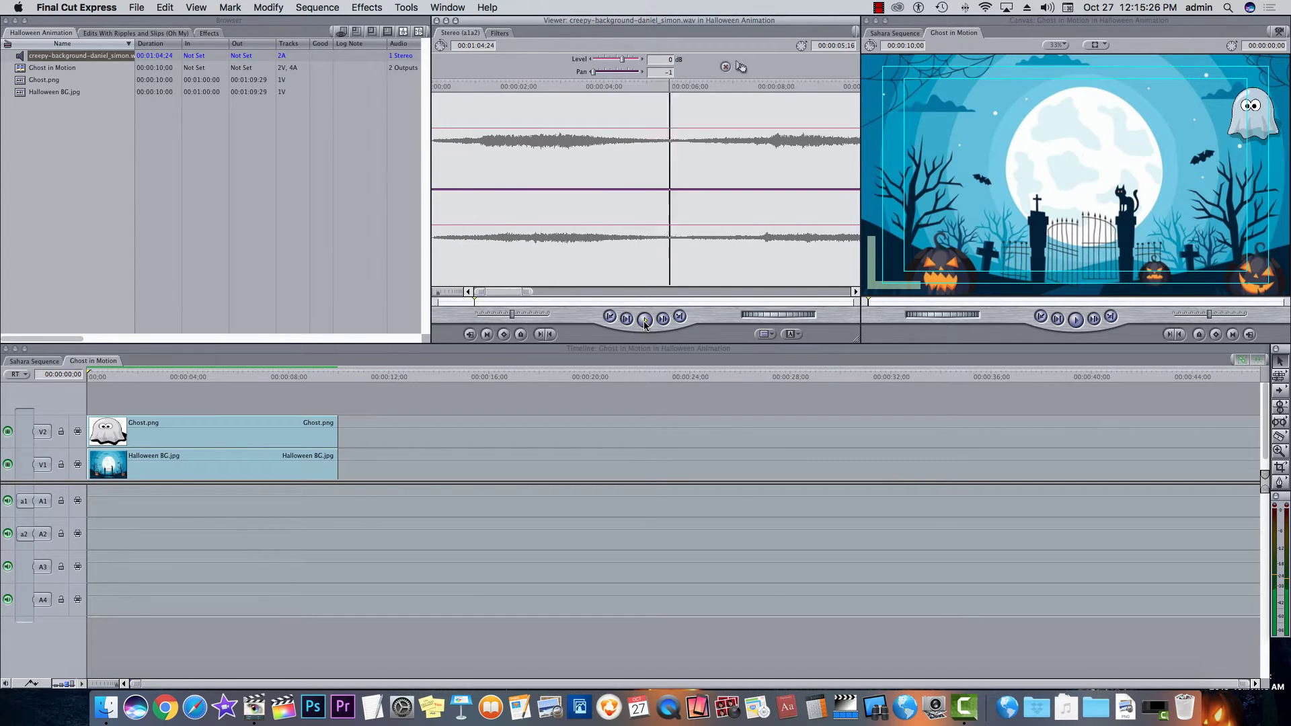
pyautogui.click(644, 320)
pyautogui.moveTo(199, 381); pyautogui.dragTo(342, 377)
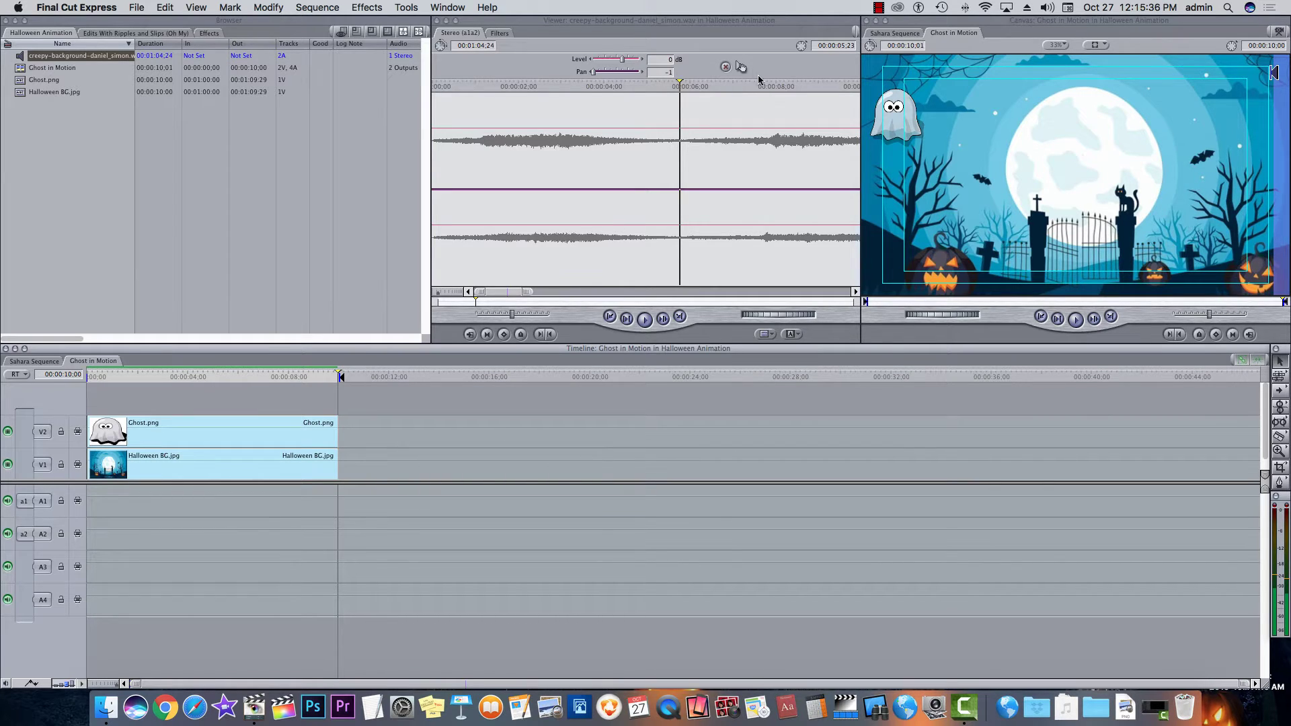
pyautogui.moveTo(741, 67); pyautogui.dragTo(252, 550)
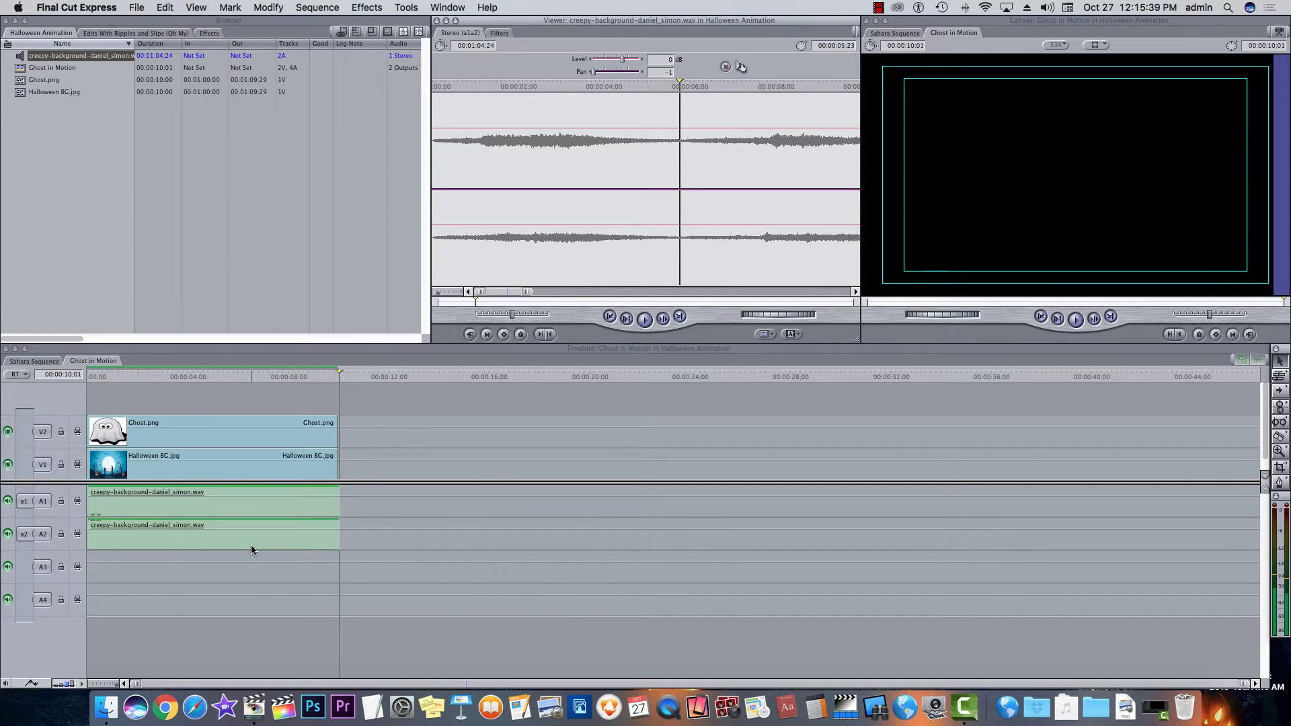
# - Use Pen-tool keyframes to fade out the creepy audio and Ghost.png's opacity at their ends, checking playback
pyautogui.click(32, 685)
pyautogui.press('p')
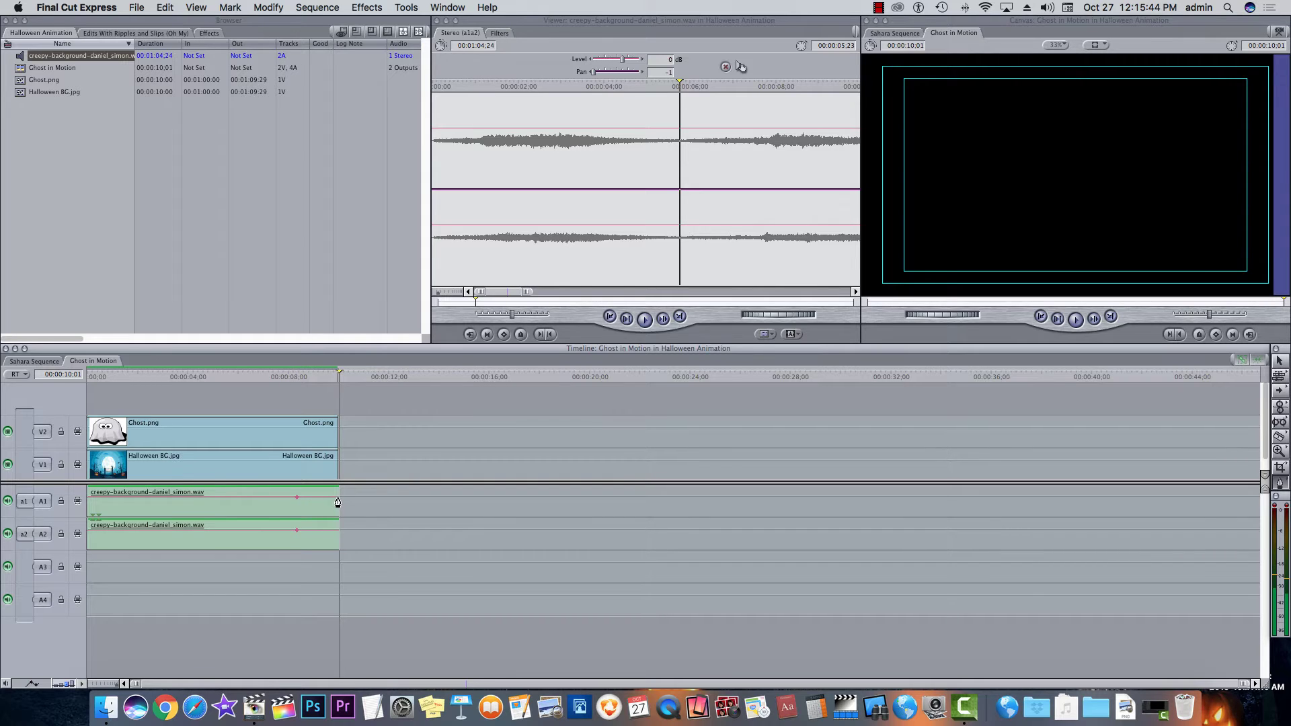
pyautogui.moveTo(338, 502); pyautogui.dragTo(337, 515)
pyautogui.press('Home')
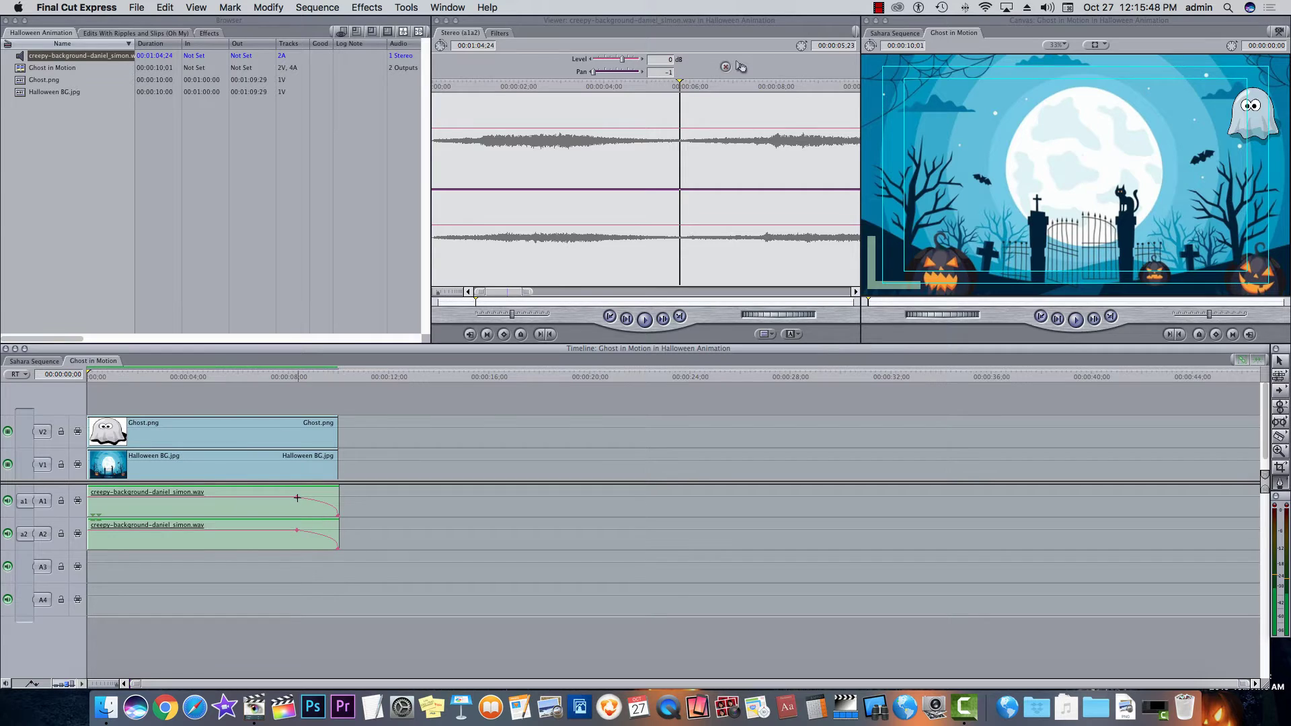
pyautogui.moveTo(297, 498); pyautogui.dragTo(324, 498)
pyautogui.press('space')
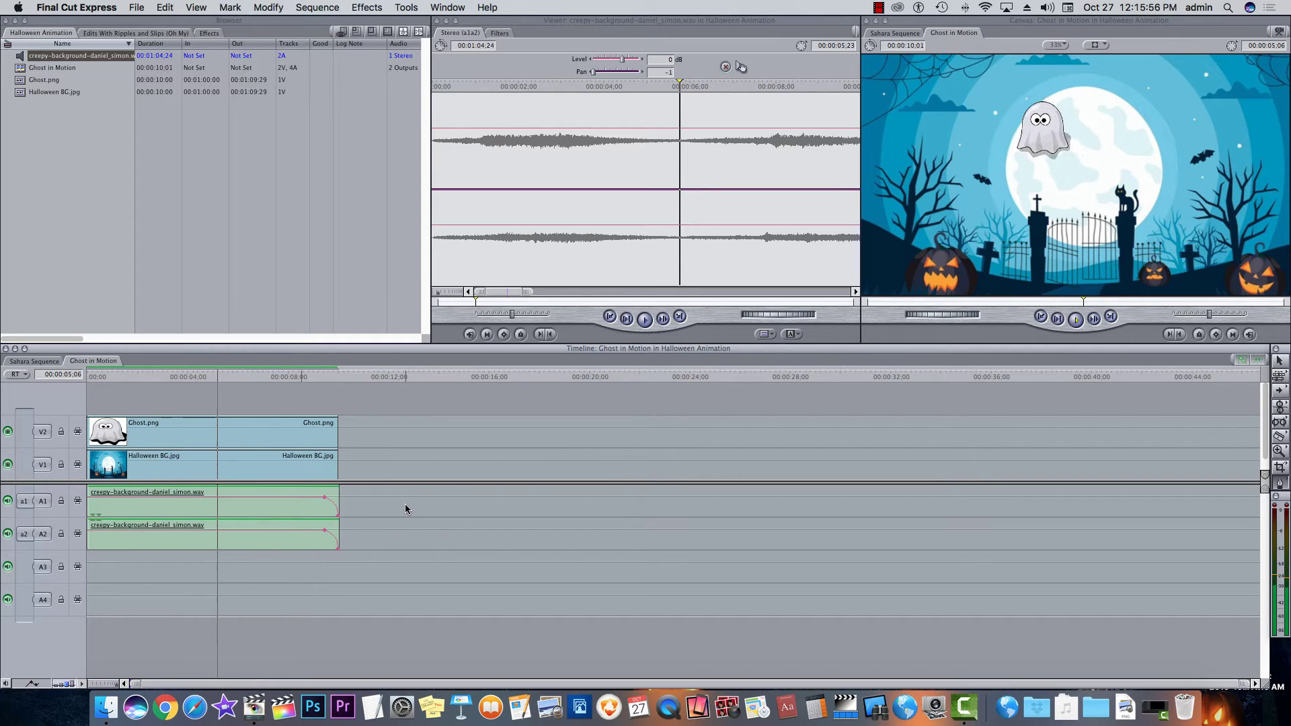
pyautogui.press('space')
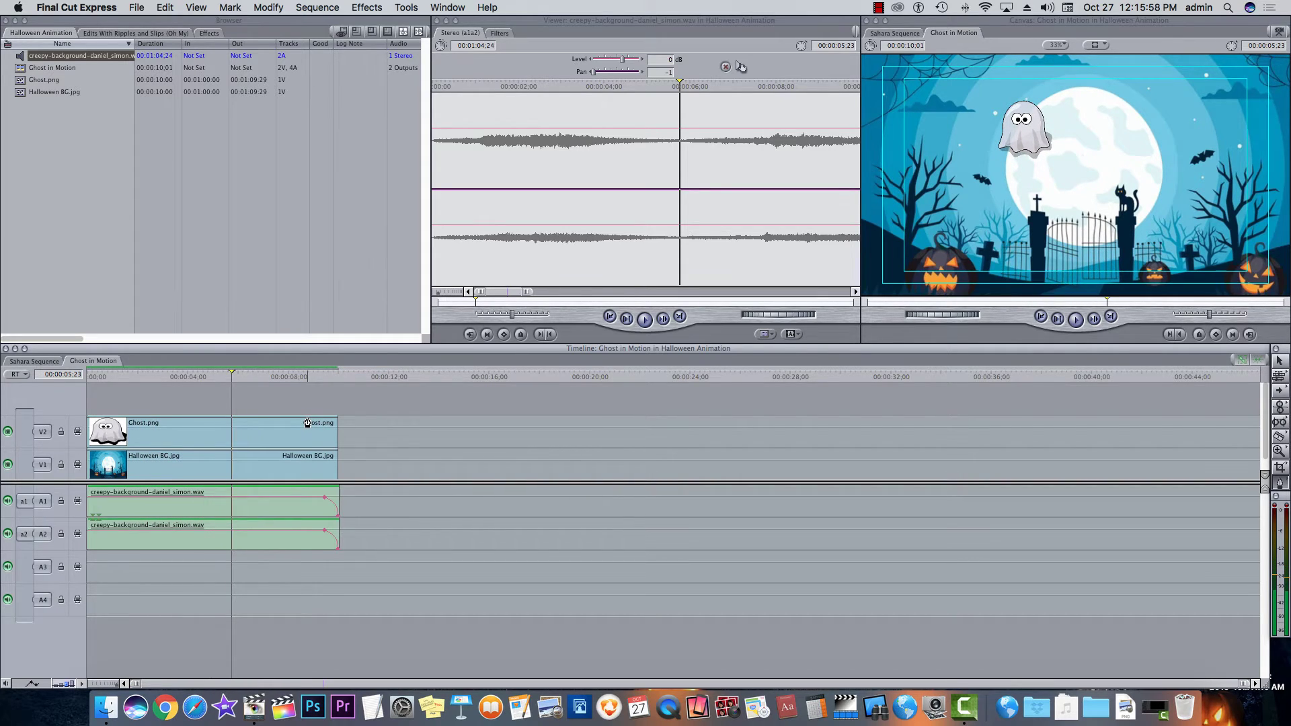
pyautogui.moveTo(337, 425); pyautogui.dragTo(337, 460)
pyautogui.press('space')
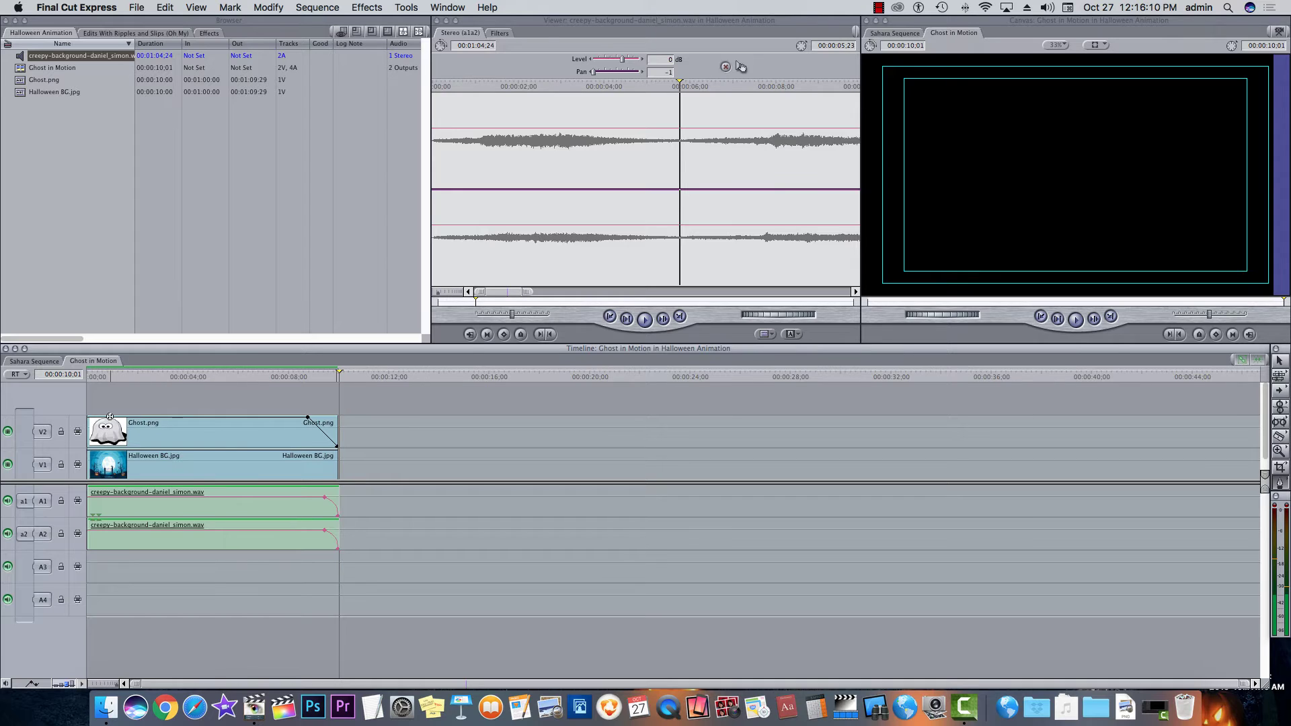
# - Add opacity keyframes along Ghost.png, lowering one so the ghost dims as it flies
pyautogui.moveTo(129, 418); pyautogui.dragTo(129, 426)
pyautogui.click(162, 422)
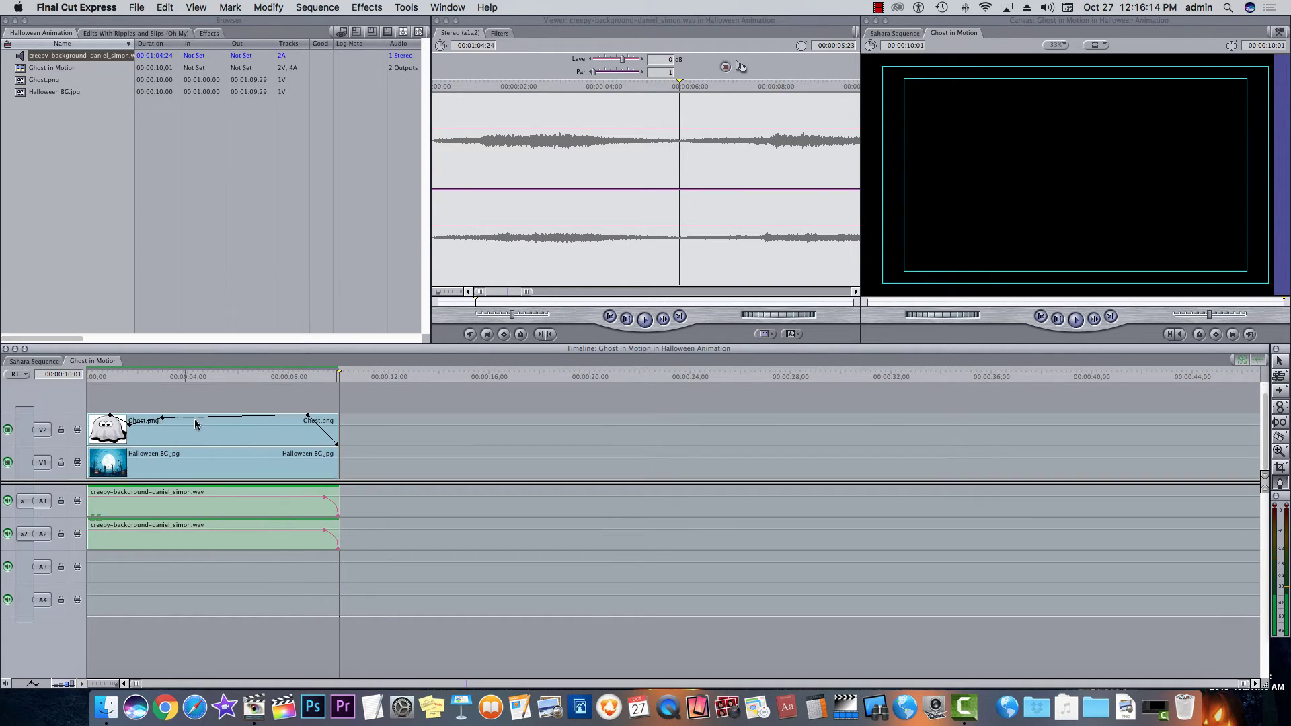
pyautogui.moveTo(197, 423); pyautogui.dragTo(246, 417)
# - Play the sequence from the start to review the ghost's opacity changes along its flight
pyautogui.moveTo(103, 377); pyautogui.dragTo(61, 374)
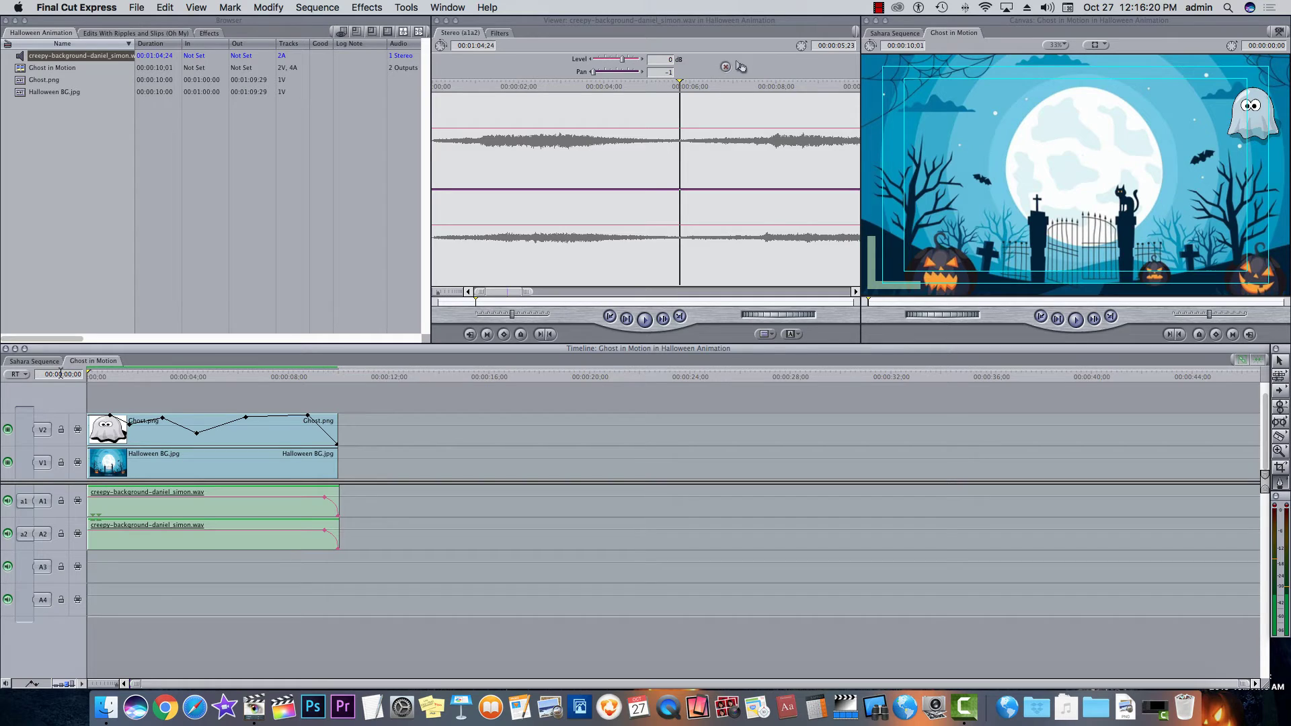
pyautogui.press('space')
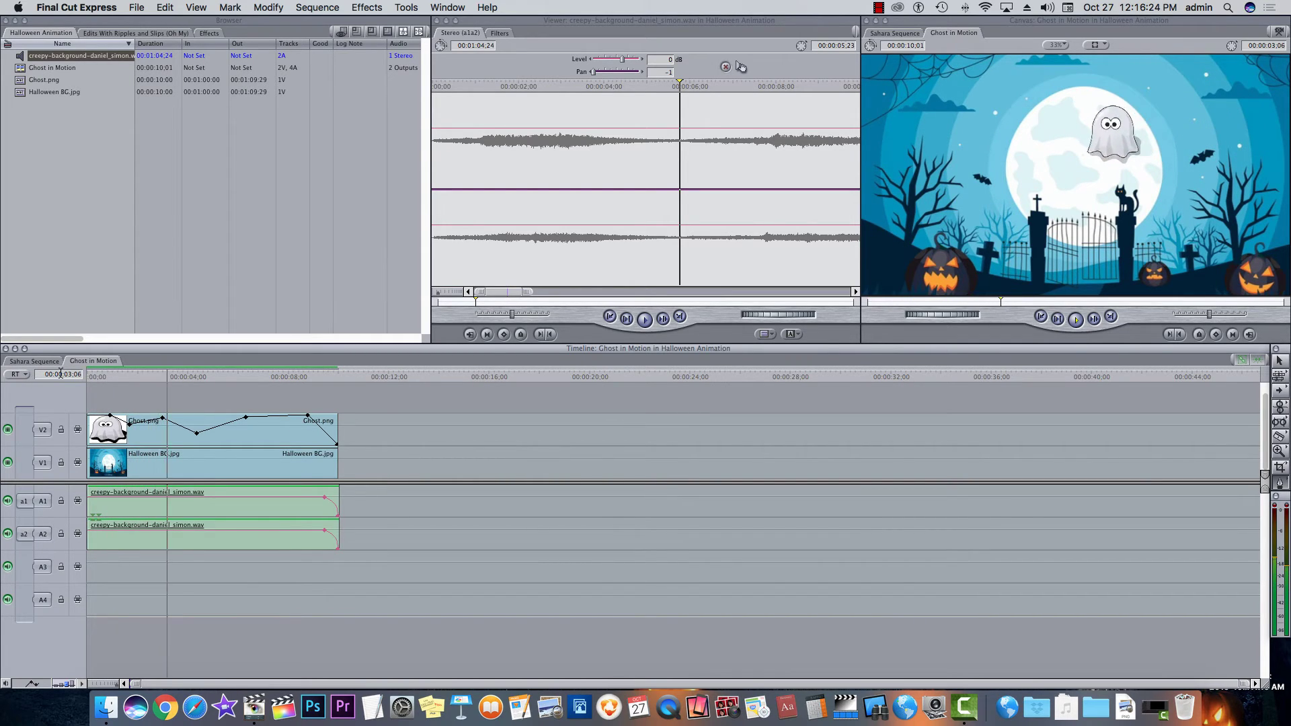
pyautogui.press('space')
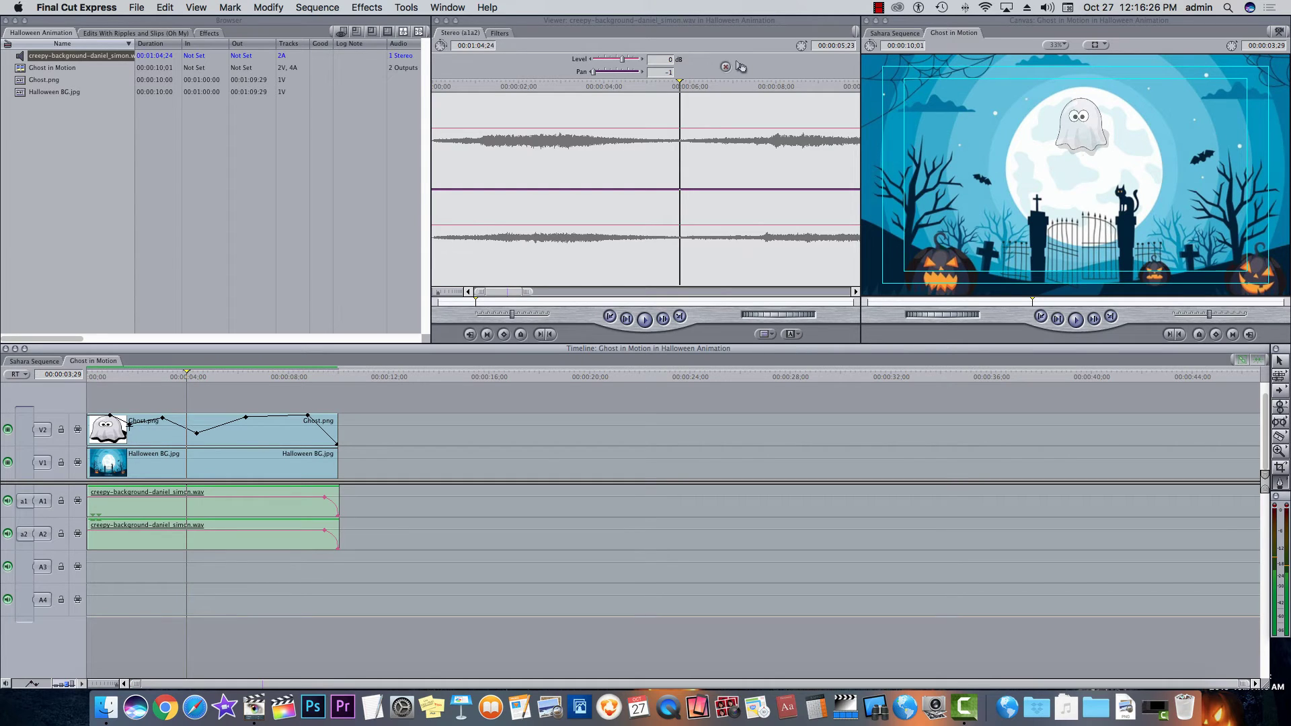
pyautogui.click(93, 377)
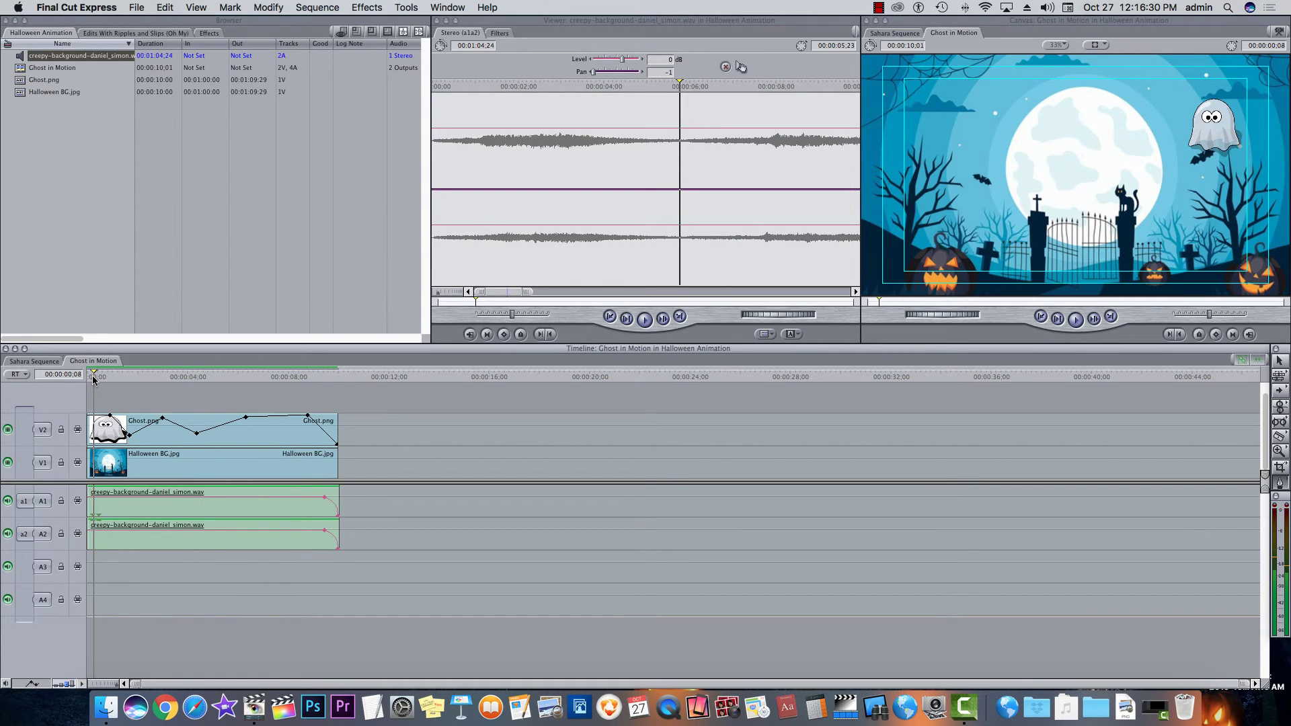
pyautogui.press('space')
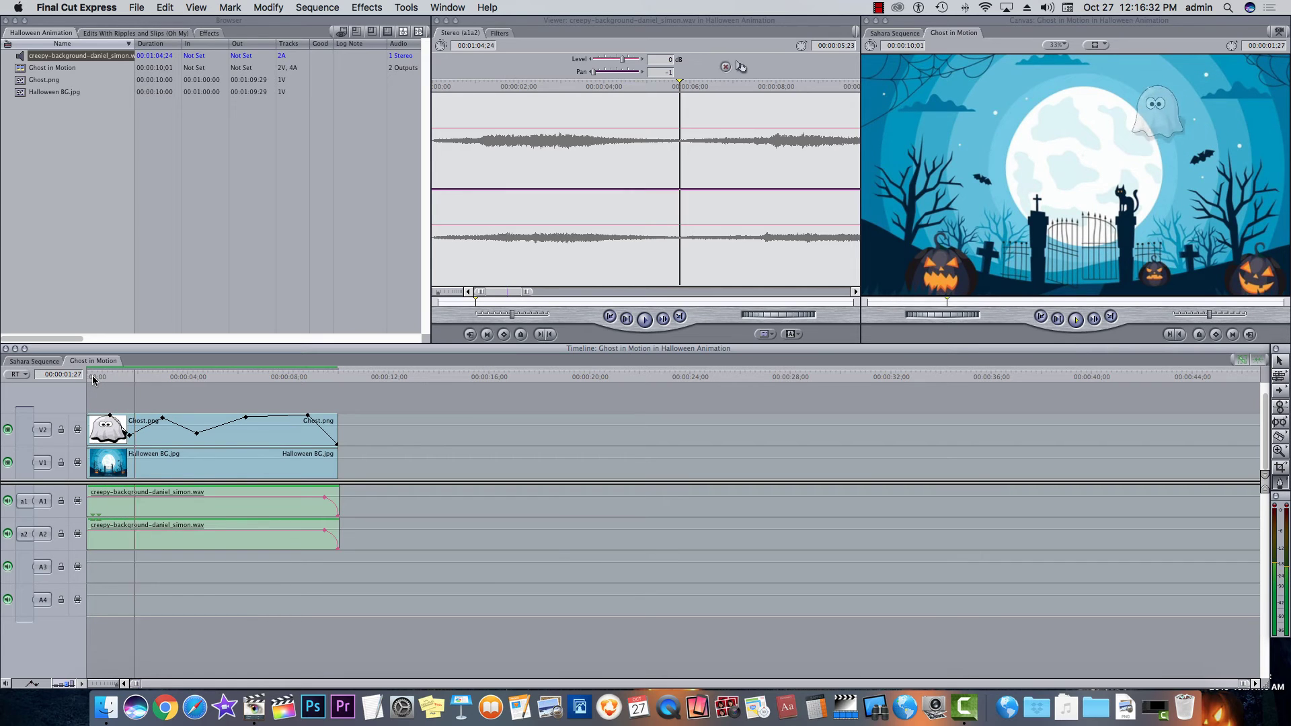
pyautogui.press('space')
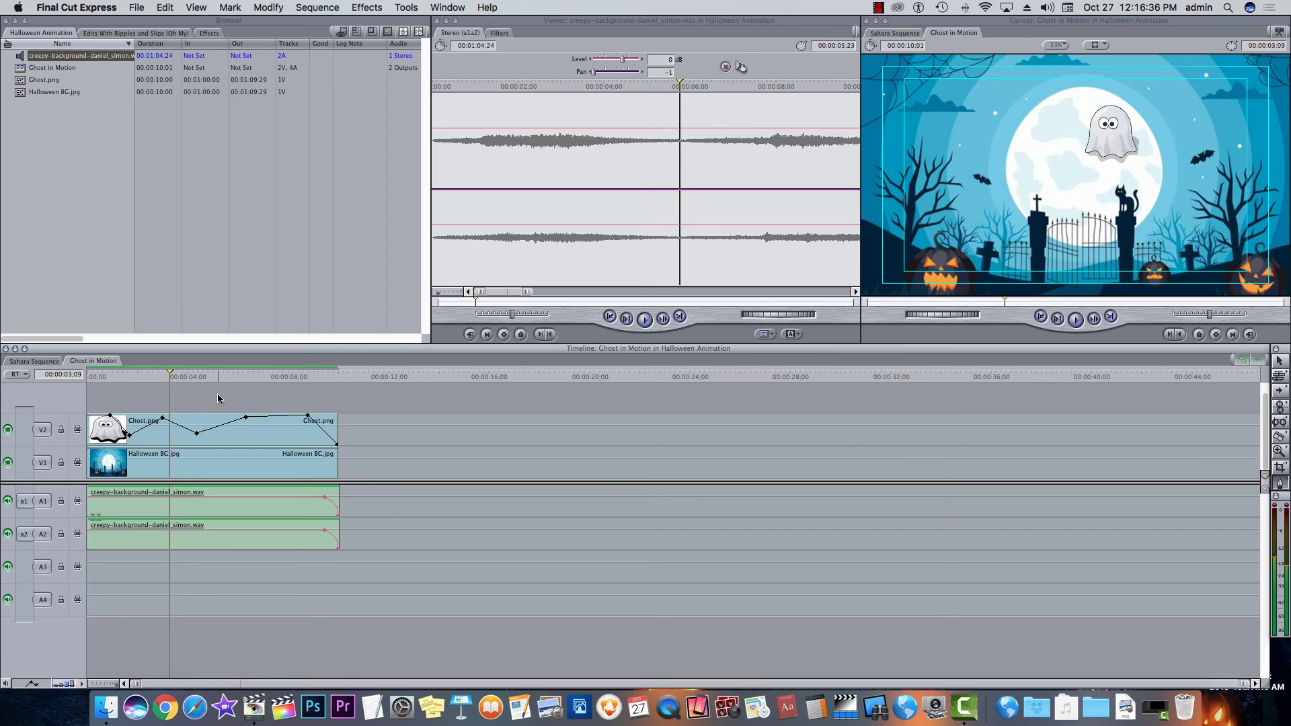
pyautogui.moveTo(182, 378); pyautogui.dragTo(249, 379)
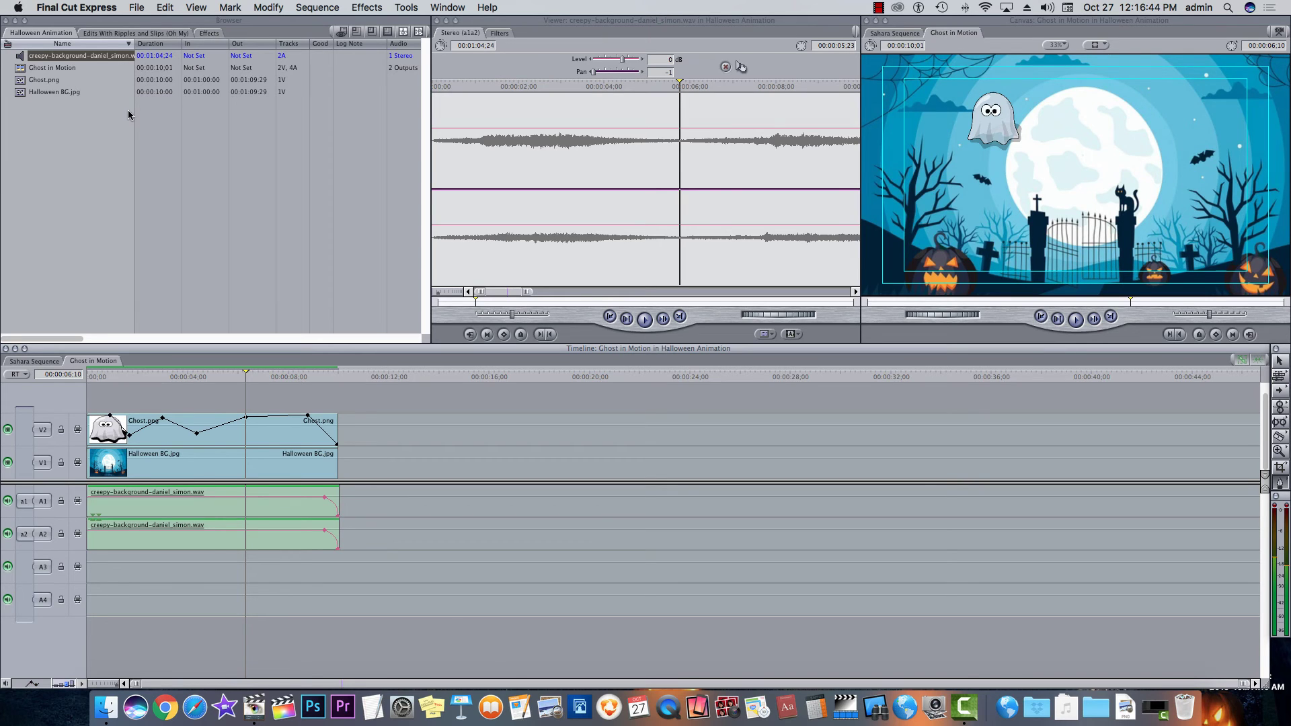
# - After glancing at the File > Export options, quit Final Cut Express, saving Halloween Animation and discarding the other project
pyautogui.click(135, 8)
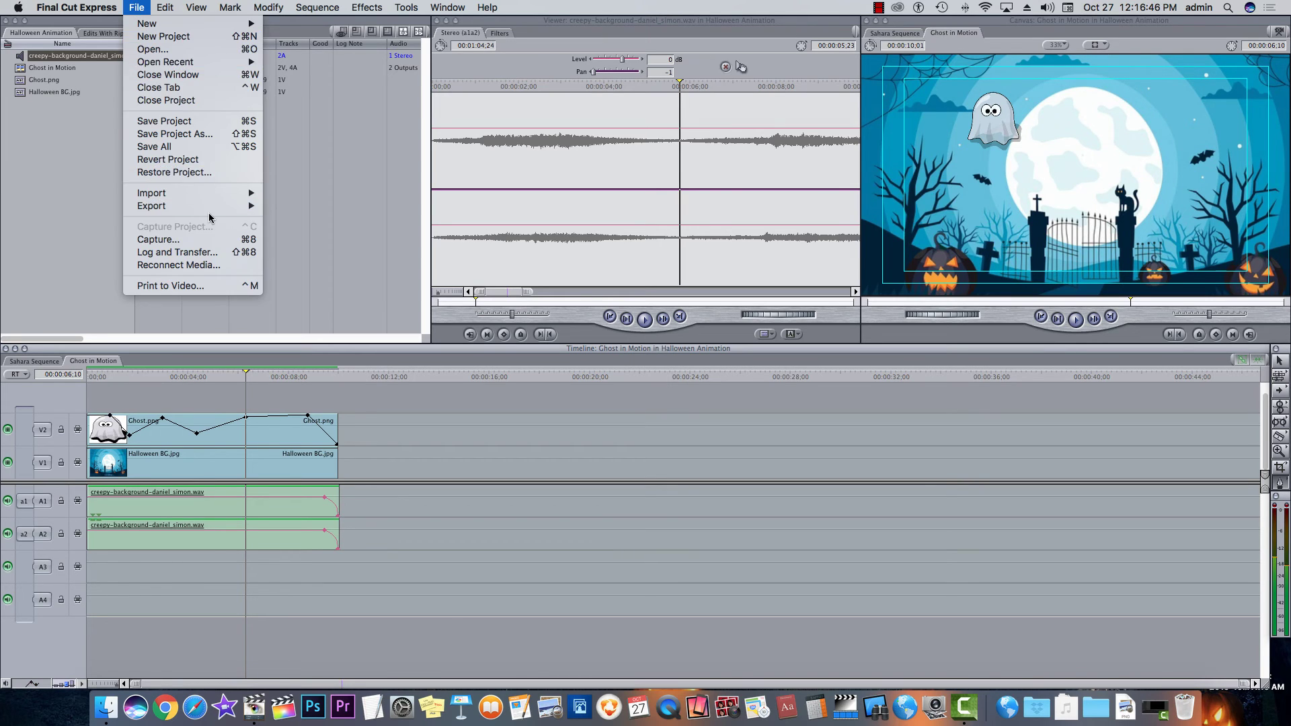
pyautogui.moveTo(235, 206)
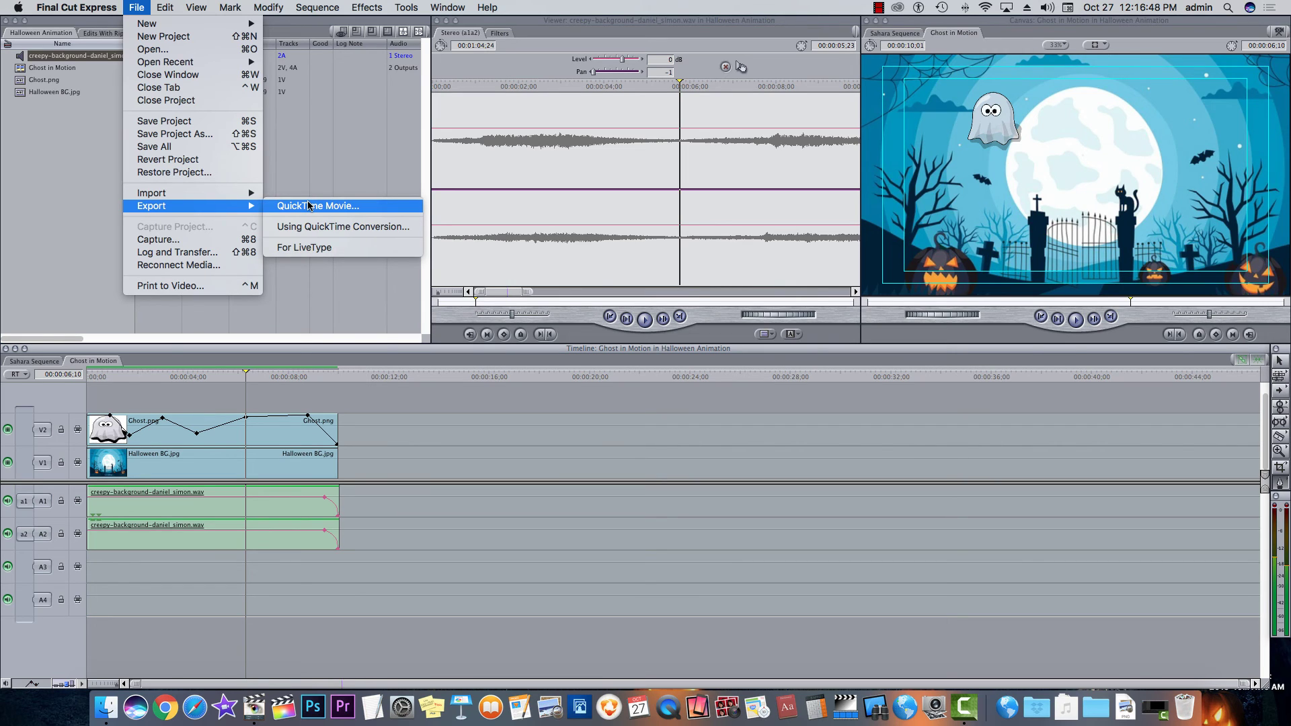
pyautogui.moveTo(61, 6)
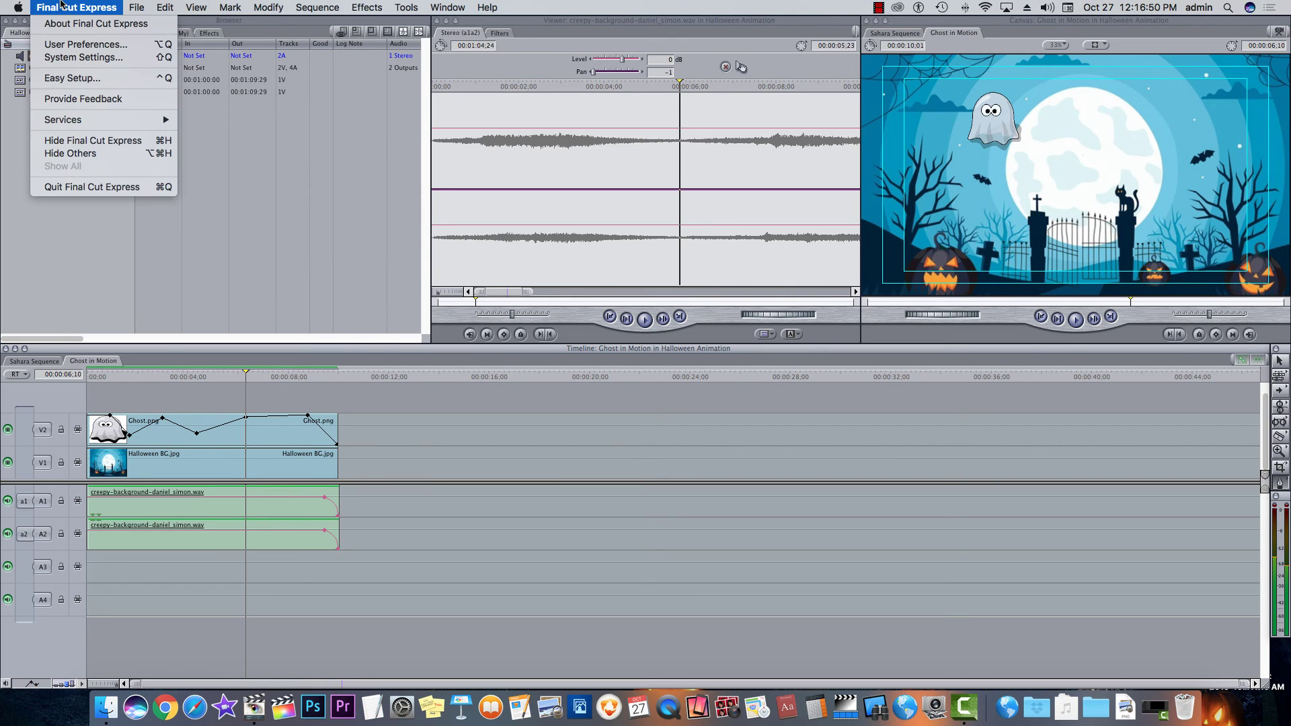
pyautogui.click(131, 188)
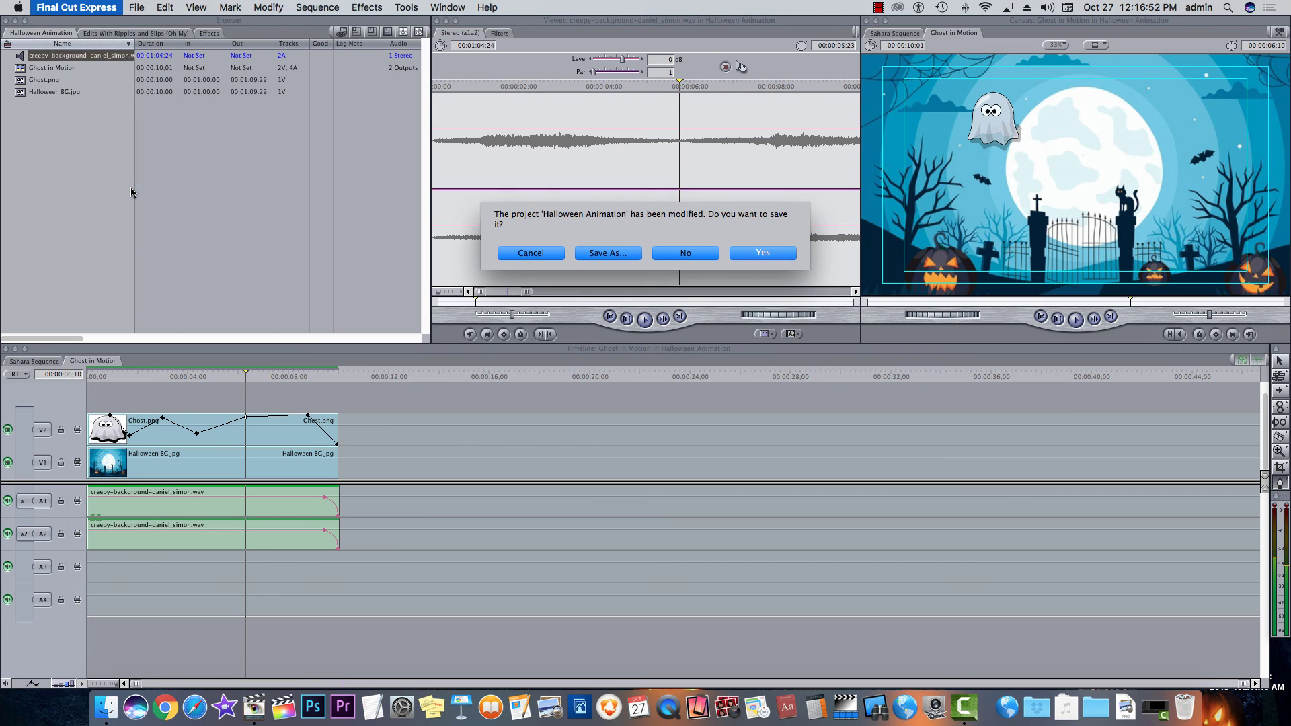
pyautogui.click(763, 254)
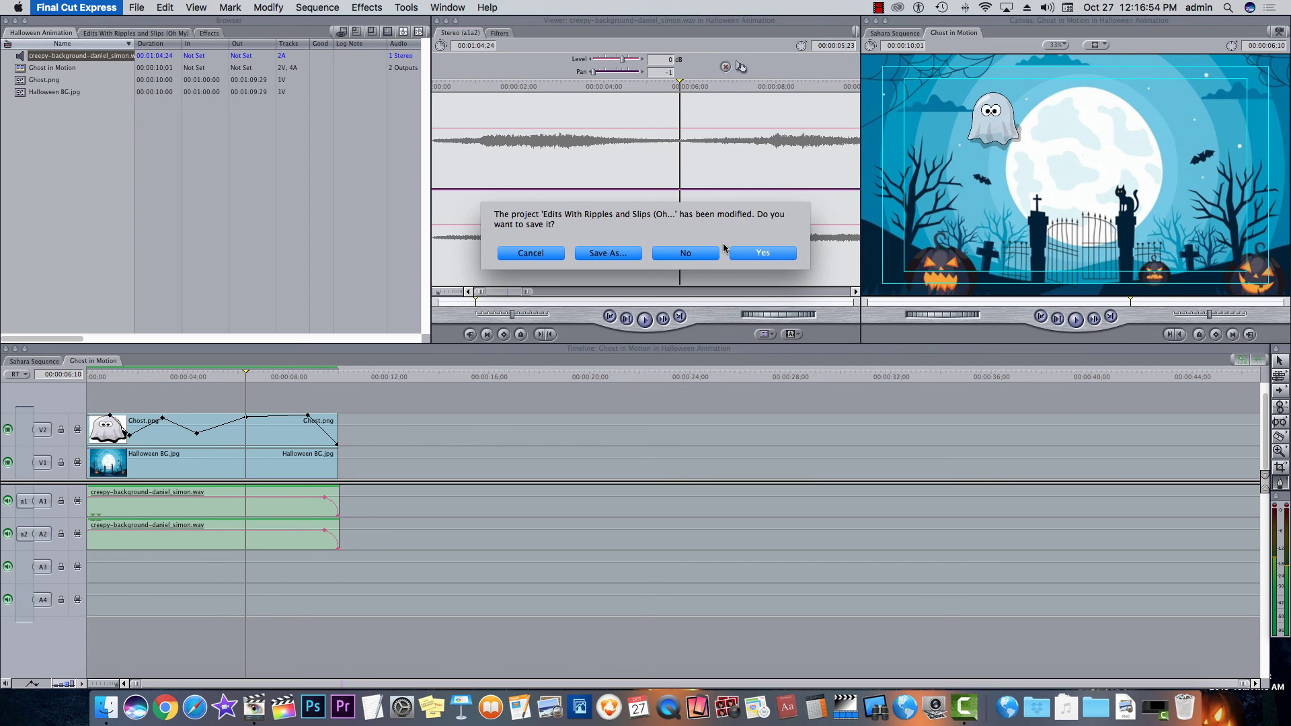
pyautogui.click(690, 253)
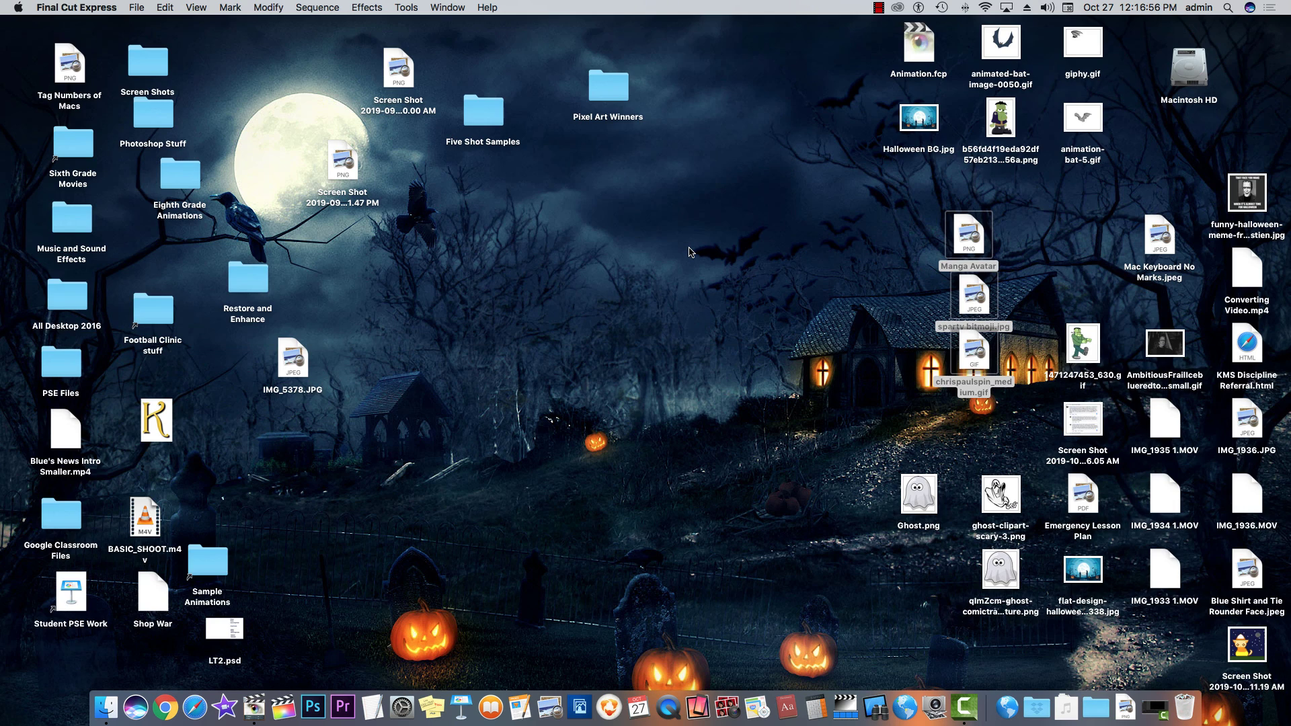